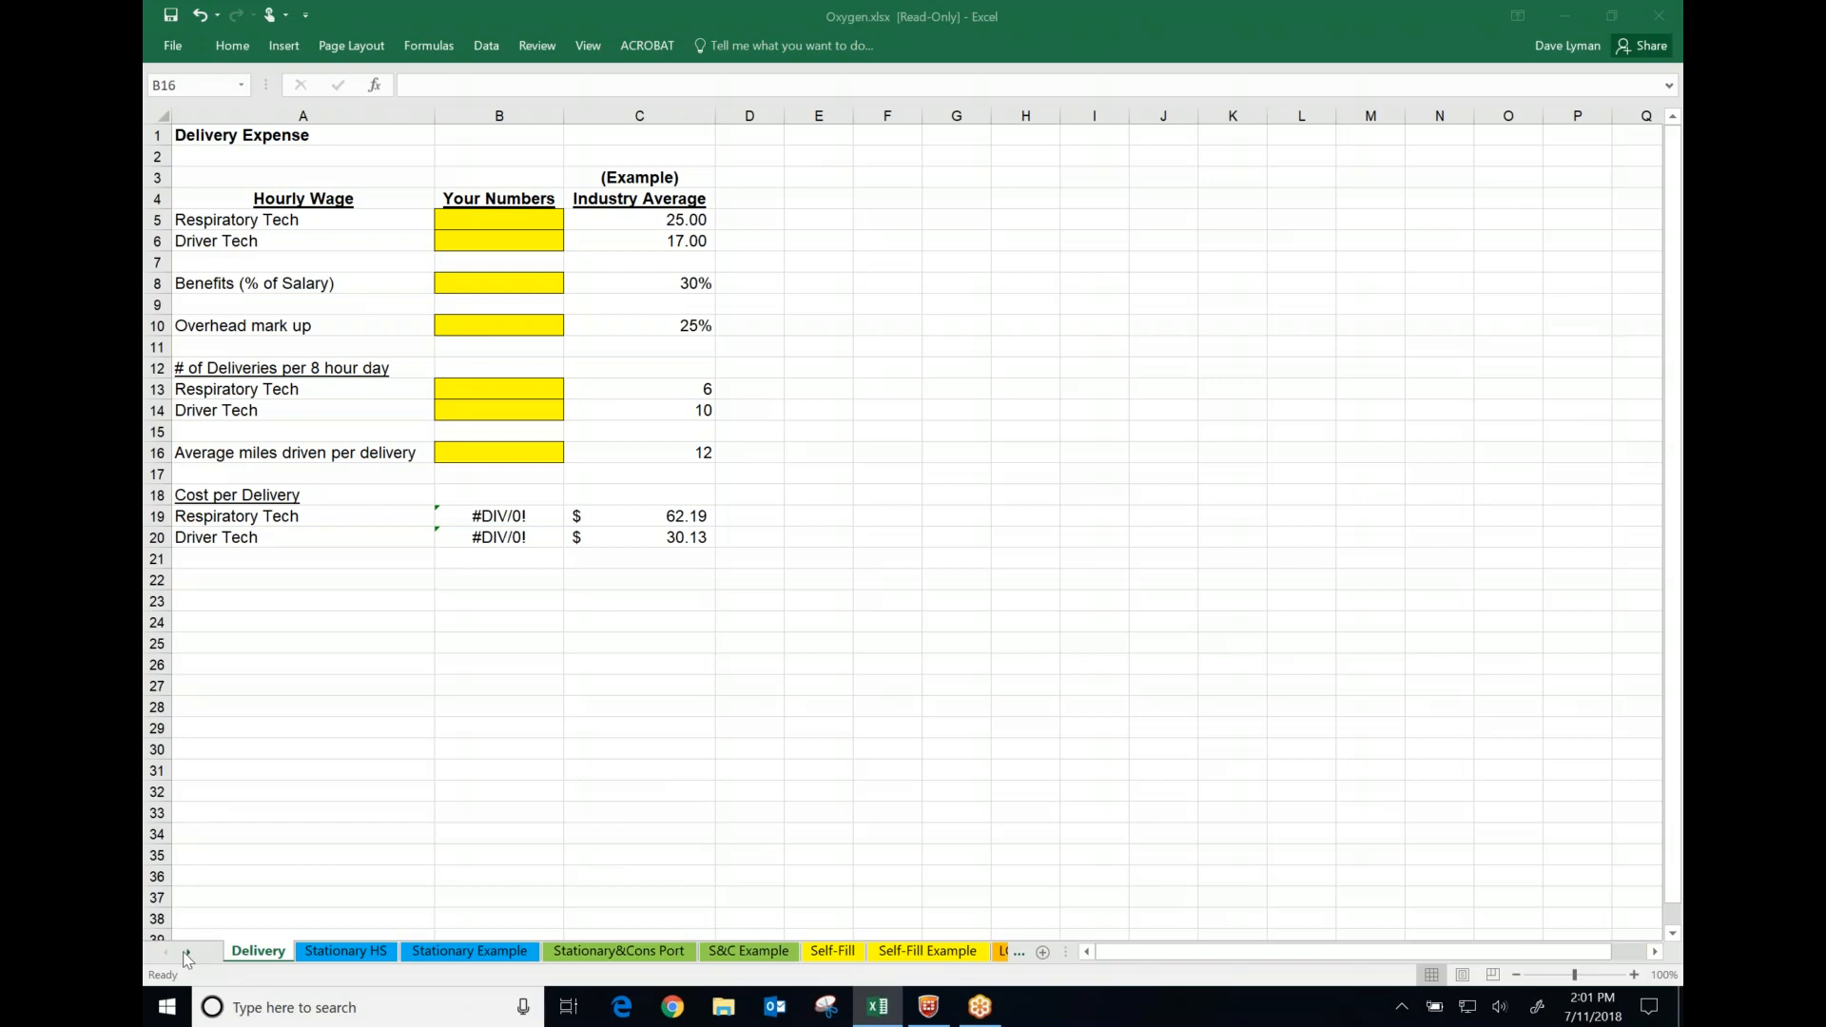
Look through the POC Example, POC and Stationary&Cons Port sheets of the workbook
left_click(186, 955)
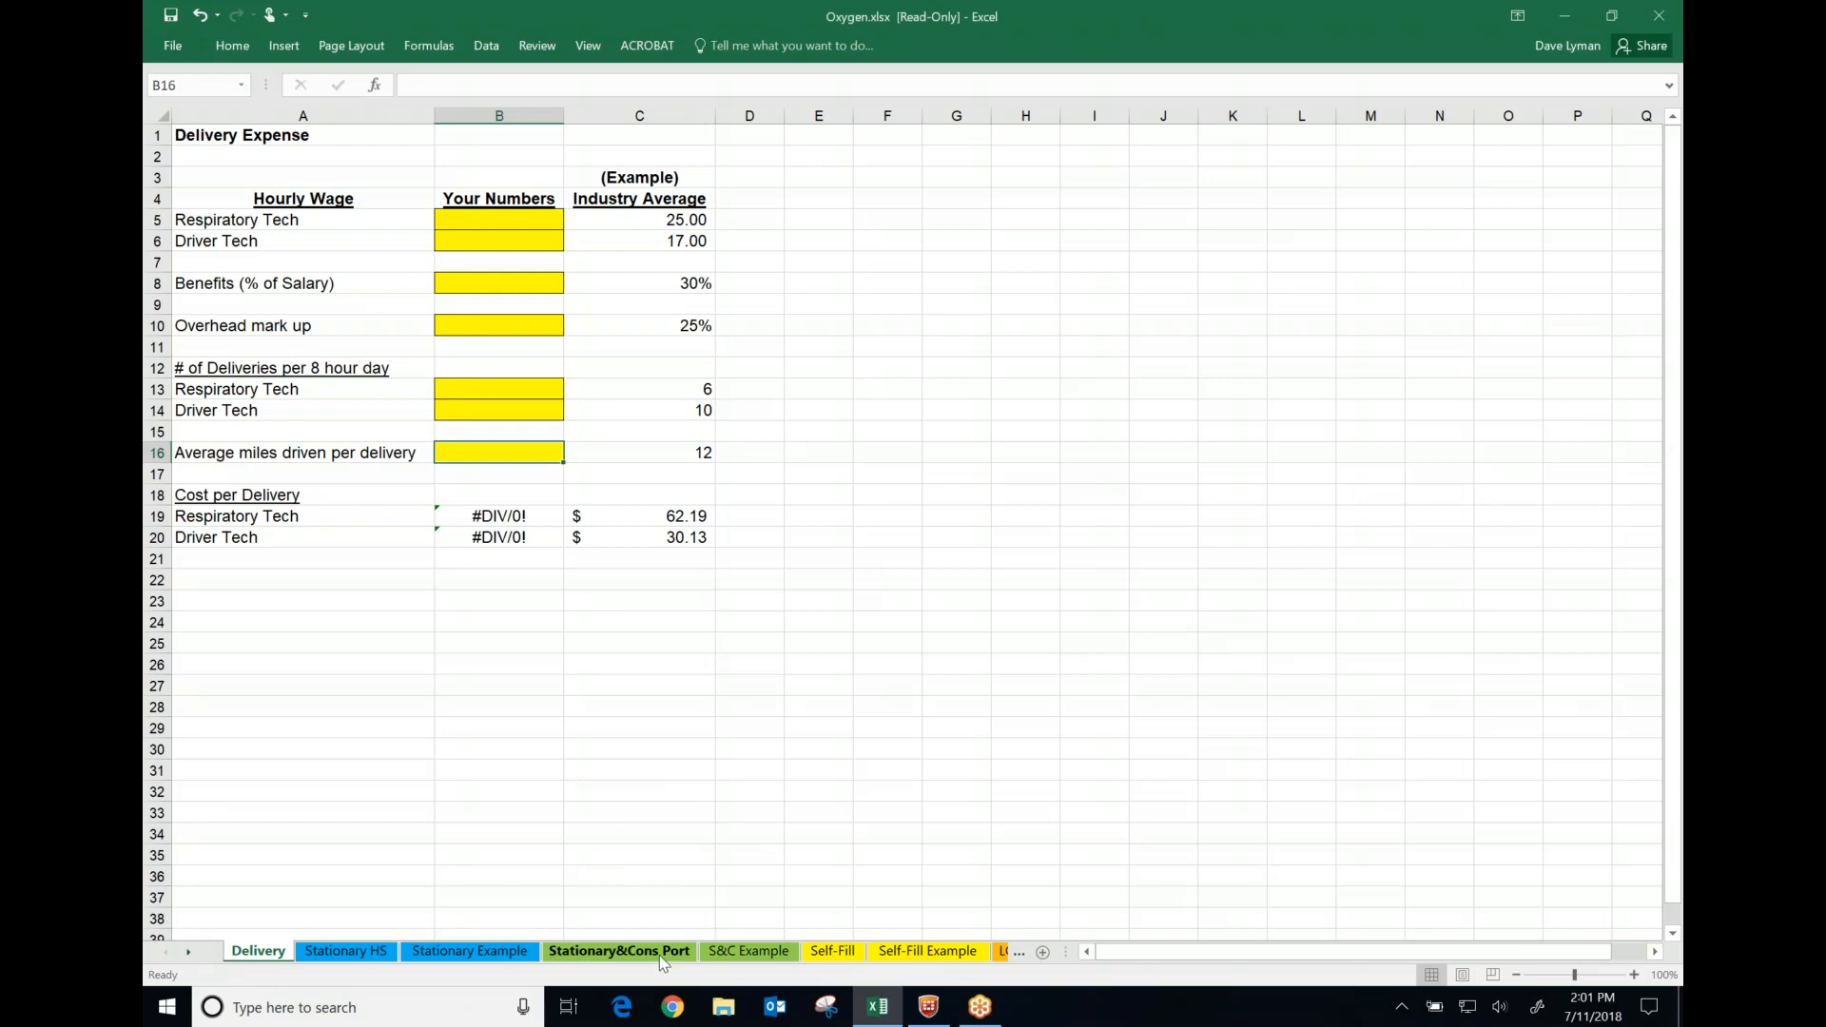
left_click(188, 950)
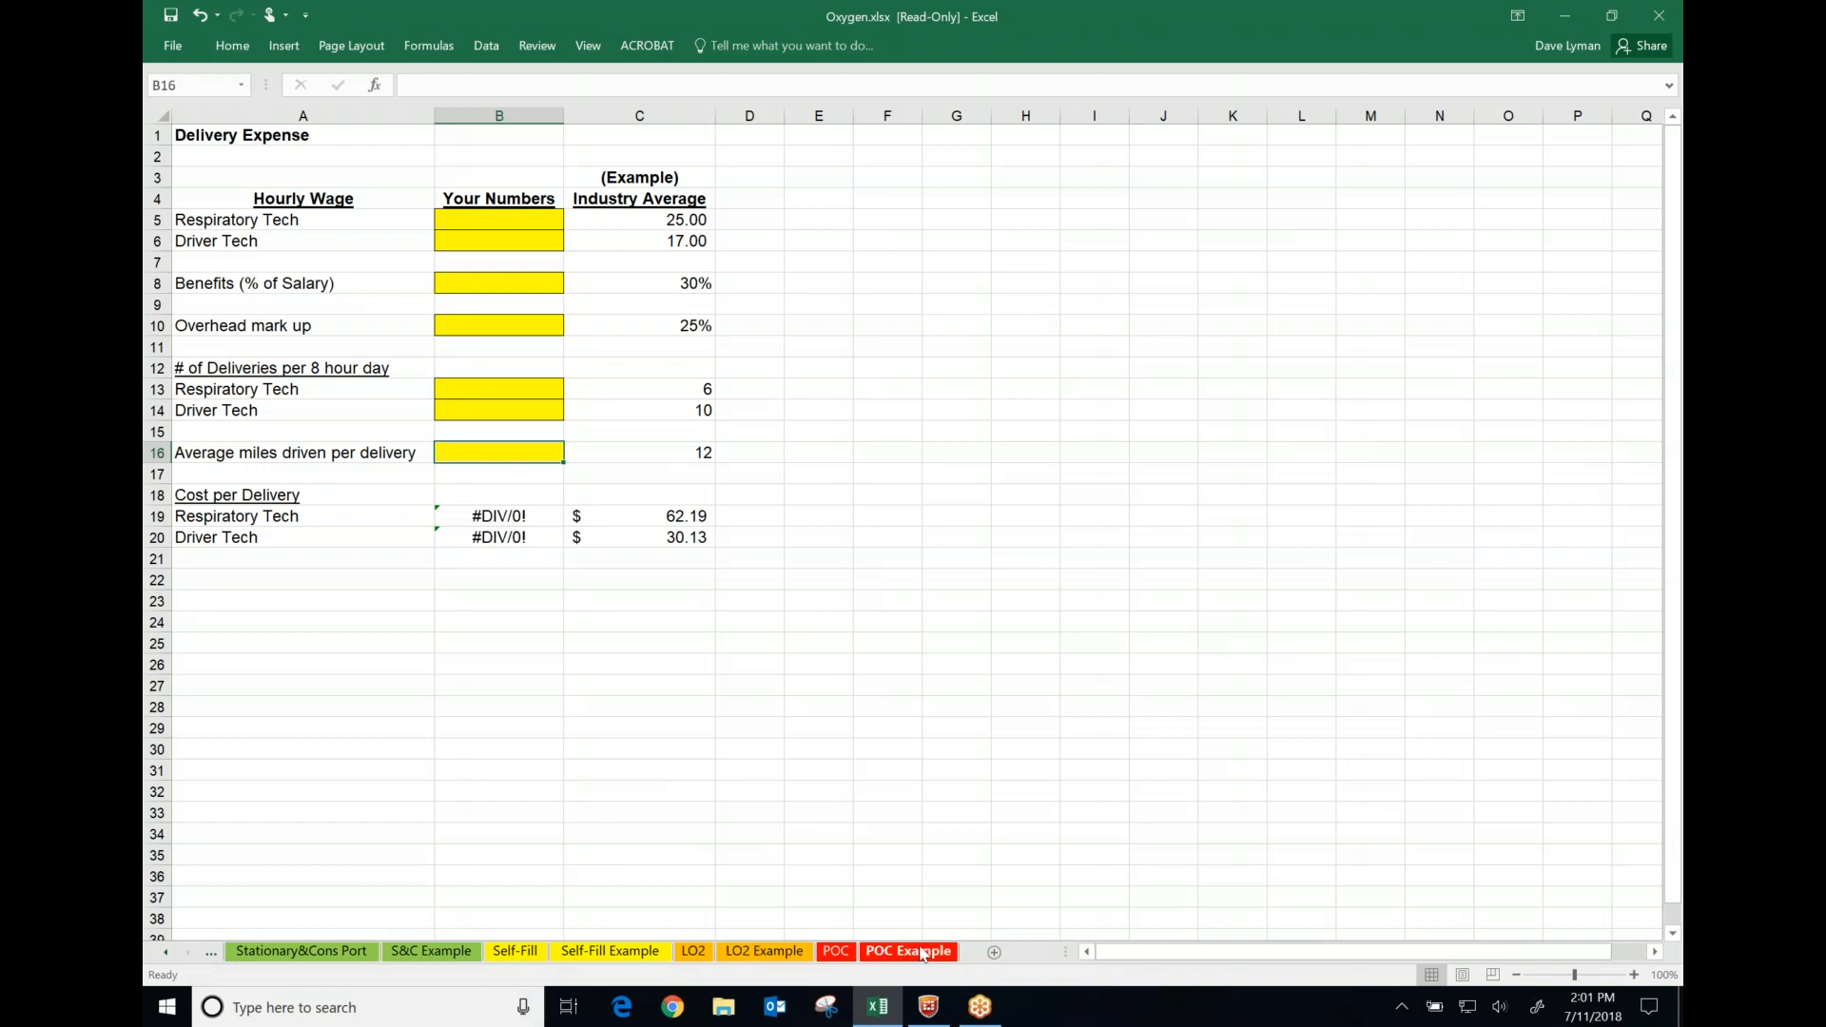
left_click(921, 951)
left_click(839, 951)
left_click(903, 953)
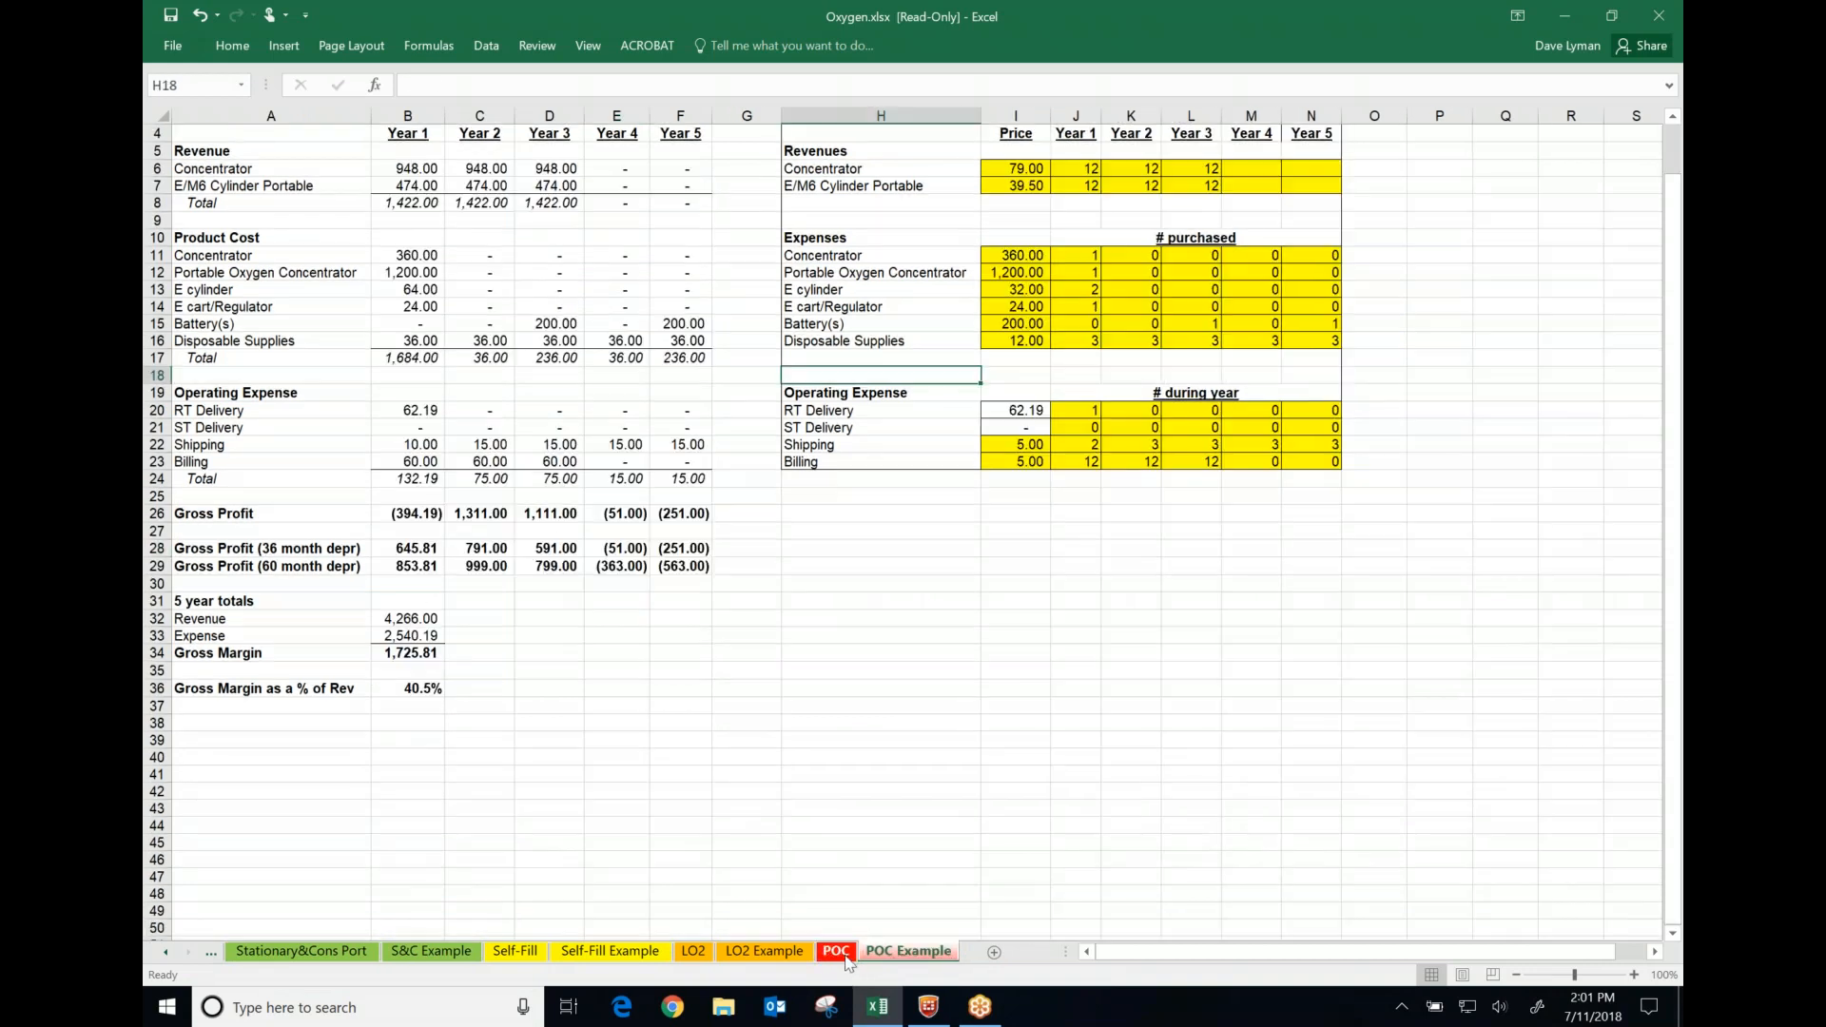
left_click(840, 952)
left_click(325, 953)
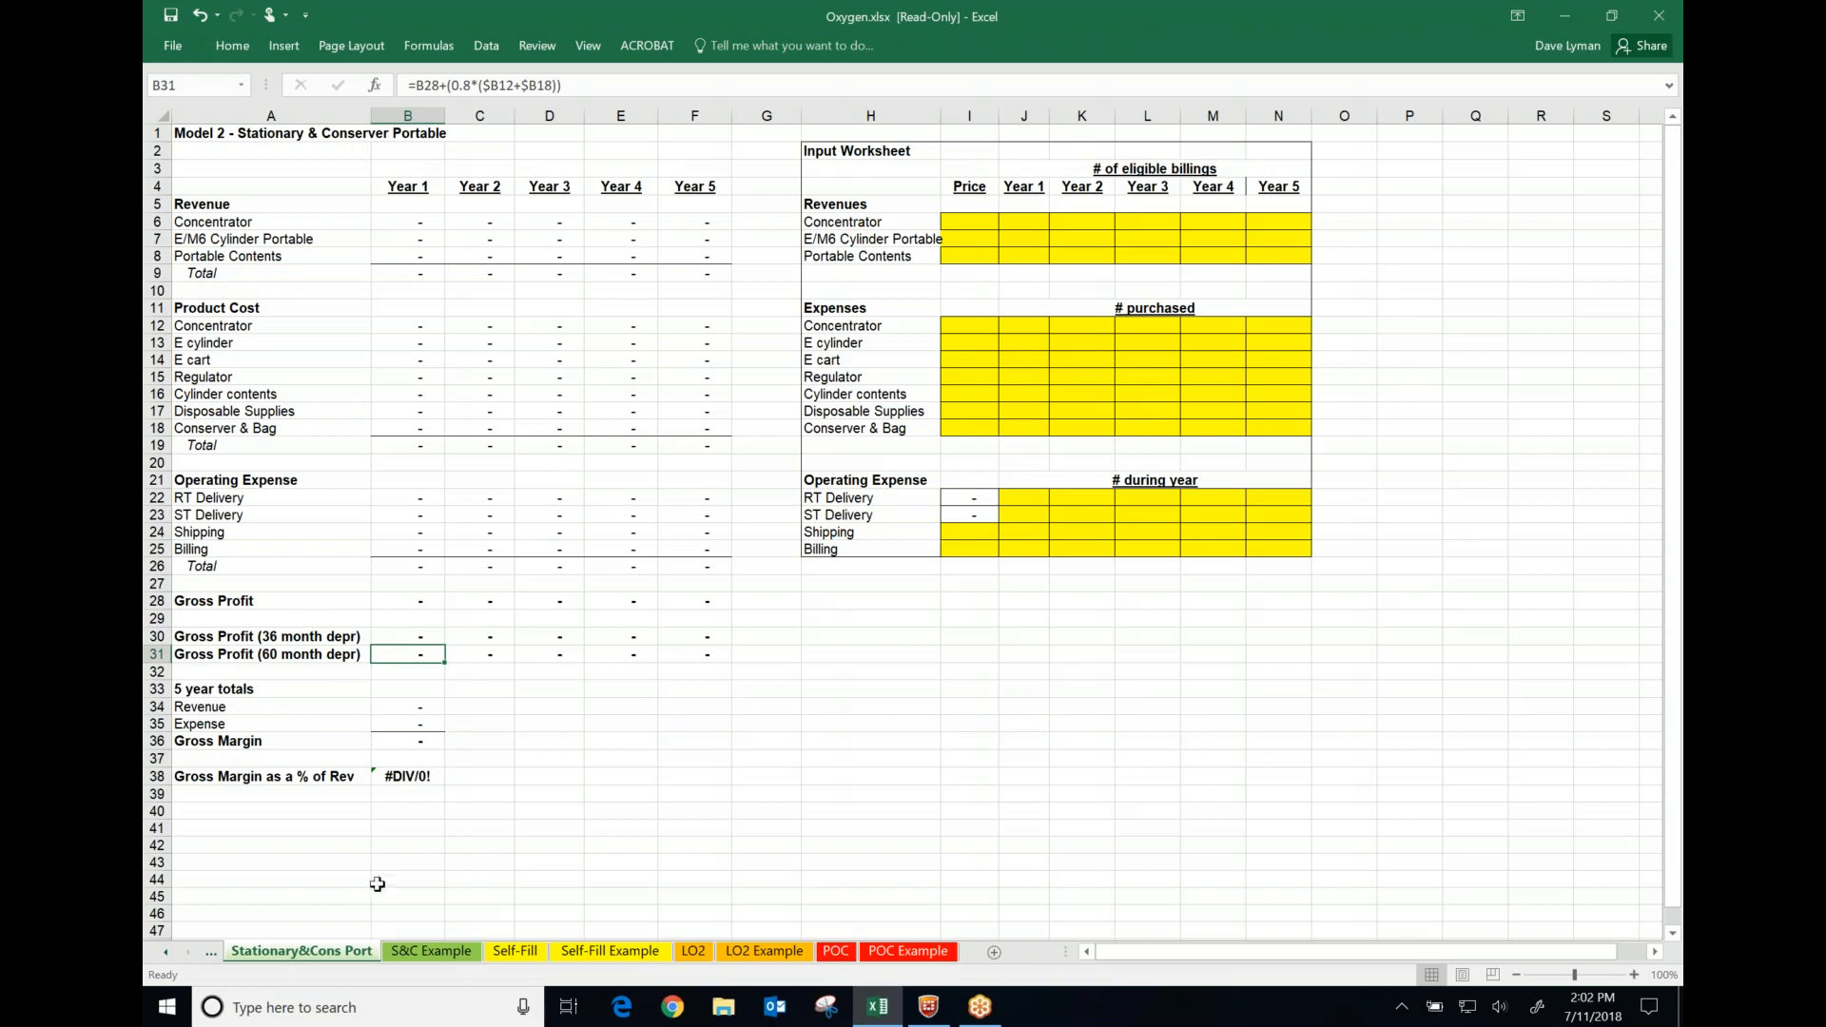
On the Delivery sheet, enter your hourly wages as 25 for the Respiratory Tech and 17 for the Driver Tech
left_click(164, 954)
left_click(164, 954)
left_click(163, 954)
left_click(273, 954)
left_click(536, 222)
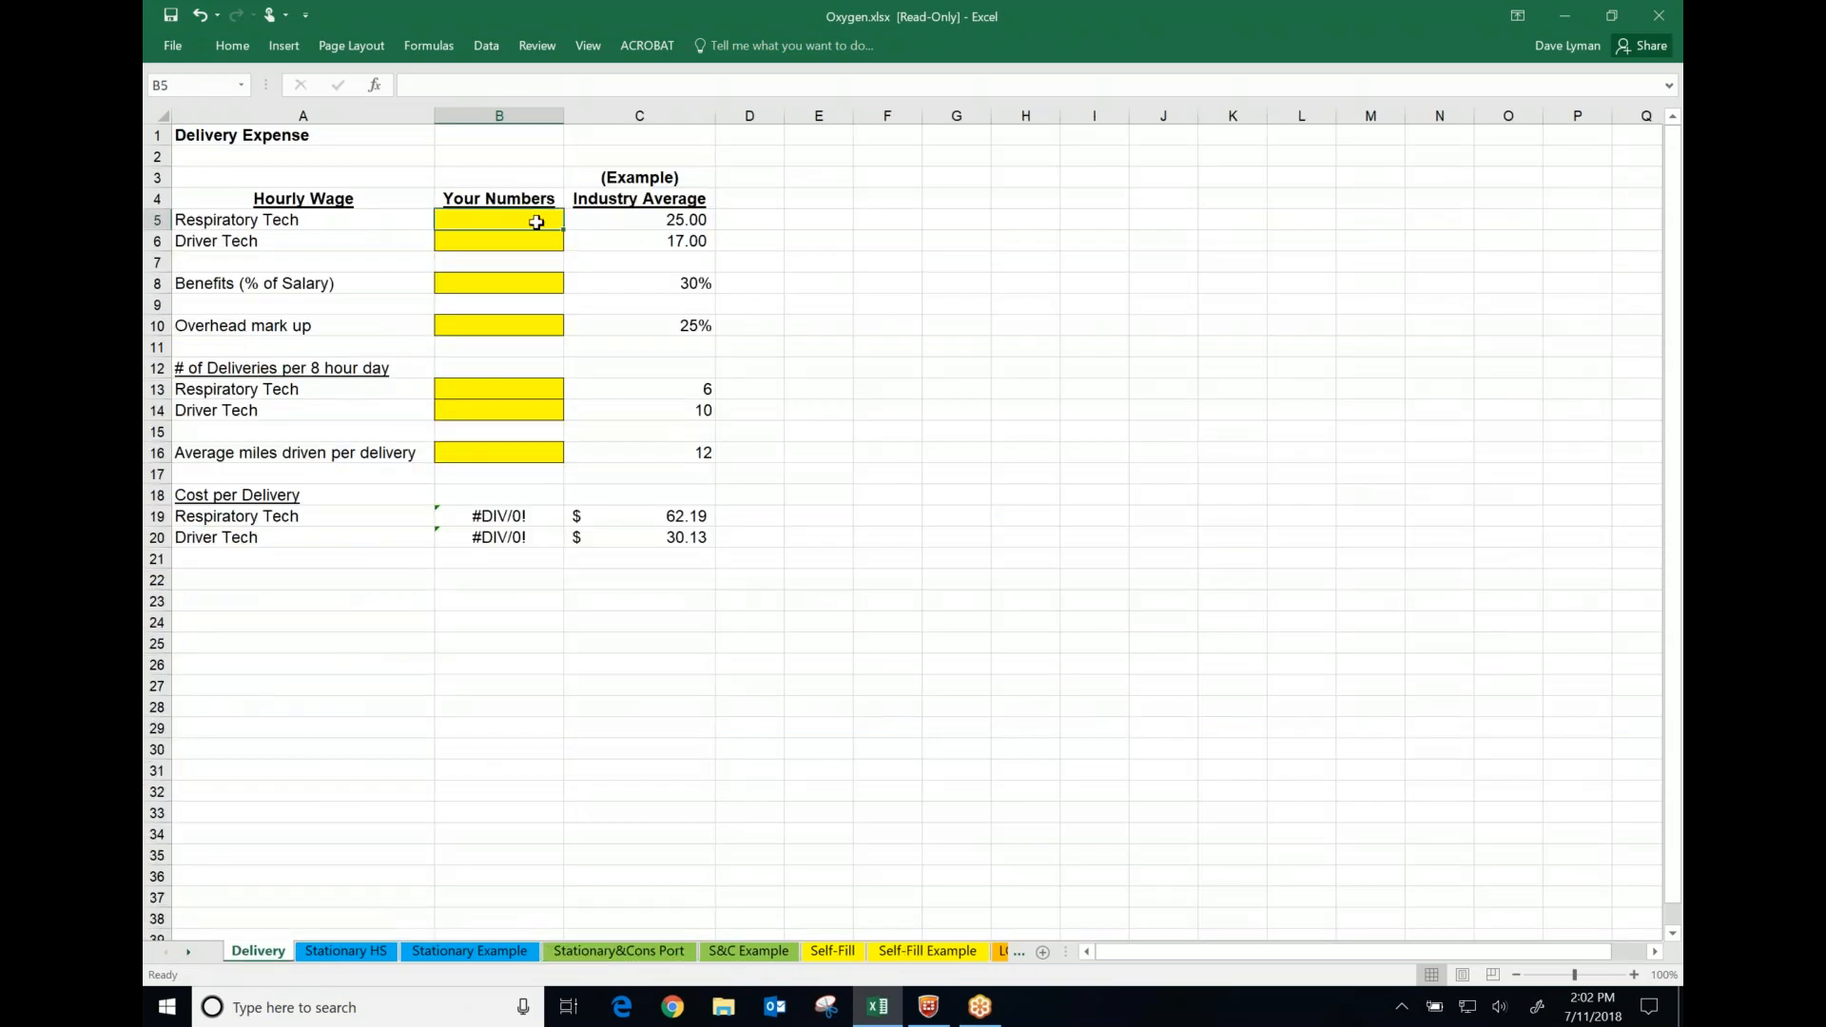
type("25")
left_click(529, 240)
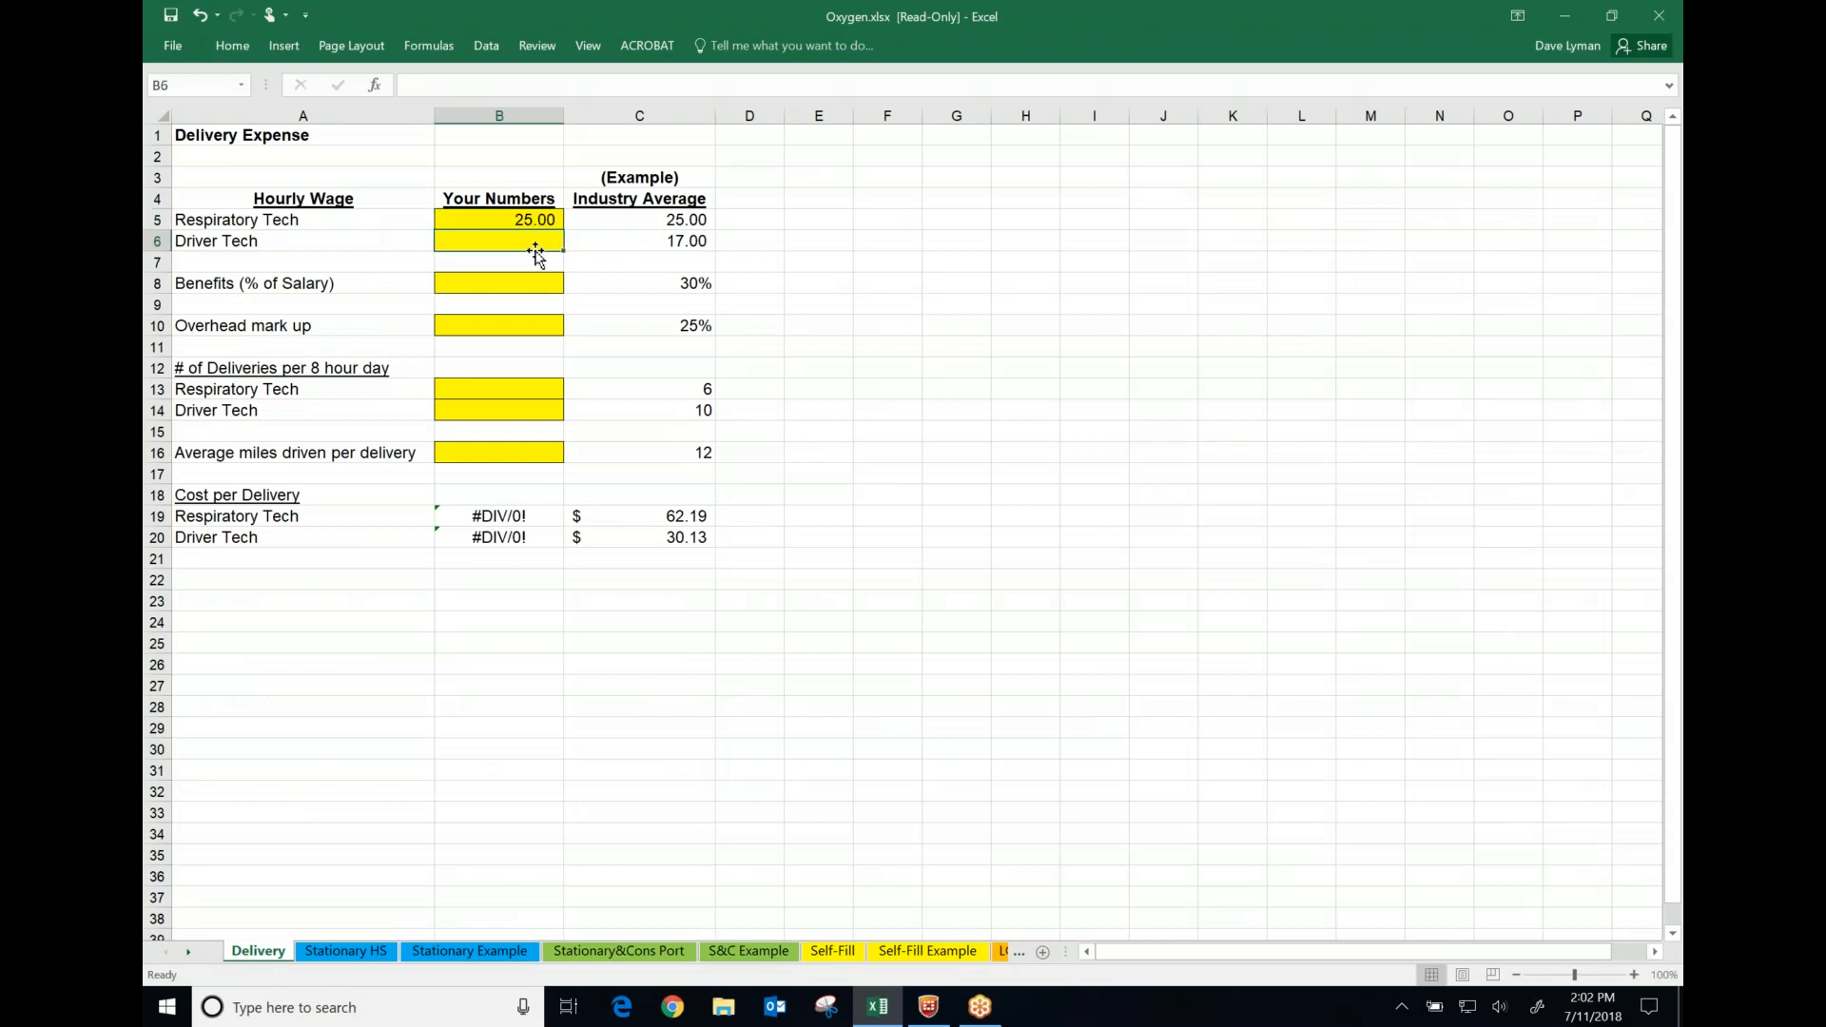
type("17")
Set your benefits to 30% of salary and your overhead mark up to 25%
left_click(521, 289)
type("30")
left_click(513, 325)
type("25")
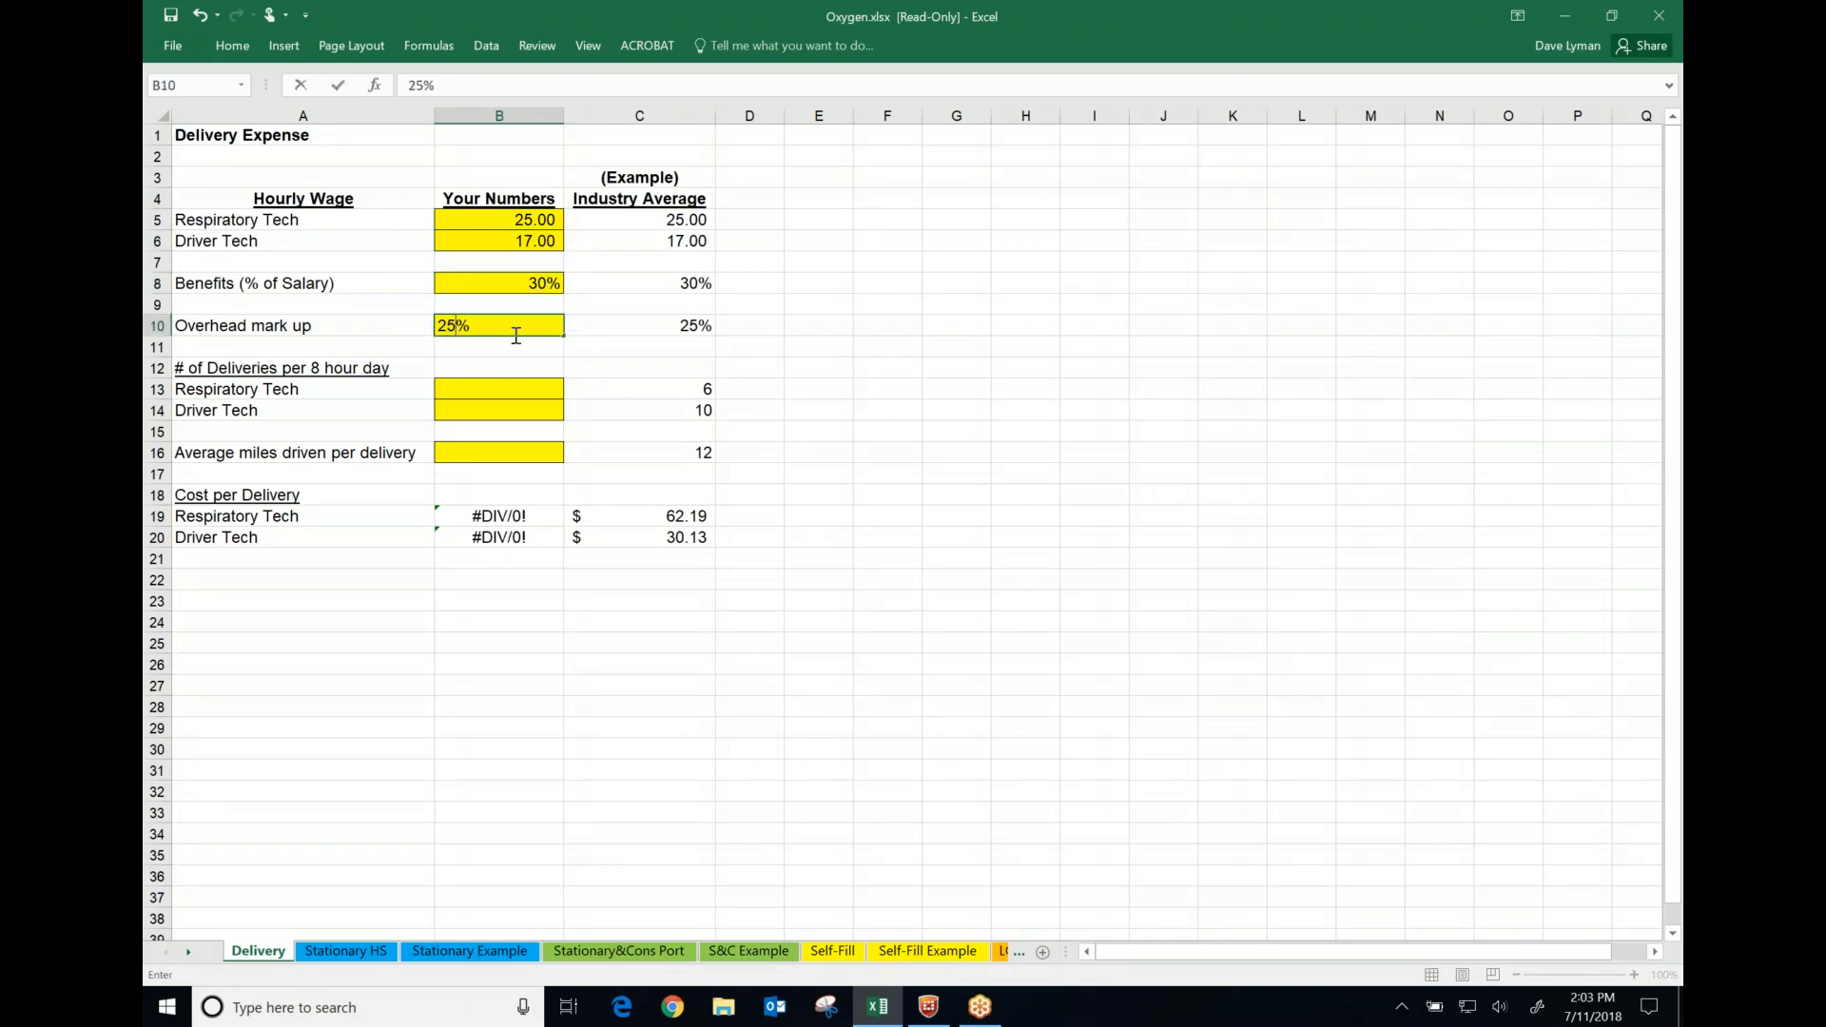
Enter deliveries per 8 hour day as 6 for Respiratory Tech and 10 for Driver Tech, with 12 average miles per delivery
left_click(513, 388)
type("6")
left_click(530, 408)
type("10")
left_click(528, 453)
type("12")
left_click_drag(593, 491, 620, 470)
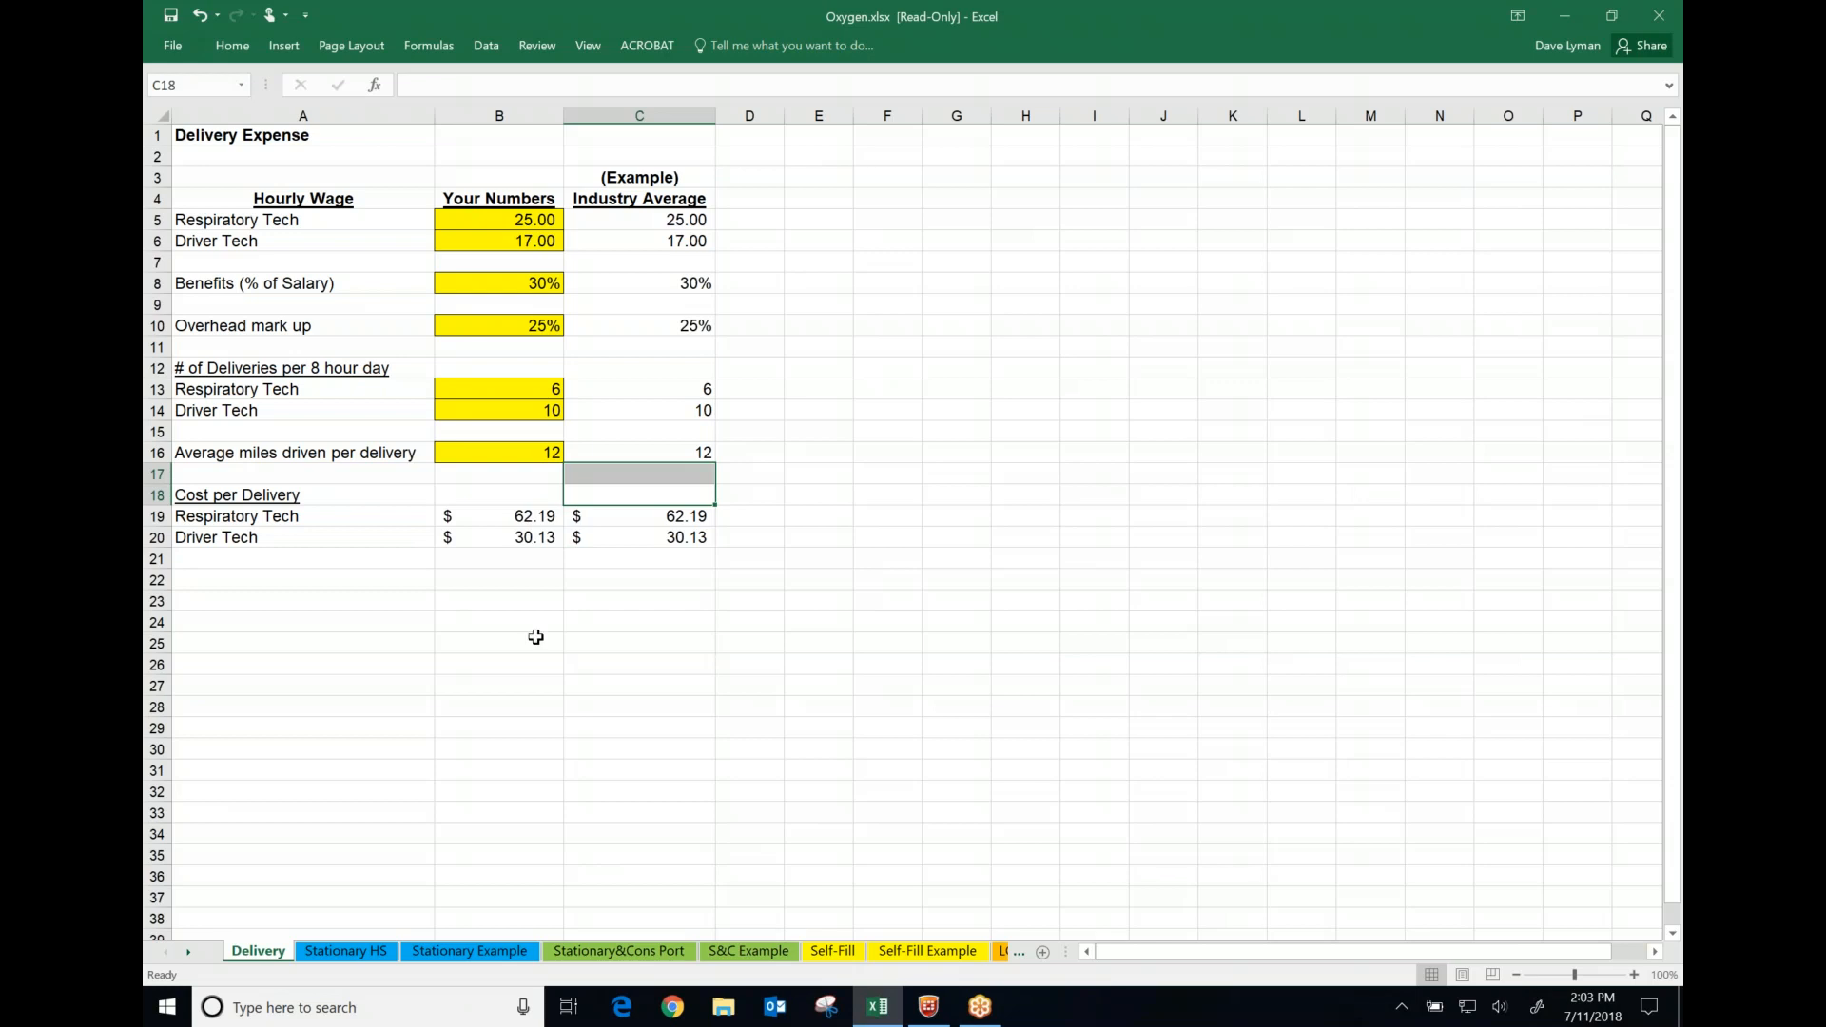
On the Stationary&Cons Port sheet, enter revenue prices of 79 for Concentrator, 39 for E/M6 Cylinder Portable and 54 for Portable Contents
left_click(573, 953)
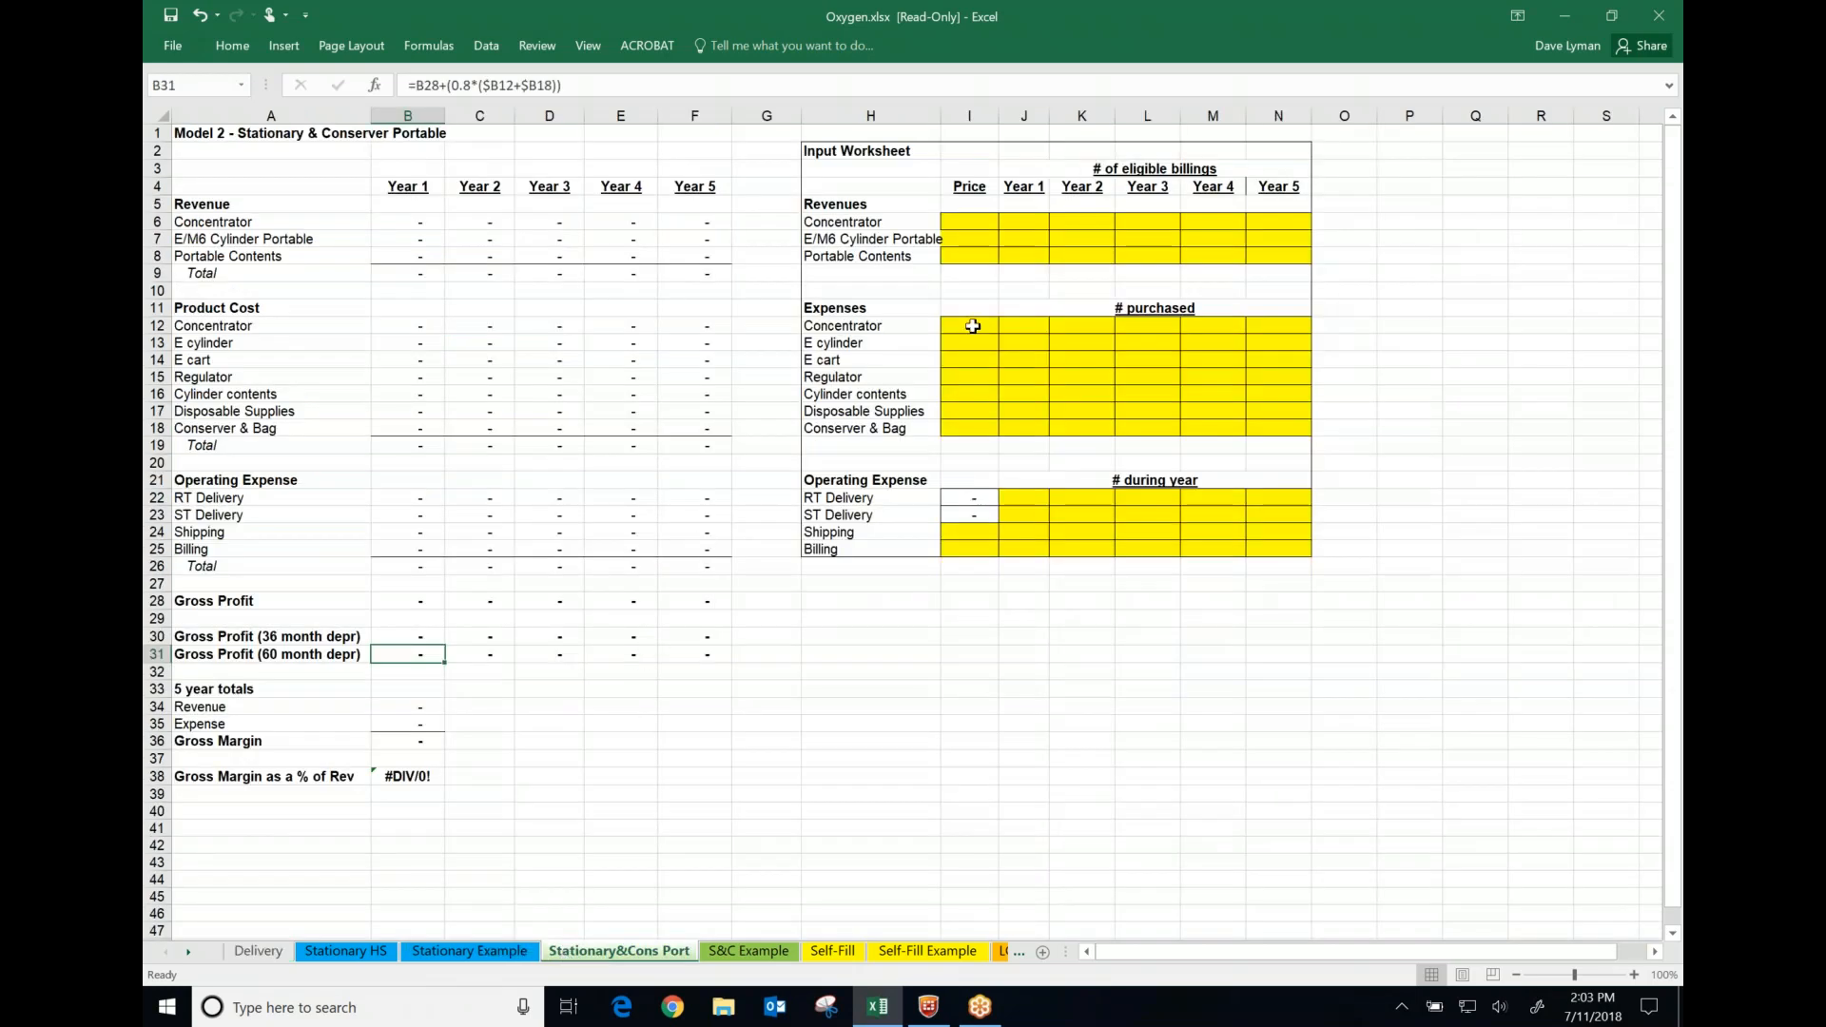
left_click(973, 222)
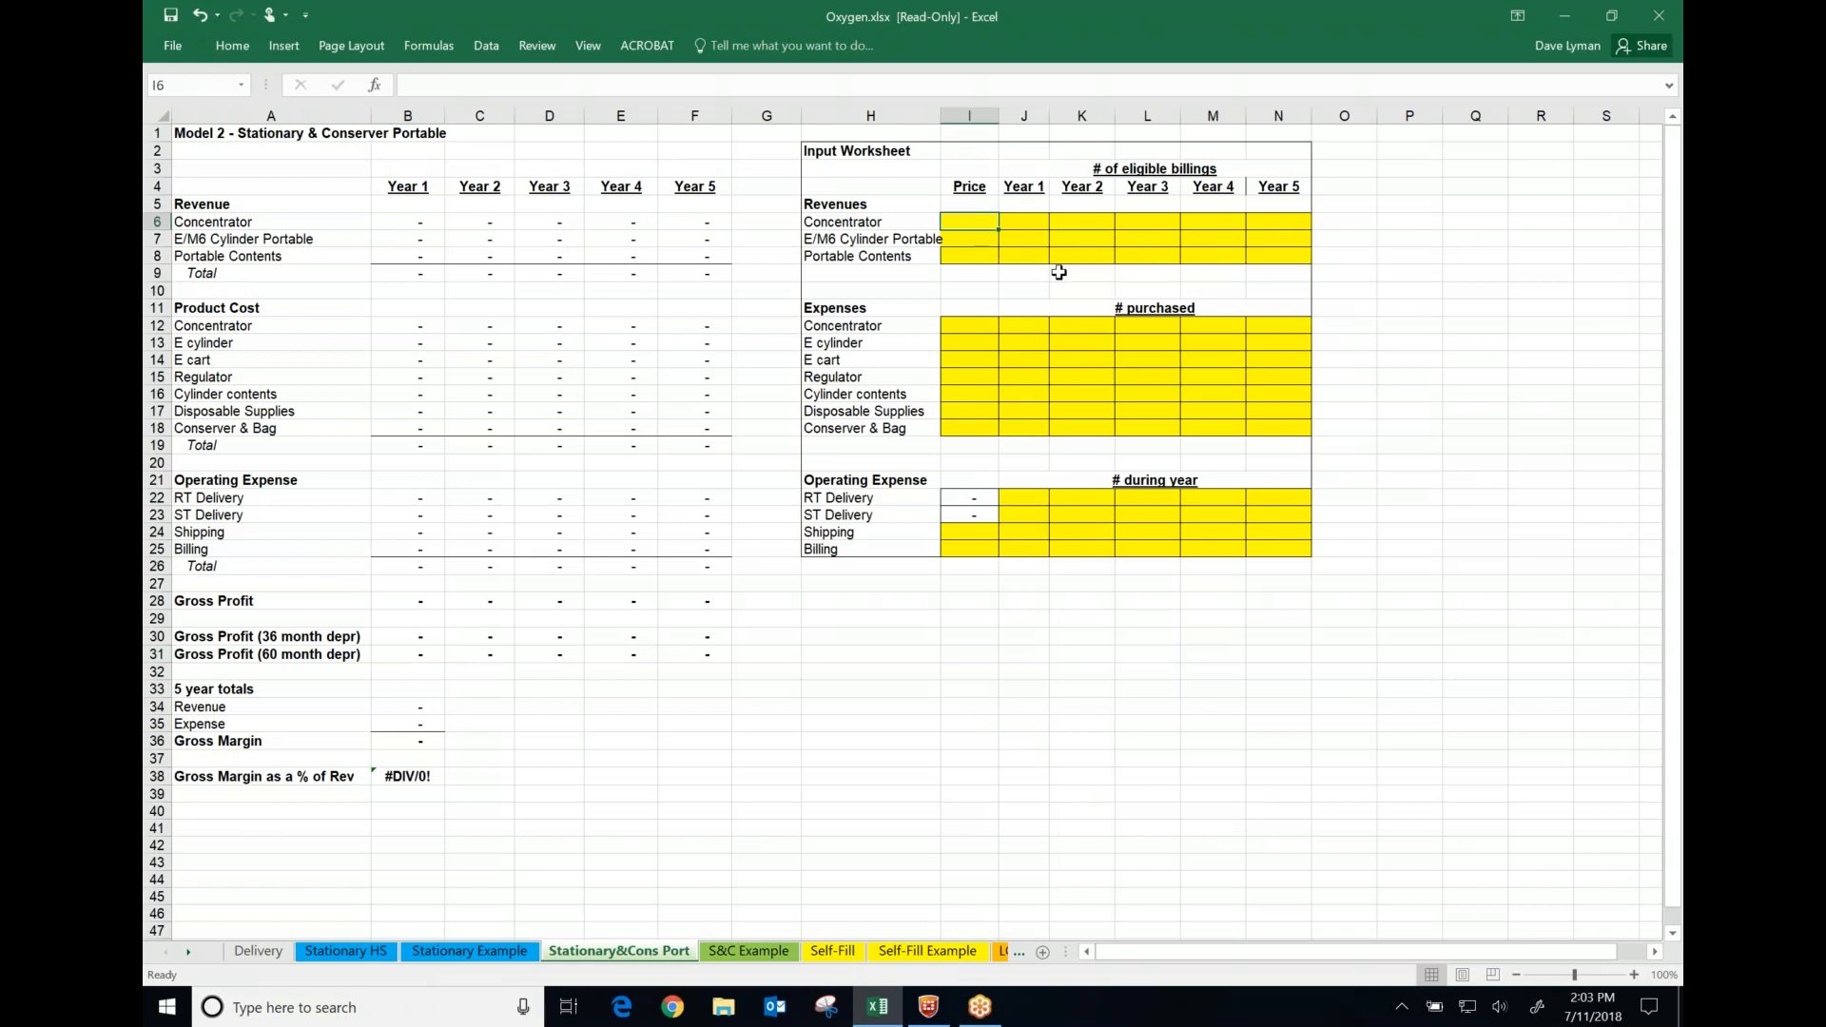
type("79")
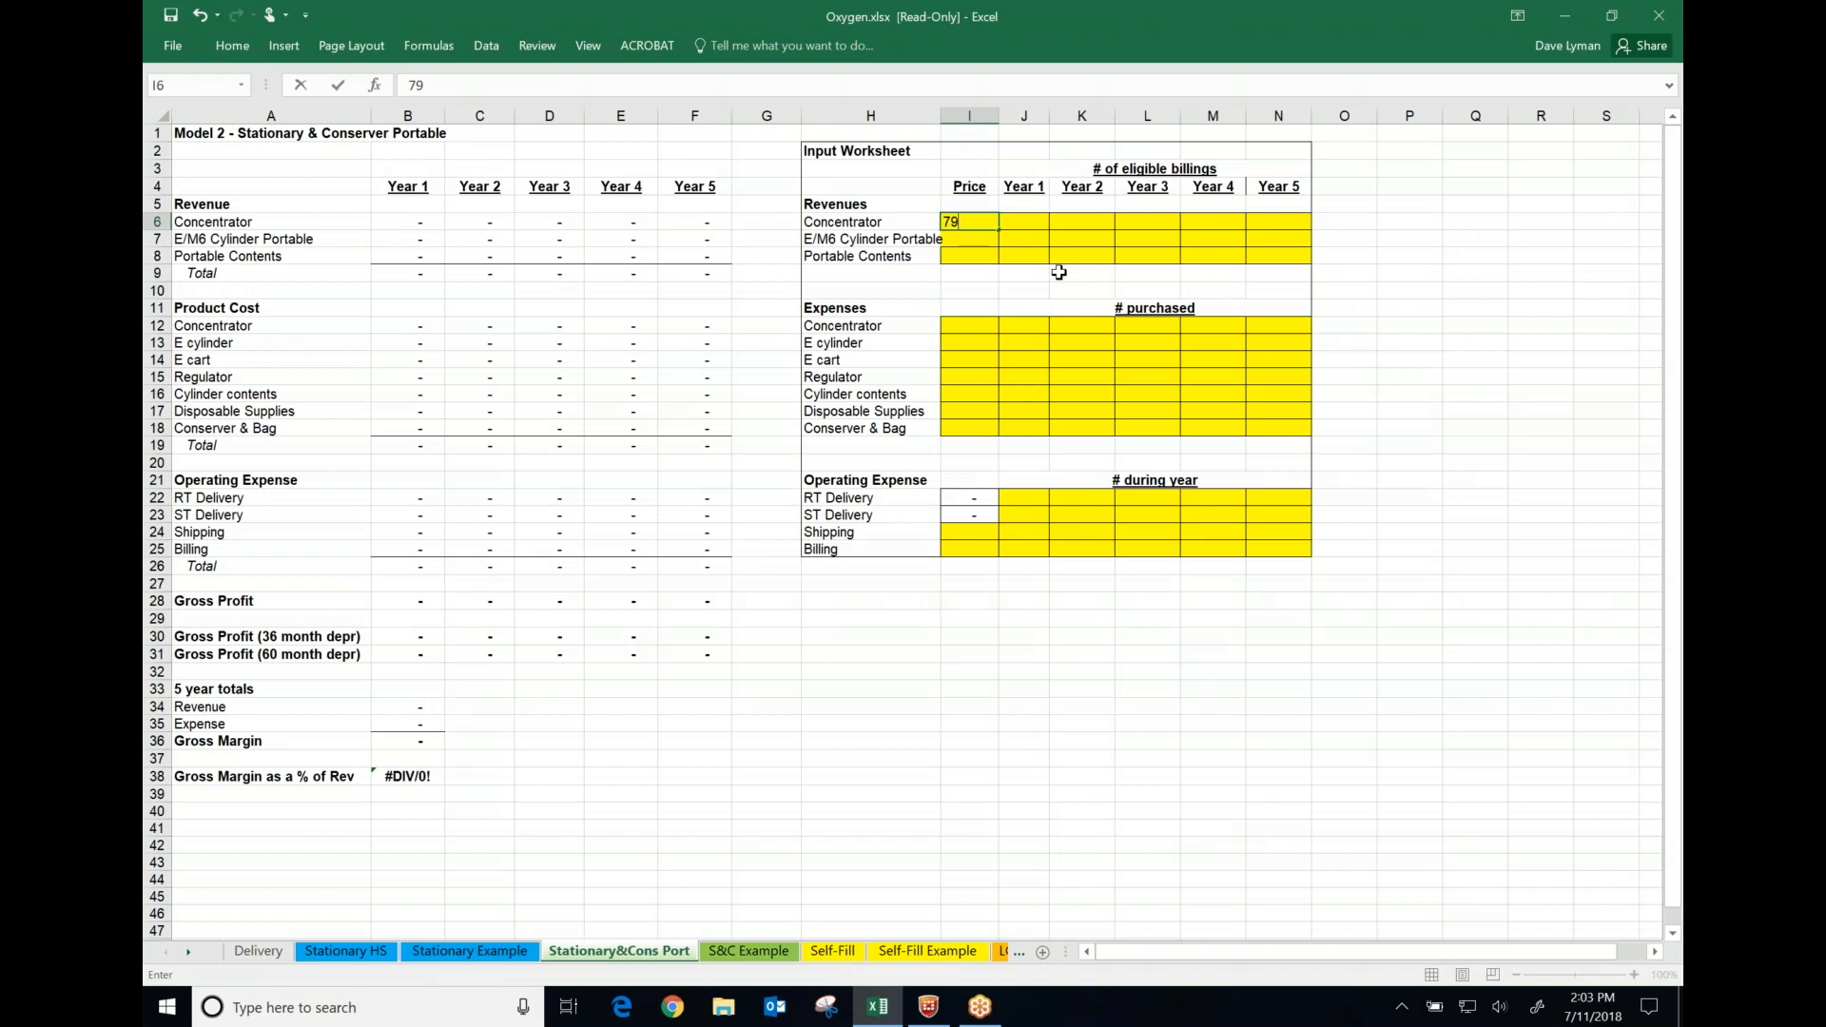
left_click(983, 241)
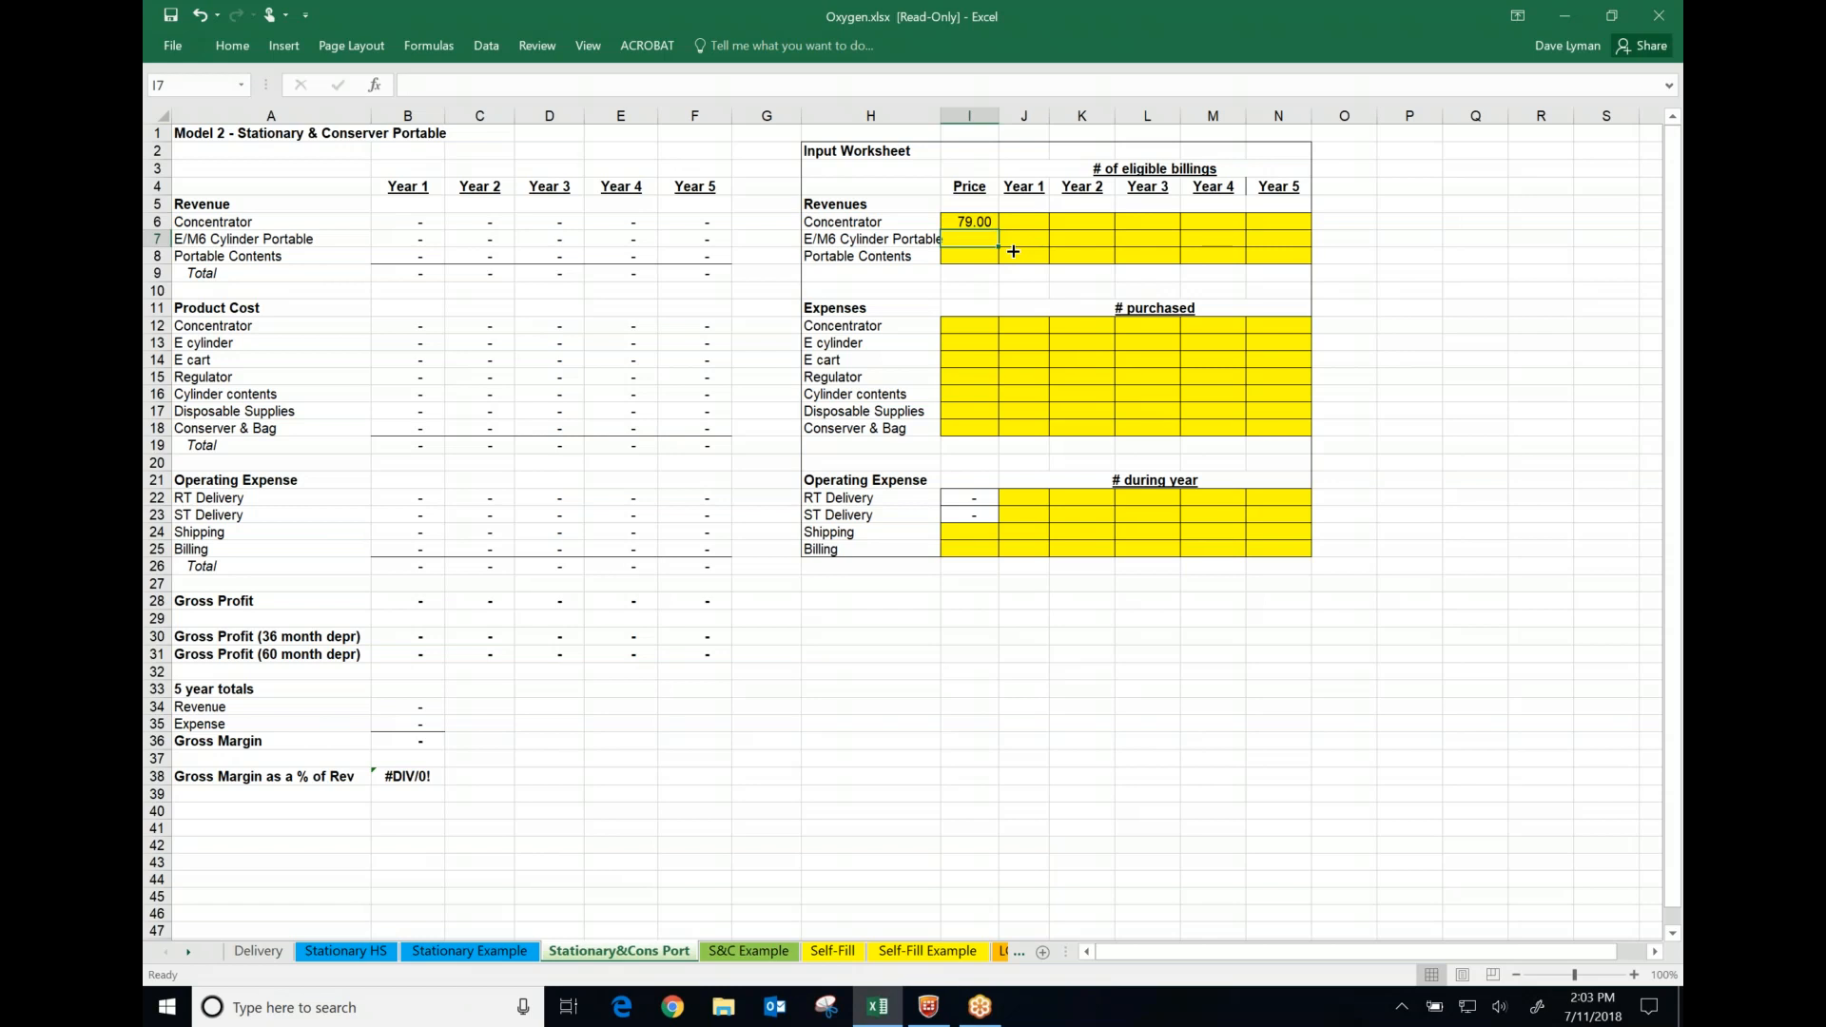
type("39")
left_click(989, 256)
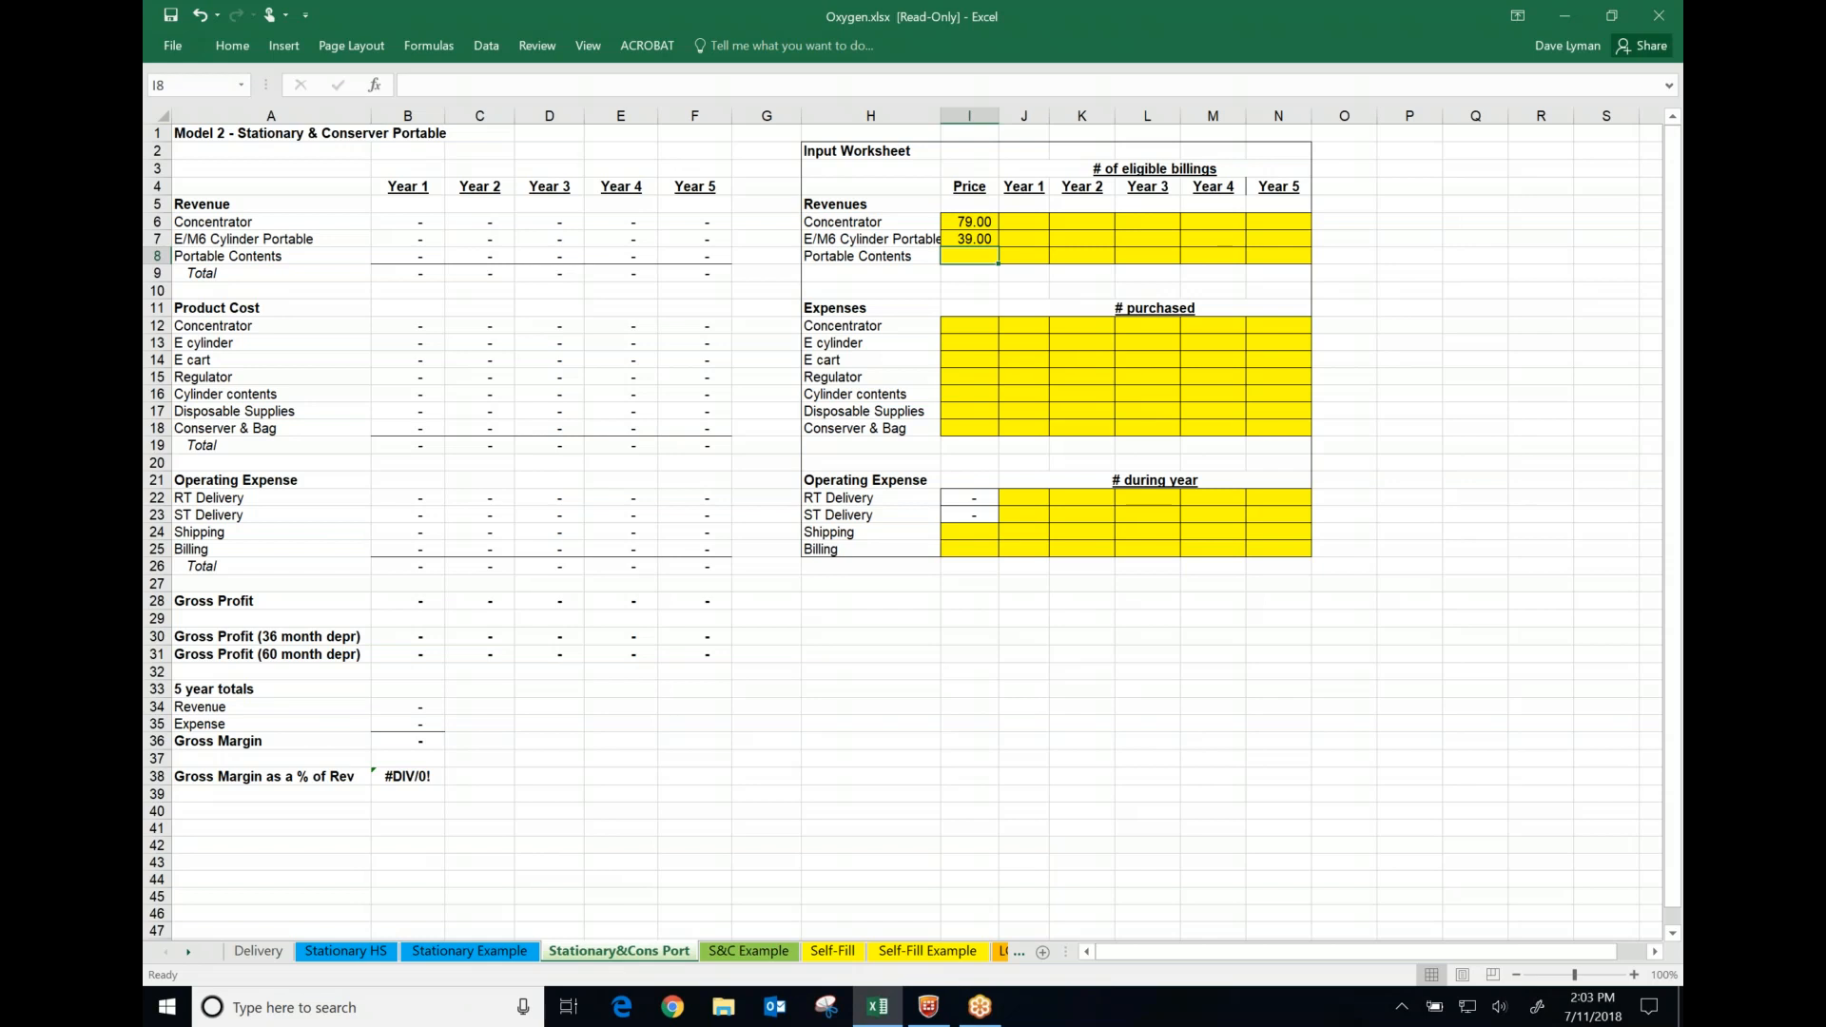
type("54")
left_click(1029, 279)
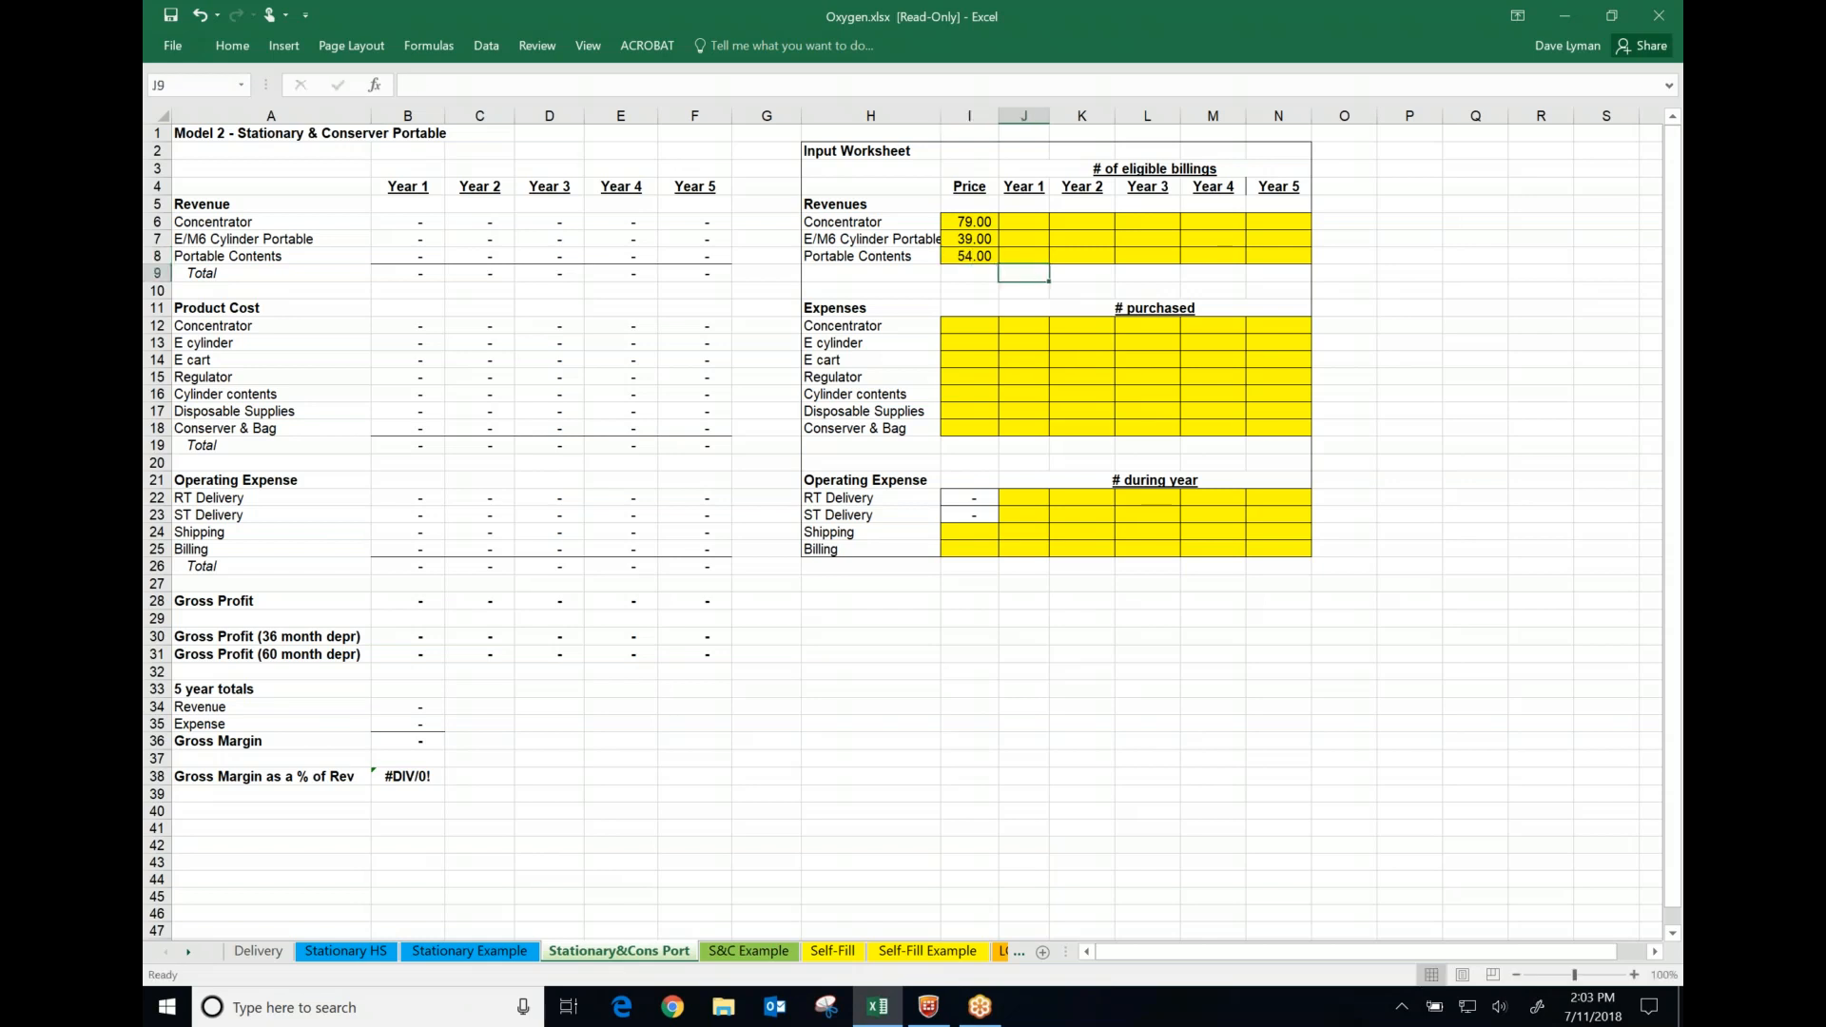
Enter 12 eligible billings for the Concentrator revenue in each of Years 1, 2 and 3
left_click(1027, 221)
type("12")
key("Tab")
type("12")
key("Tab")
type("12")
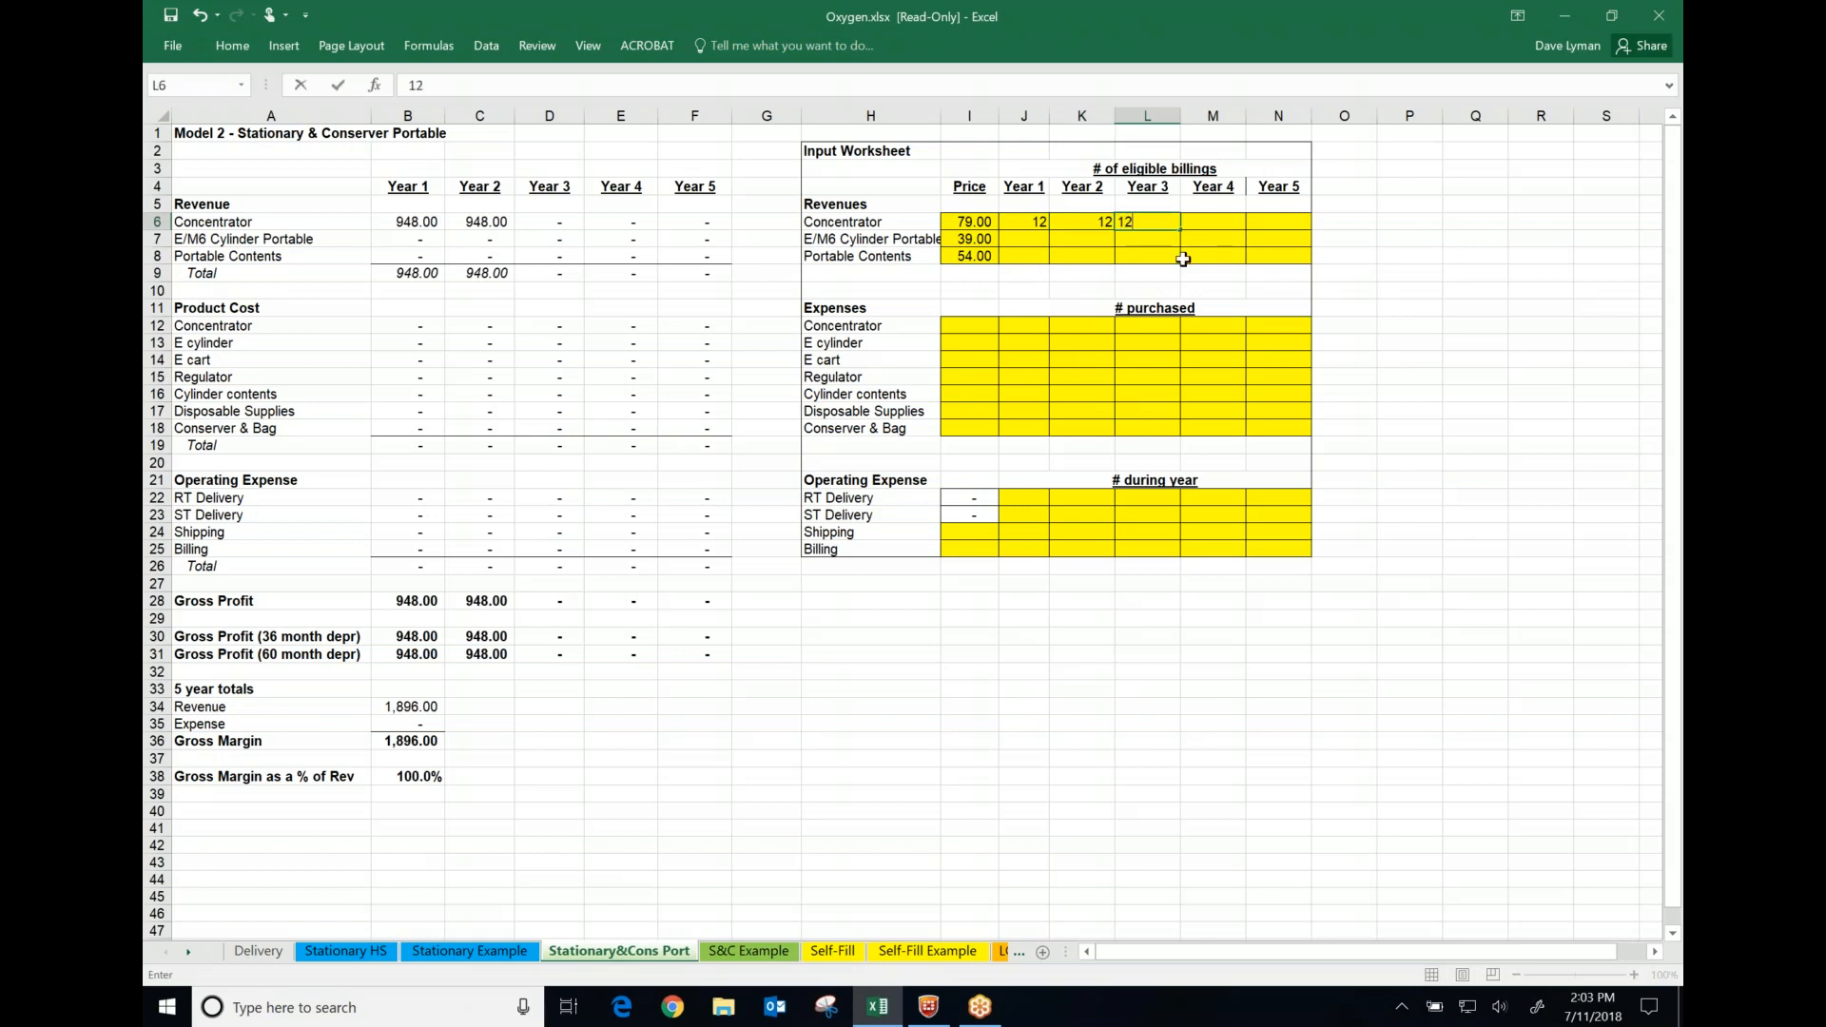
left_click(1201, 275)
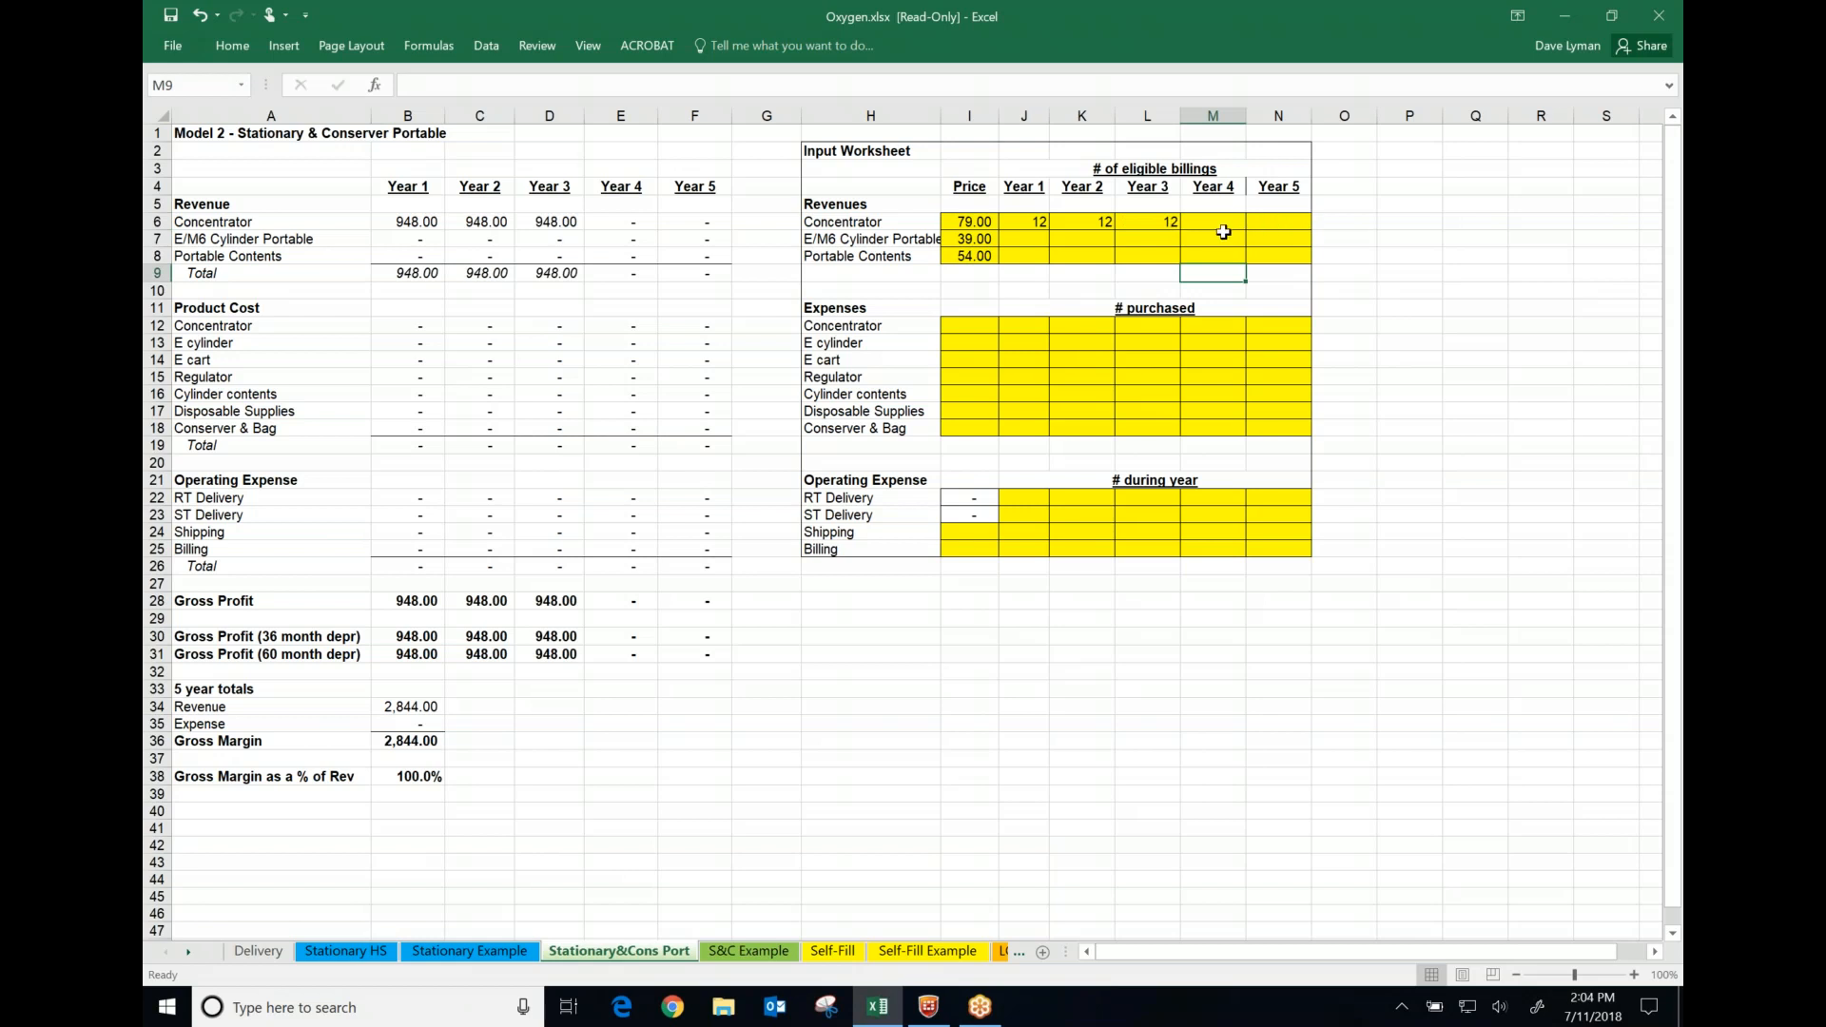
Enter 12 eligible billings for the E/M6 Cylinder Portable in each of Years 1, 2 and 3
left_click(1030, 241)
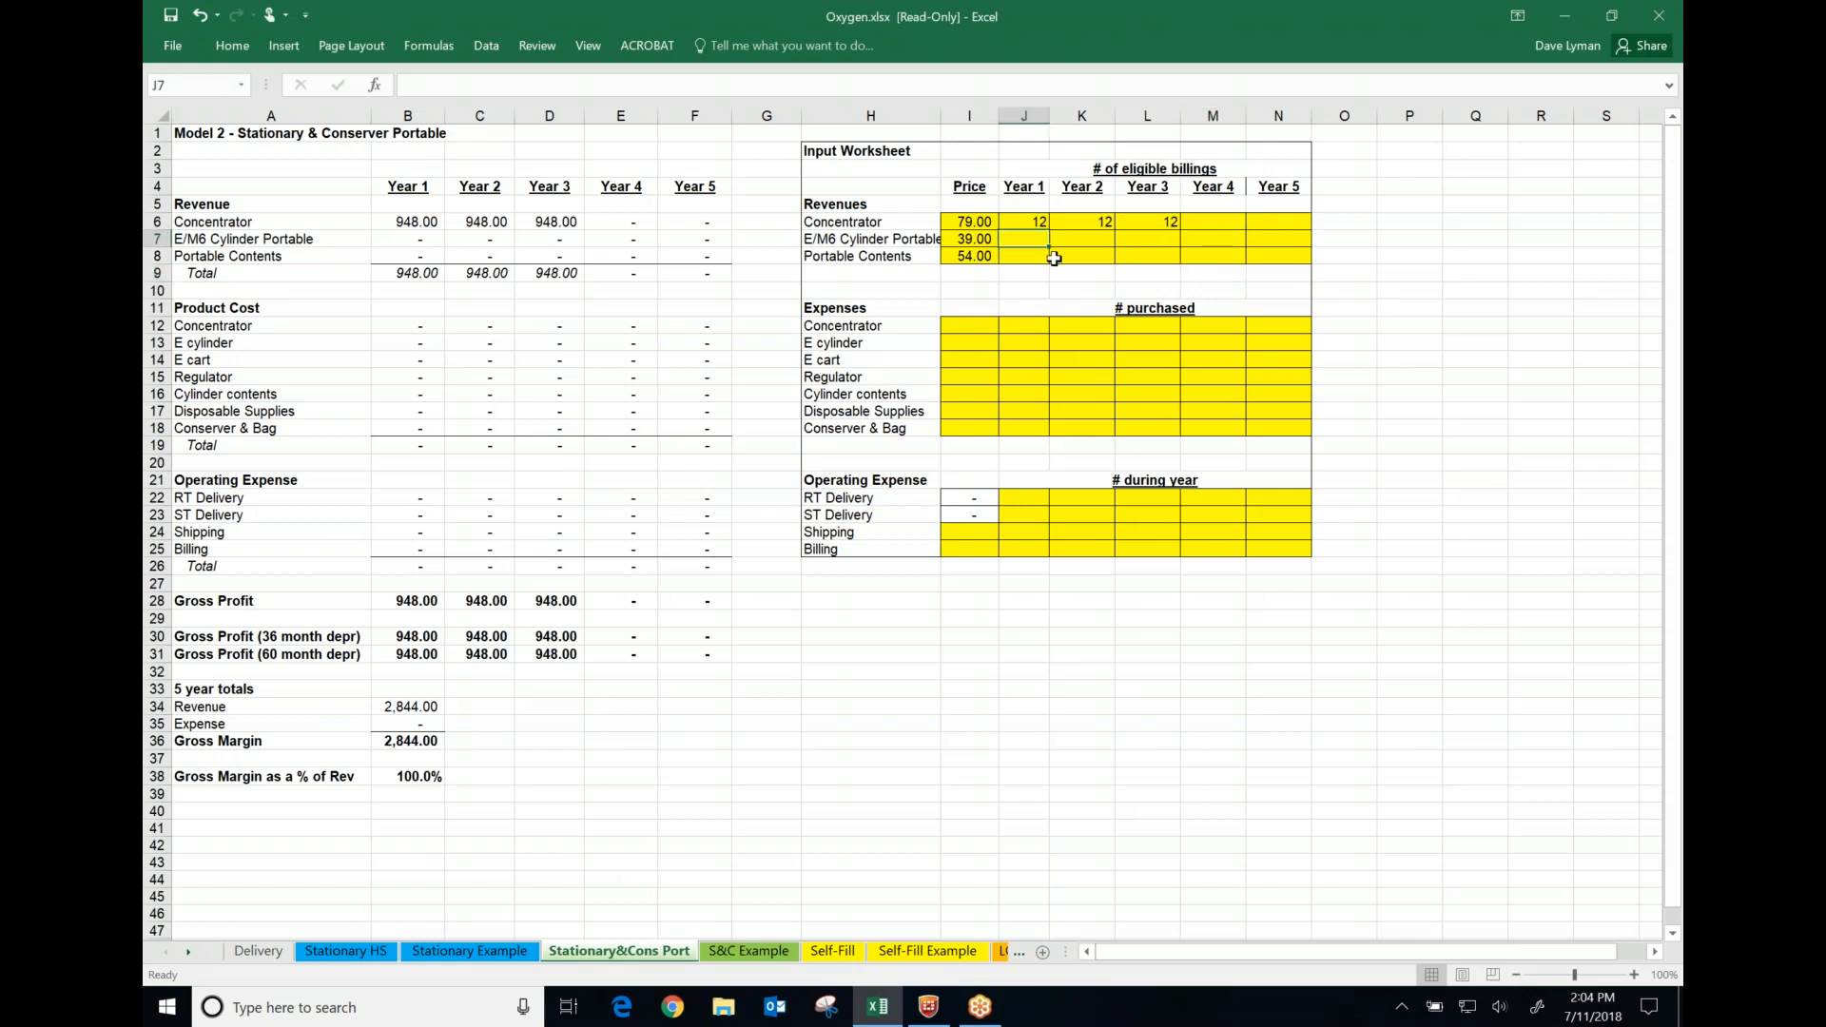
type("12")
key("Tab")
type("12")
key("Tab")
type("12")
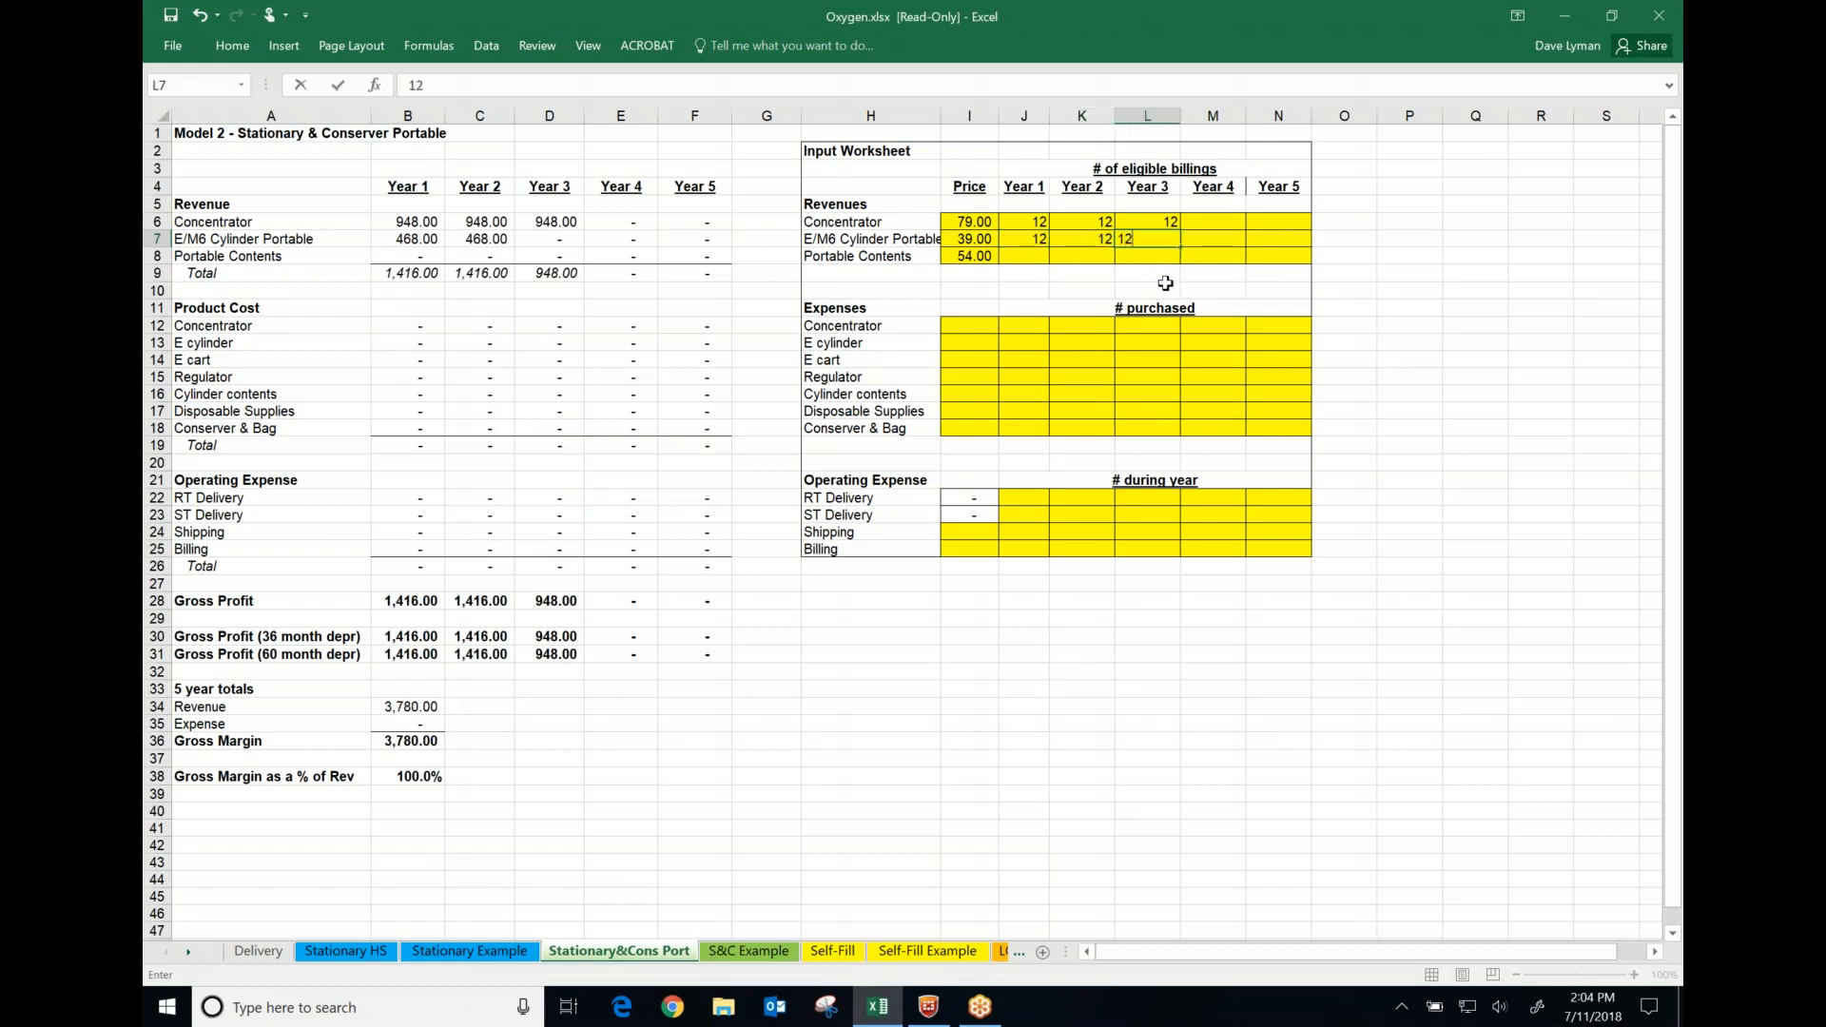
left_click(1165, 284)
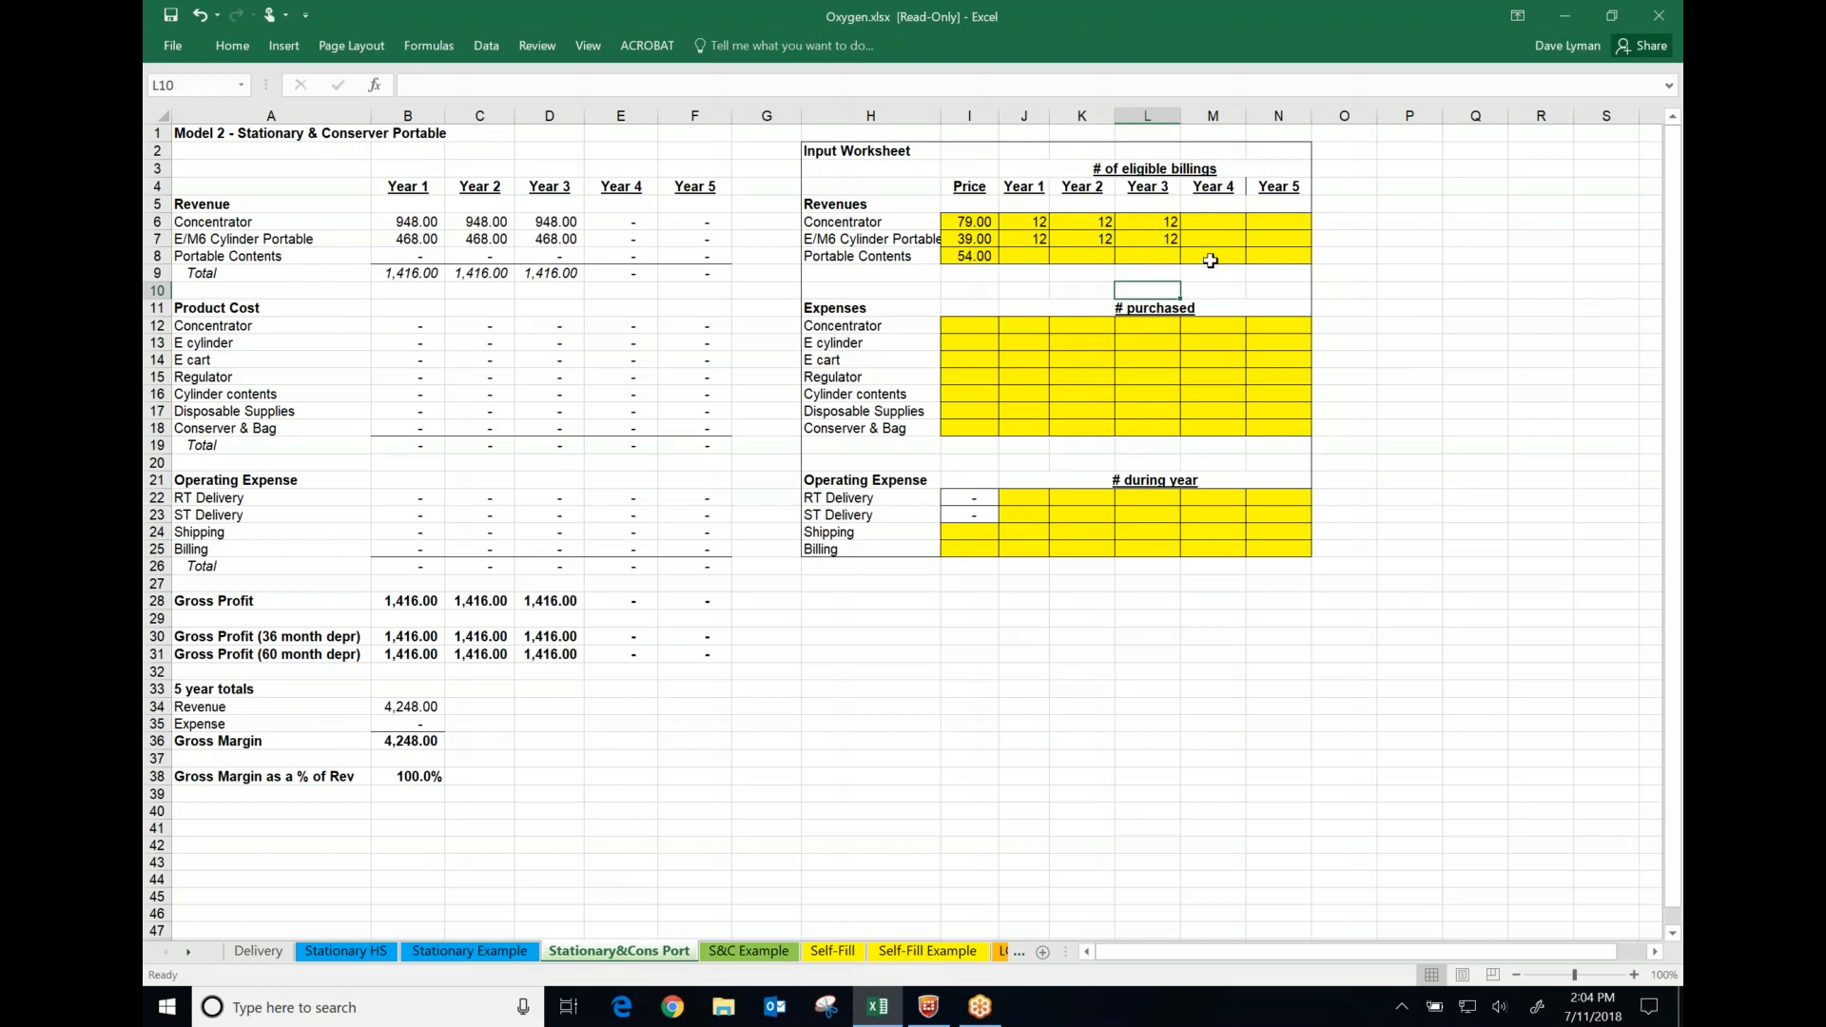
Enter 12 eligible billings for Portable Contents in both Year 4 and Year 5
left_click(1208, 256)
type("12")
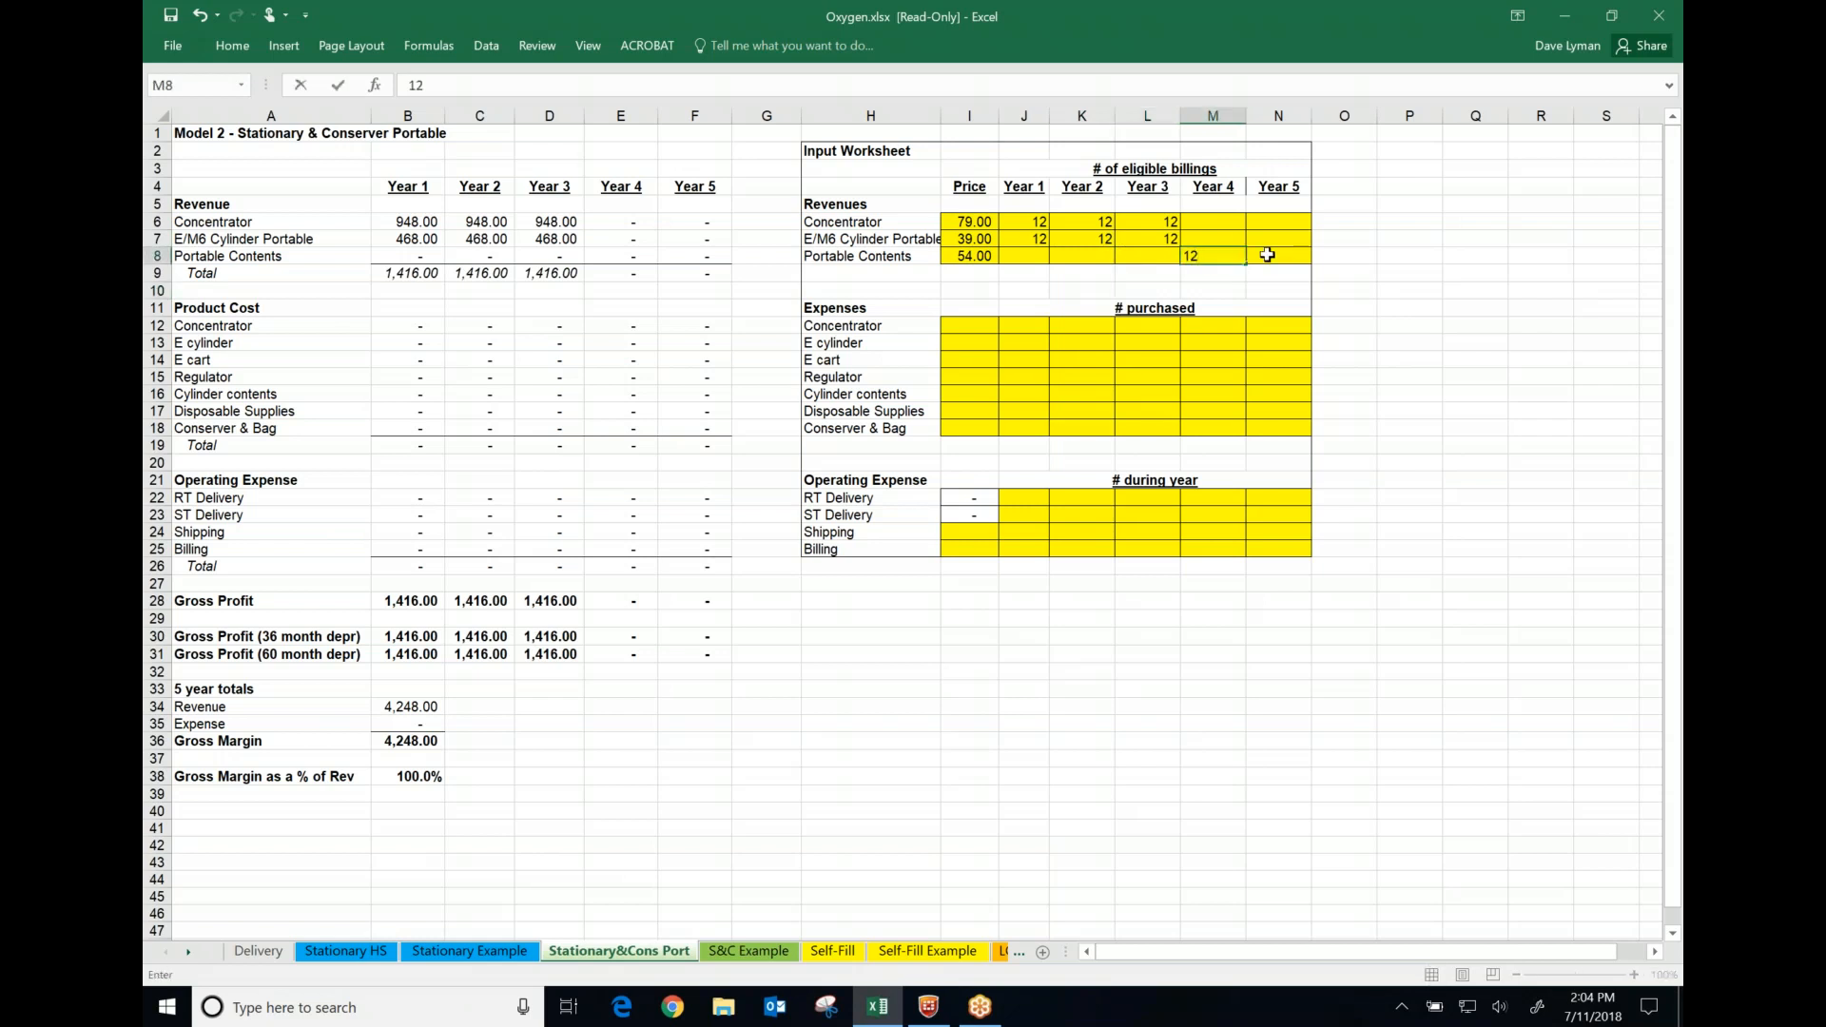
left_click(1268, 254)
type("12")
left_click(1262, 289)
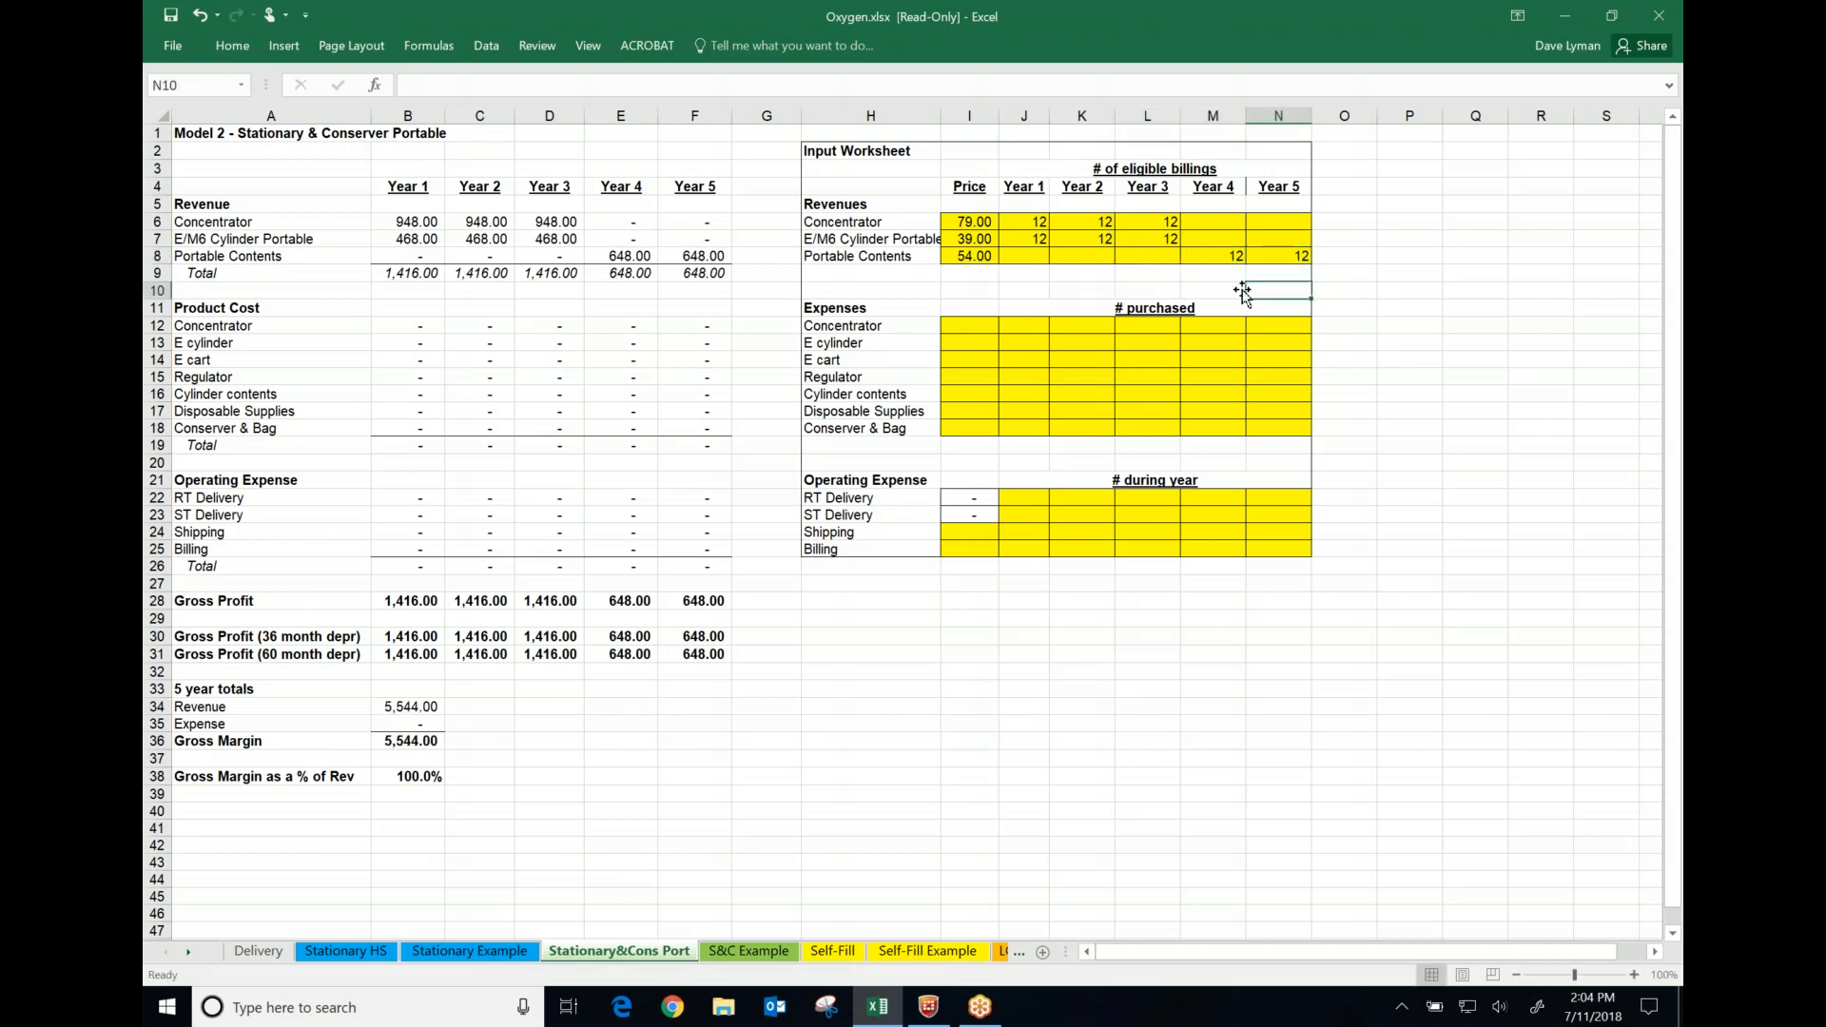
Enter the expense prices 360 for Concentrator, 32 for E cylinder, 9 for E cart and 15 for Regulator
left_click(980, 329)
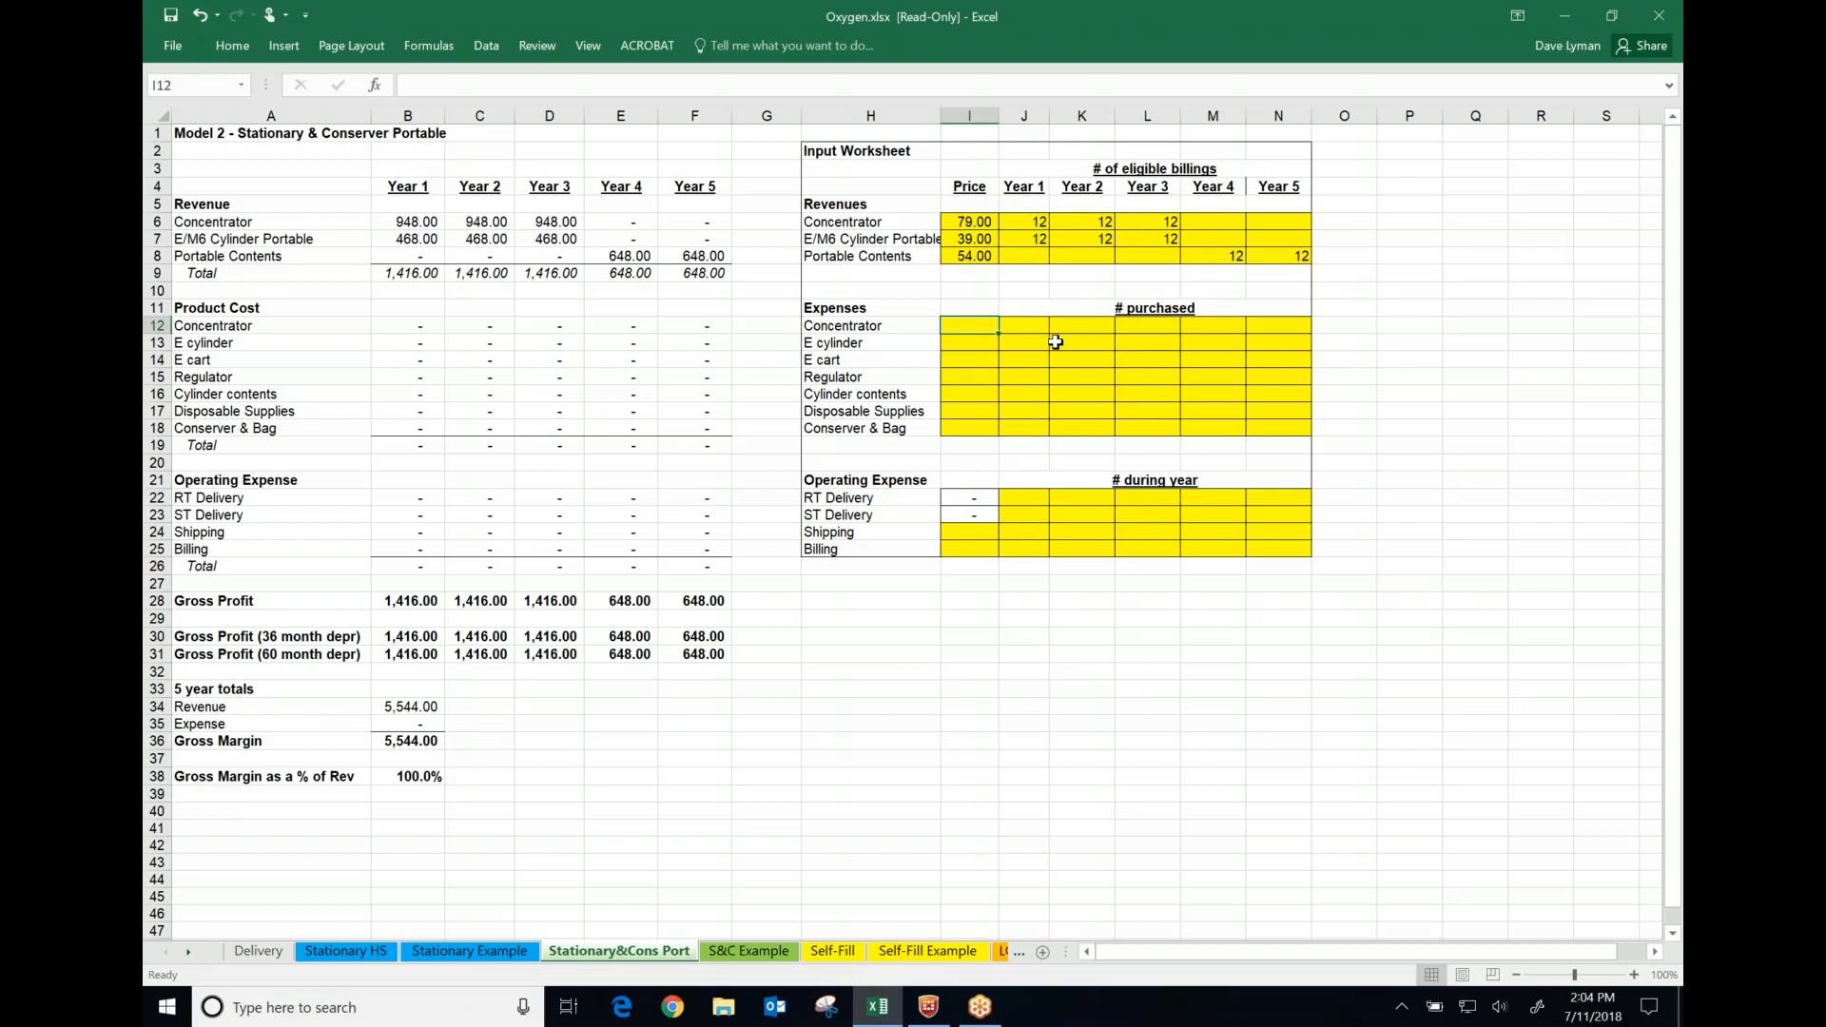
type("360")
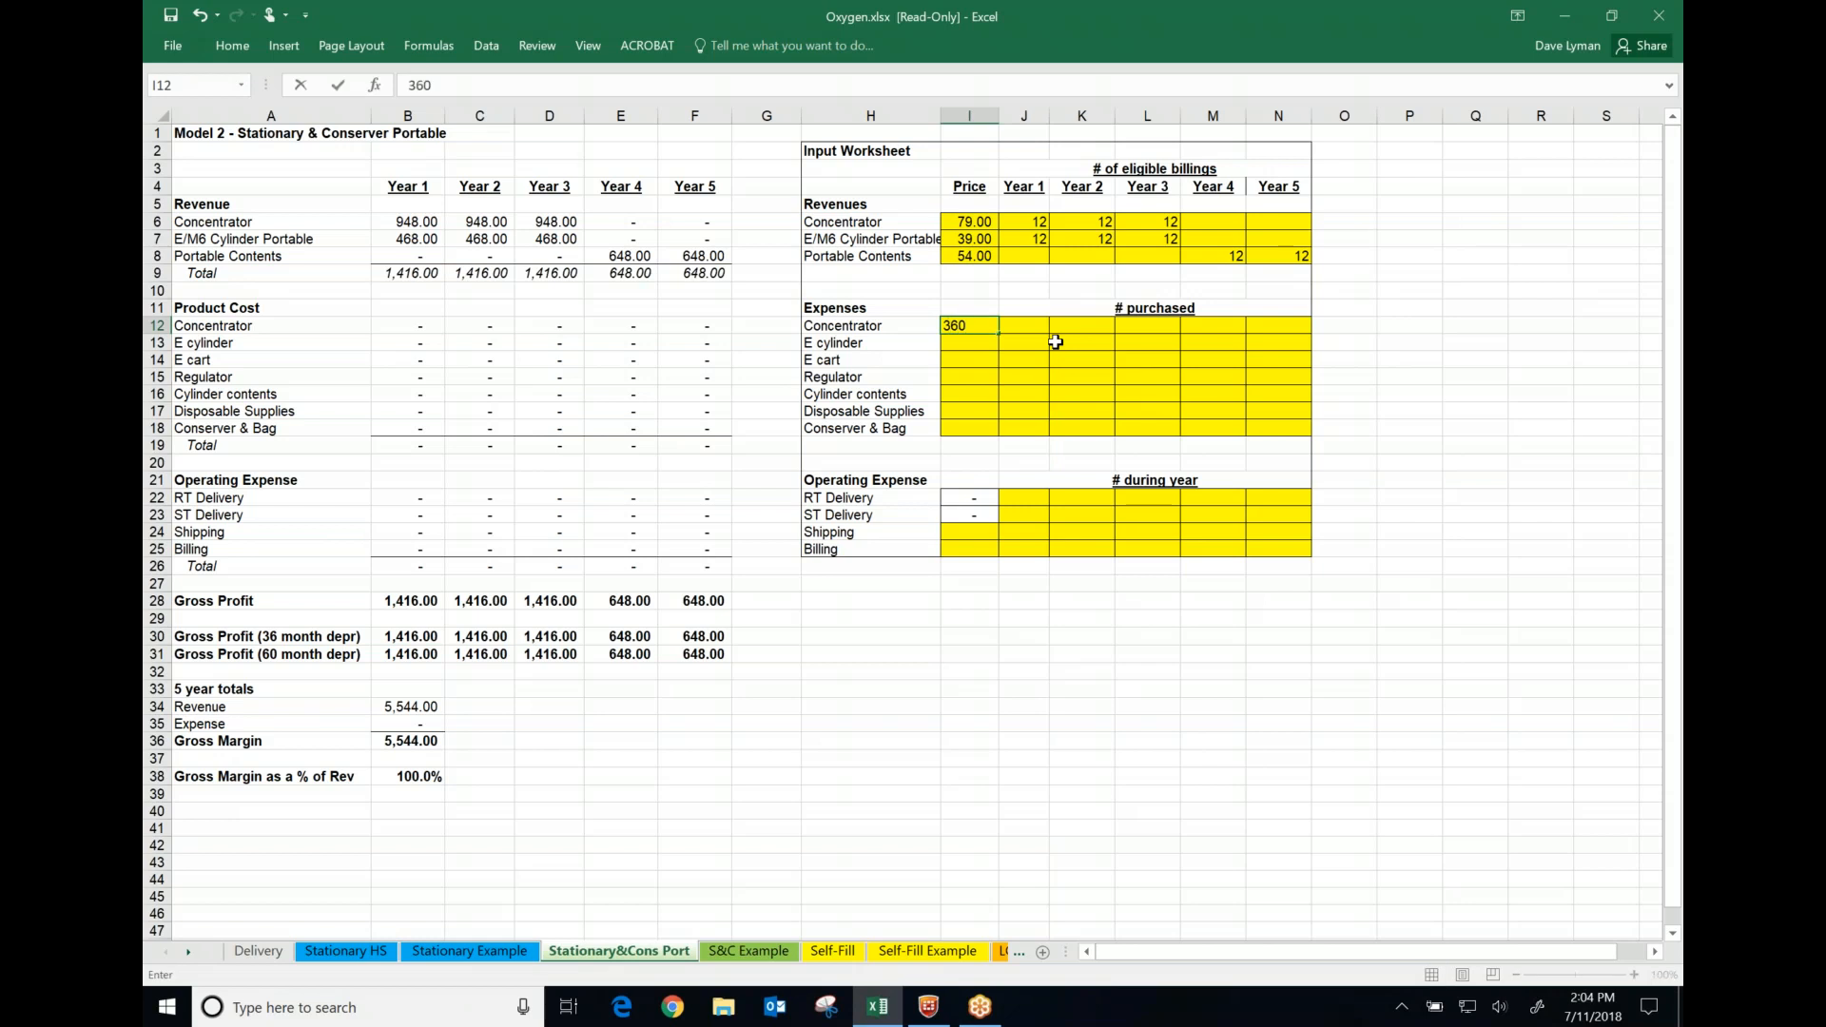
key("Return")
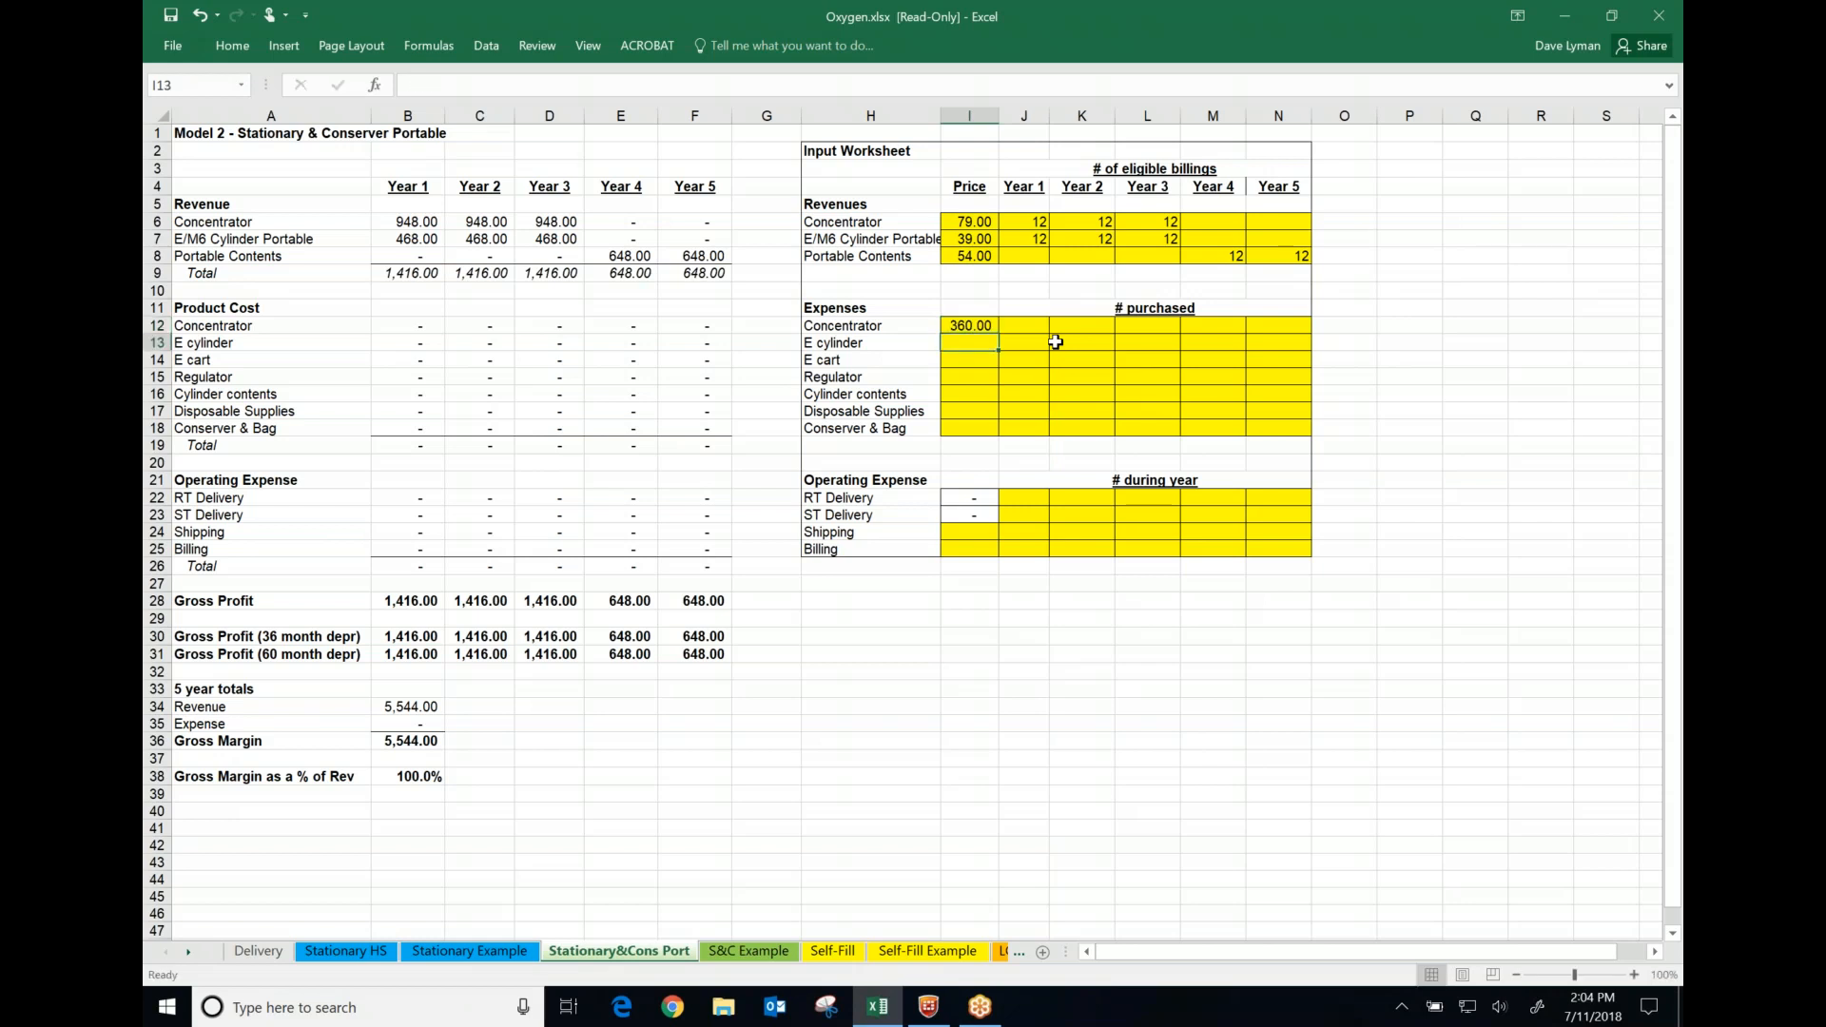
type("32")
key("Return")
type("9")
key("Return")
type("15")
key("Return")
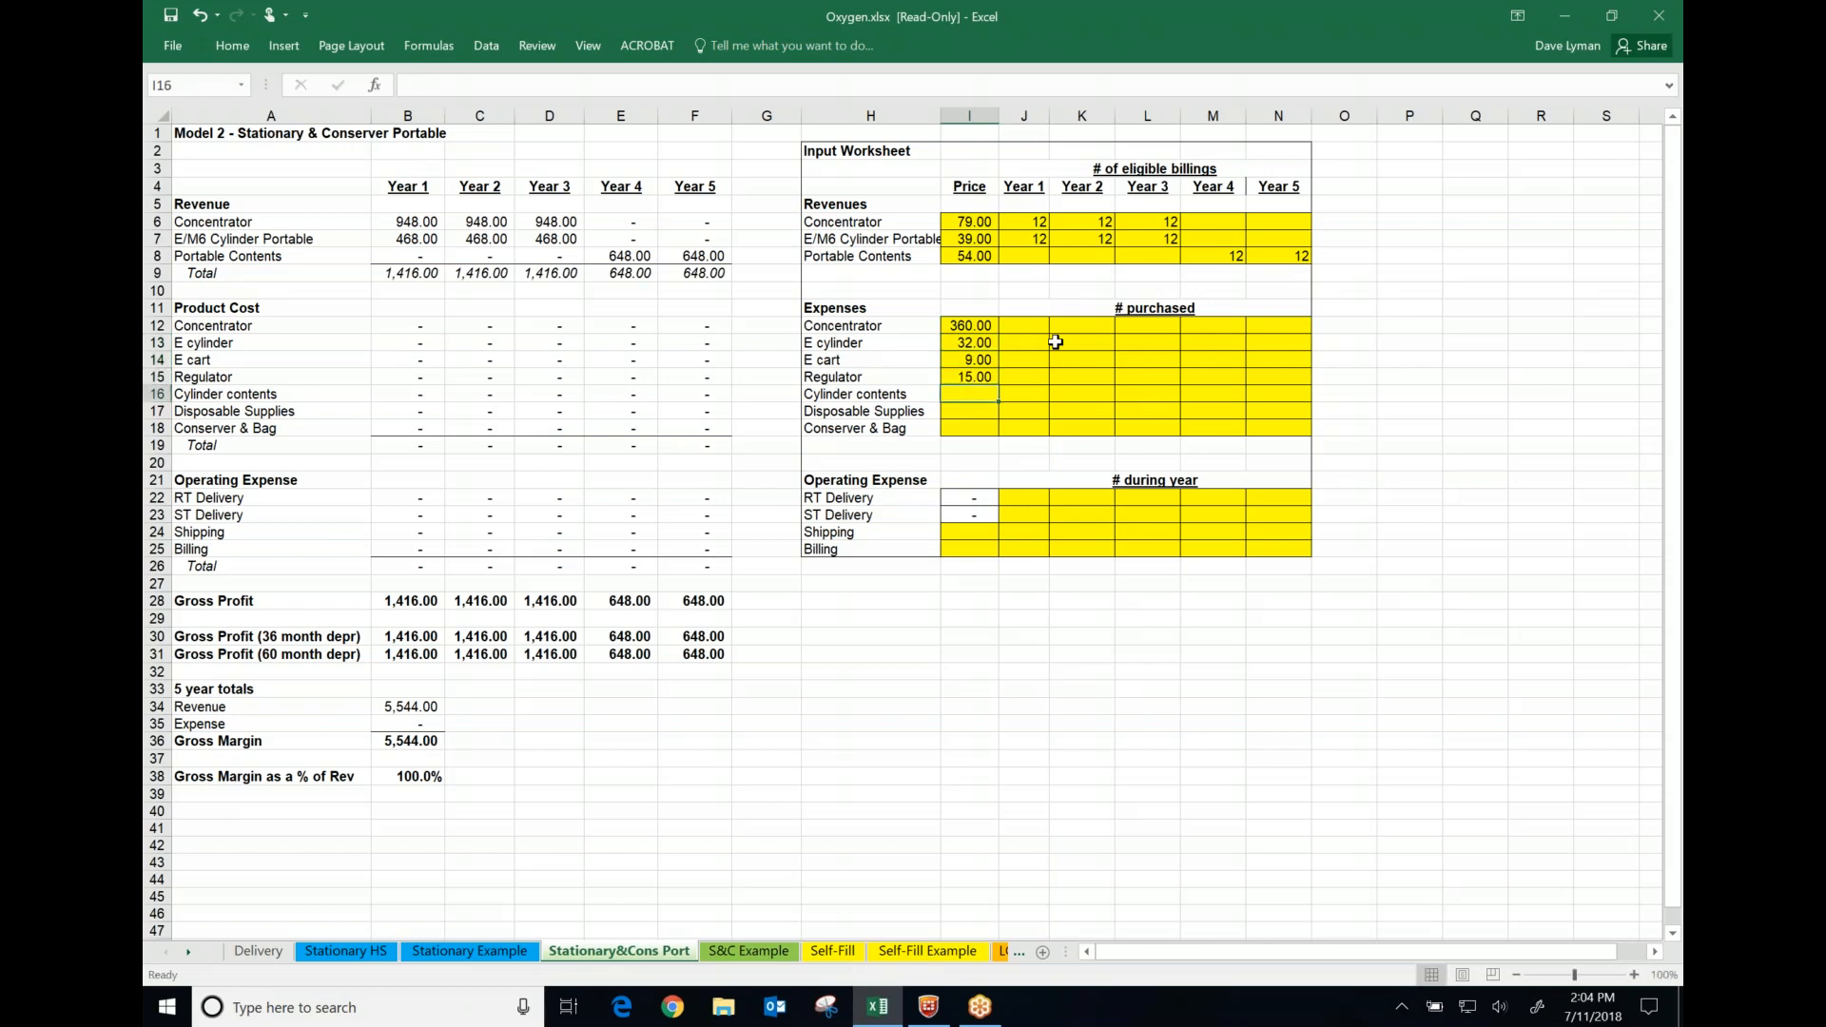
Enter the expense prices 2.12 for Cylinder contents, 12 for Disposable Supplies and 175 for Conserver & Bag
type("2.12")
key("Return")
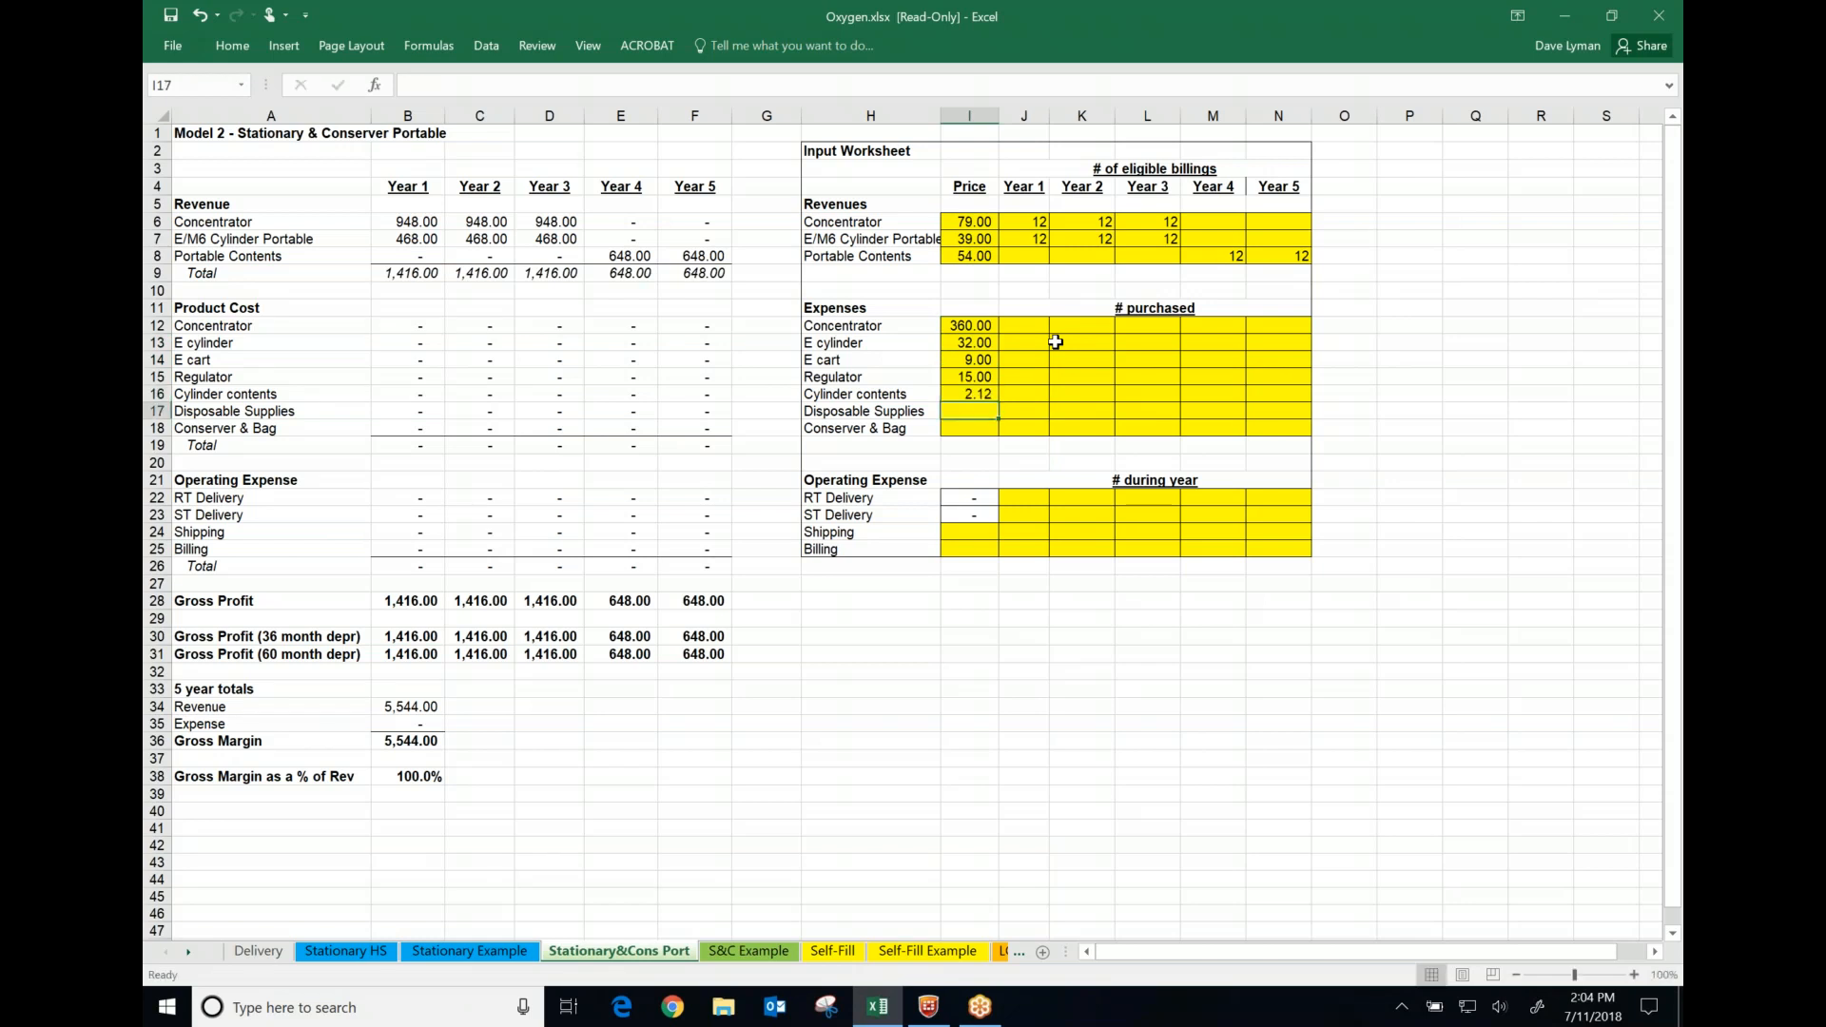
type("12")
key("Return")
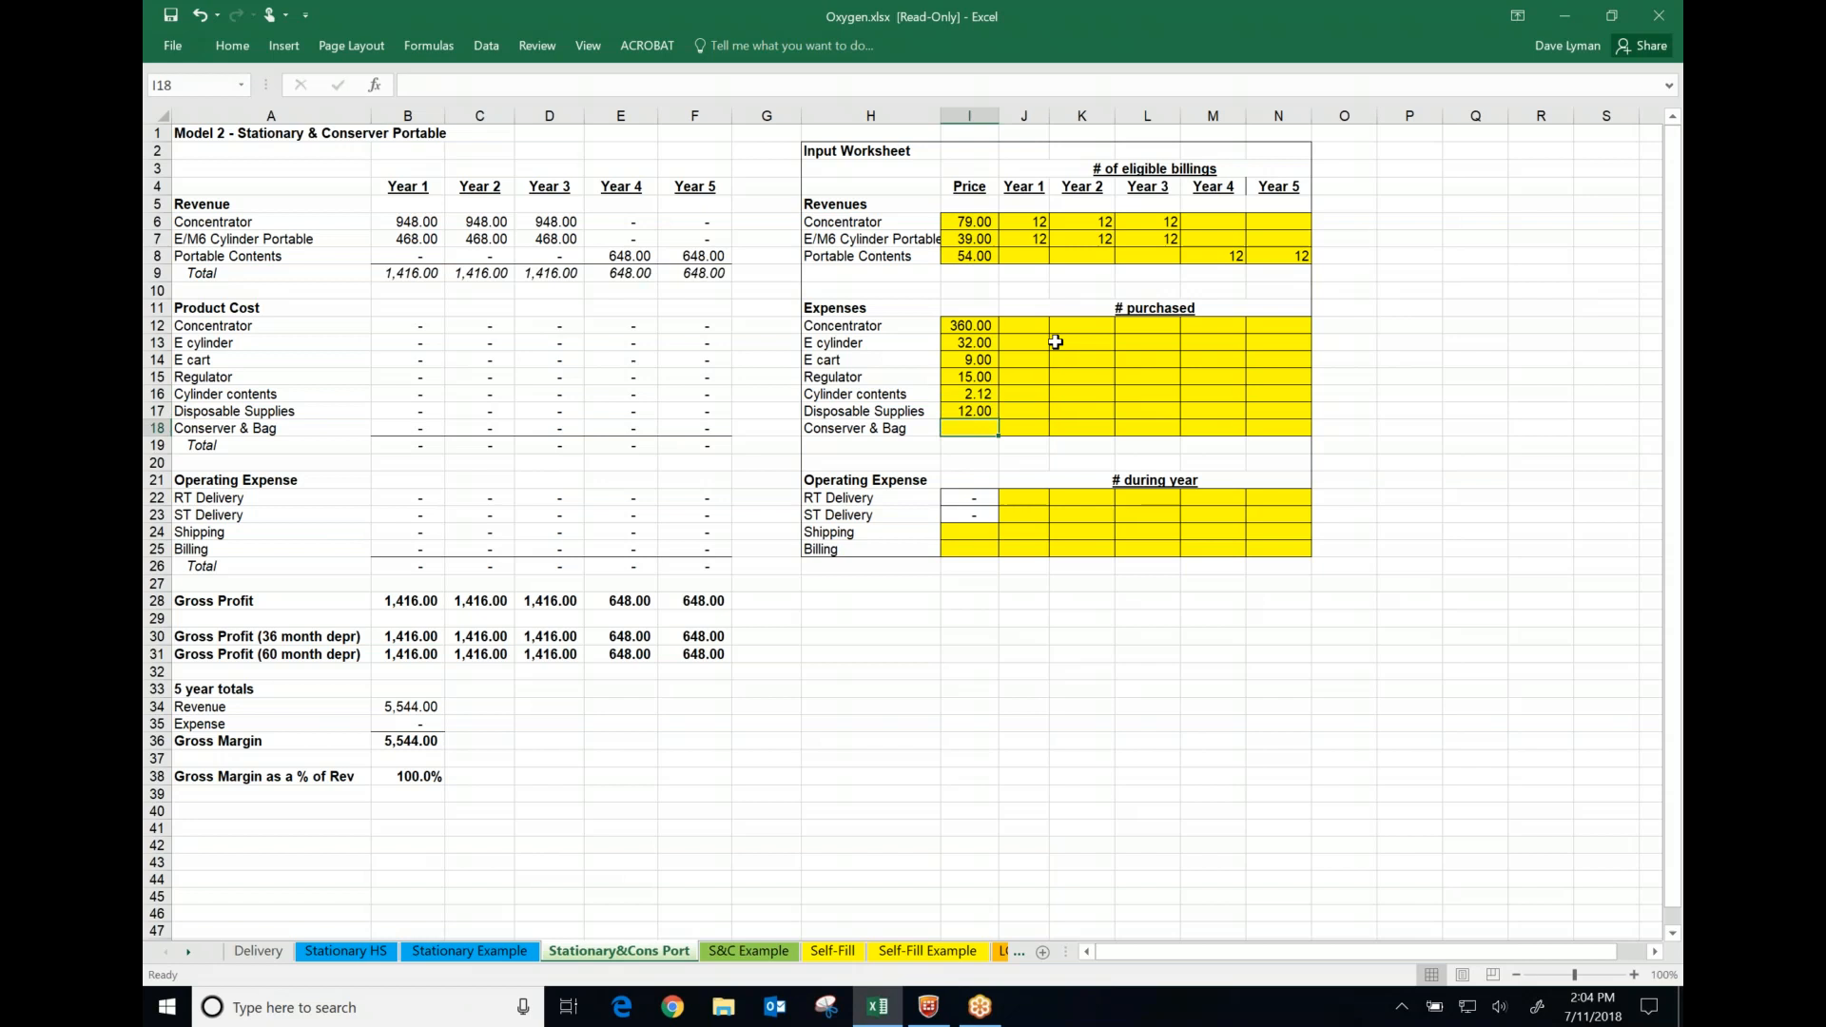
type("75")
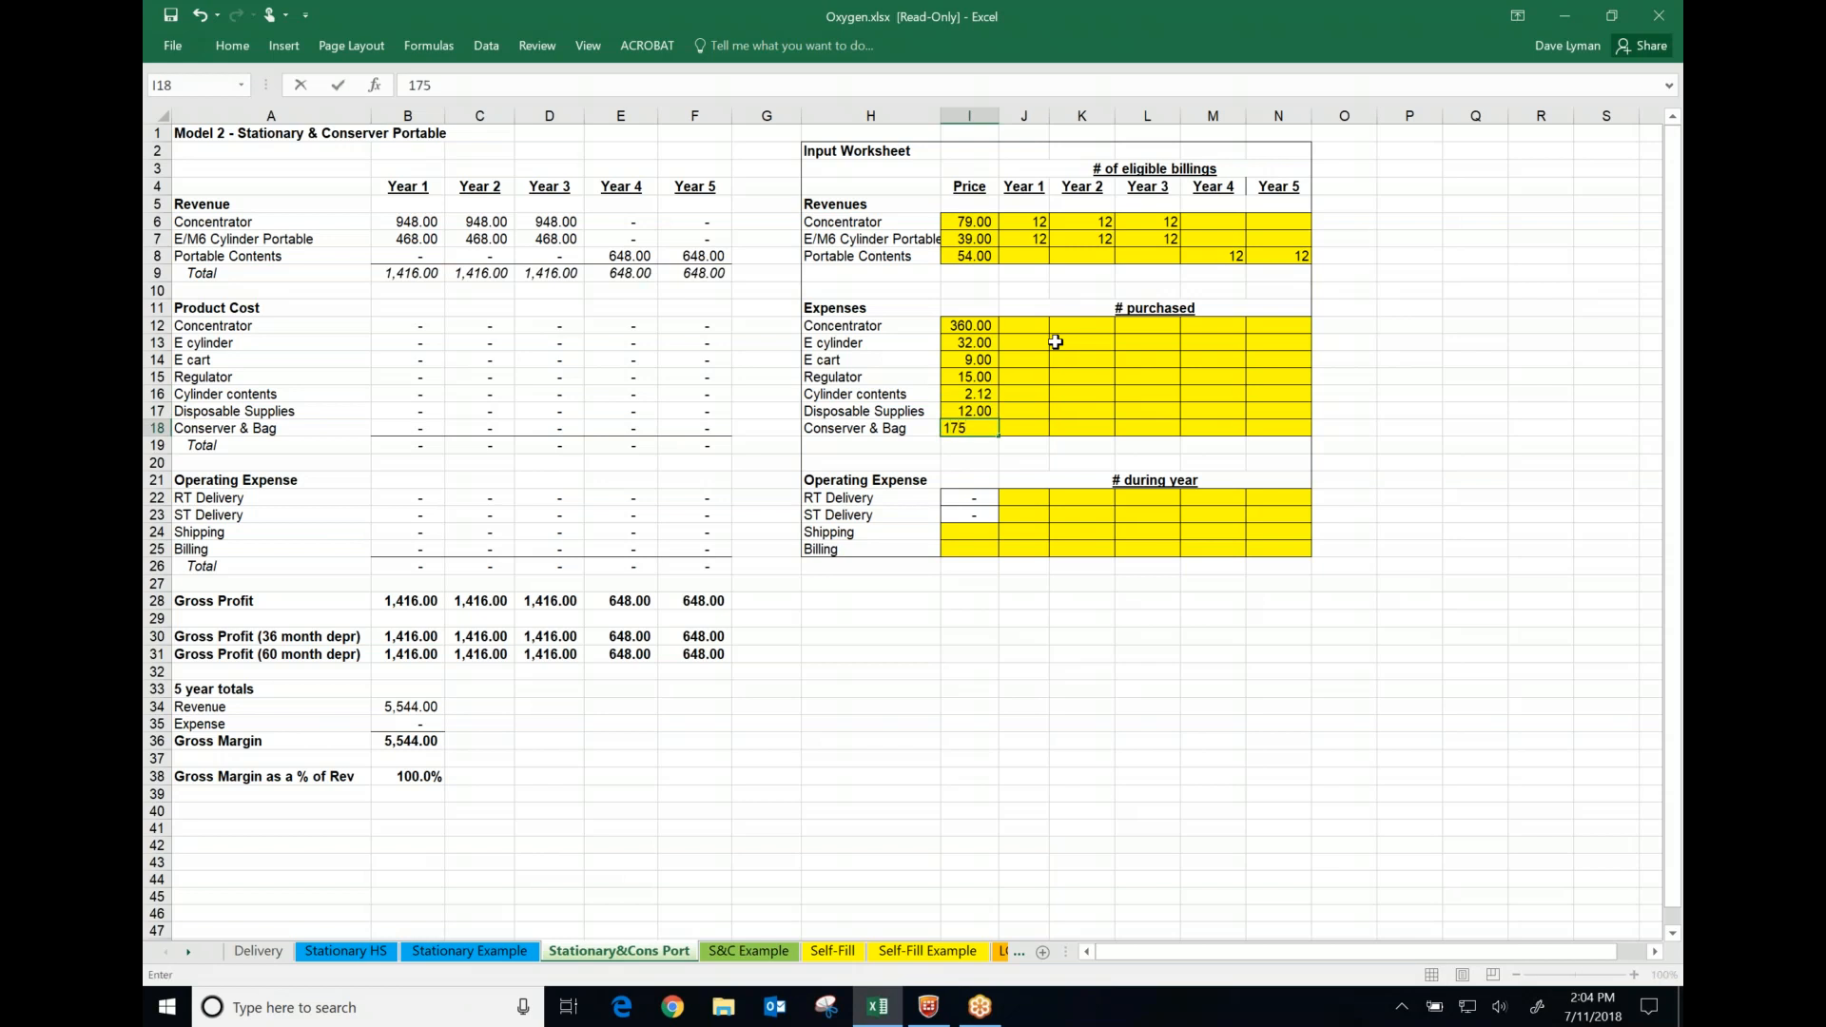
key("Tab")
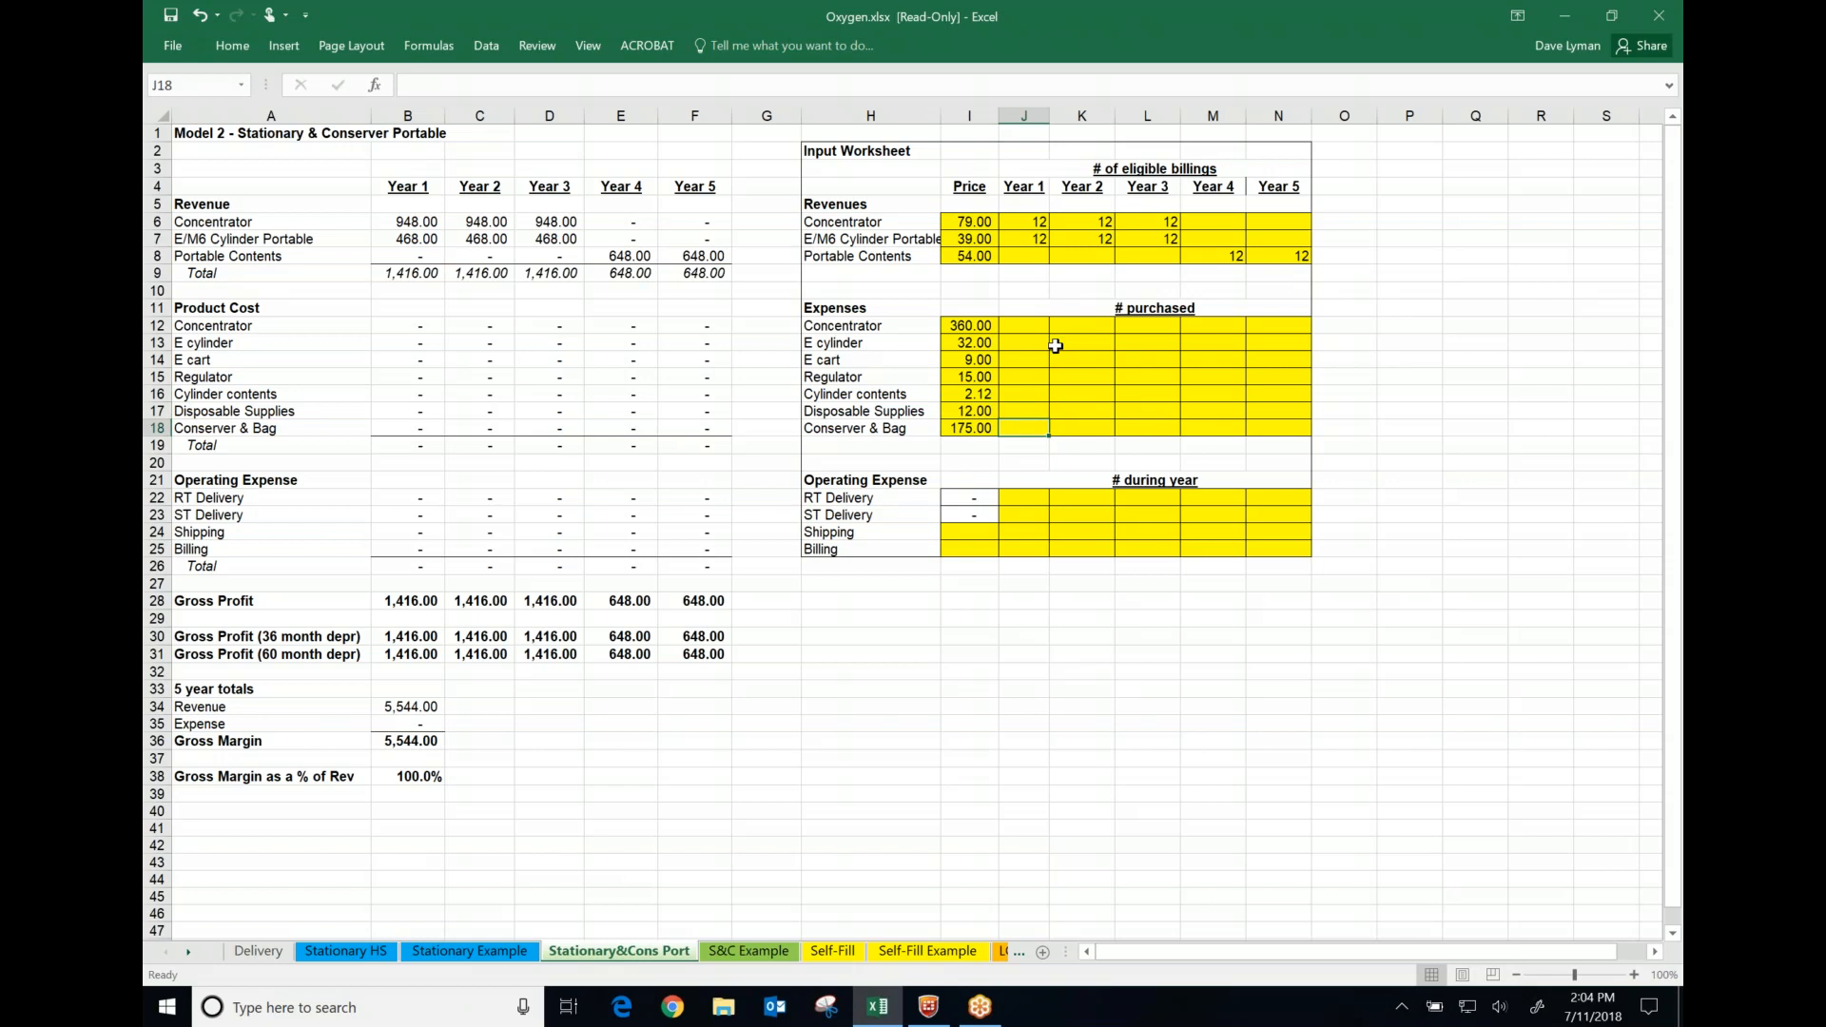
Enter Year 1 purchase quantities of 1 for Concentrator, 12 for E cylinder, 1 for E cart and 1 for Regulator
left_click(1033, 327)
type("1")
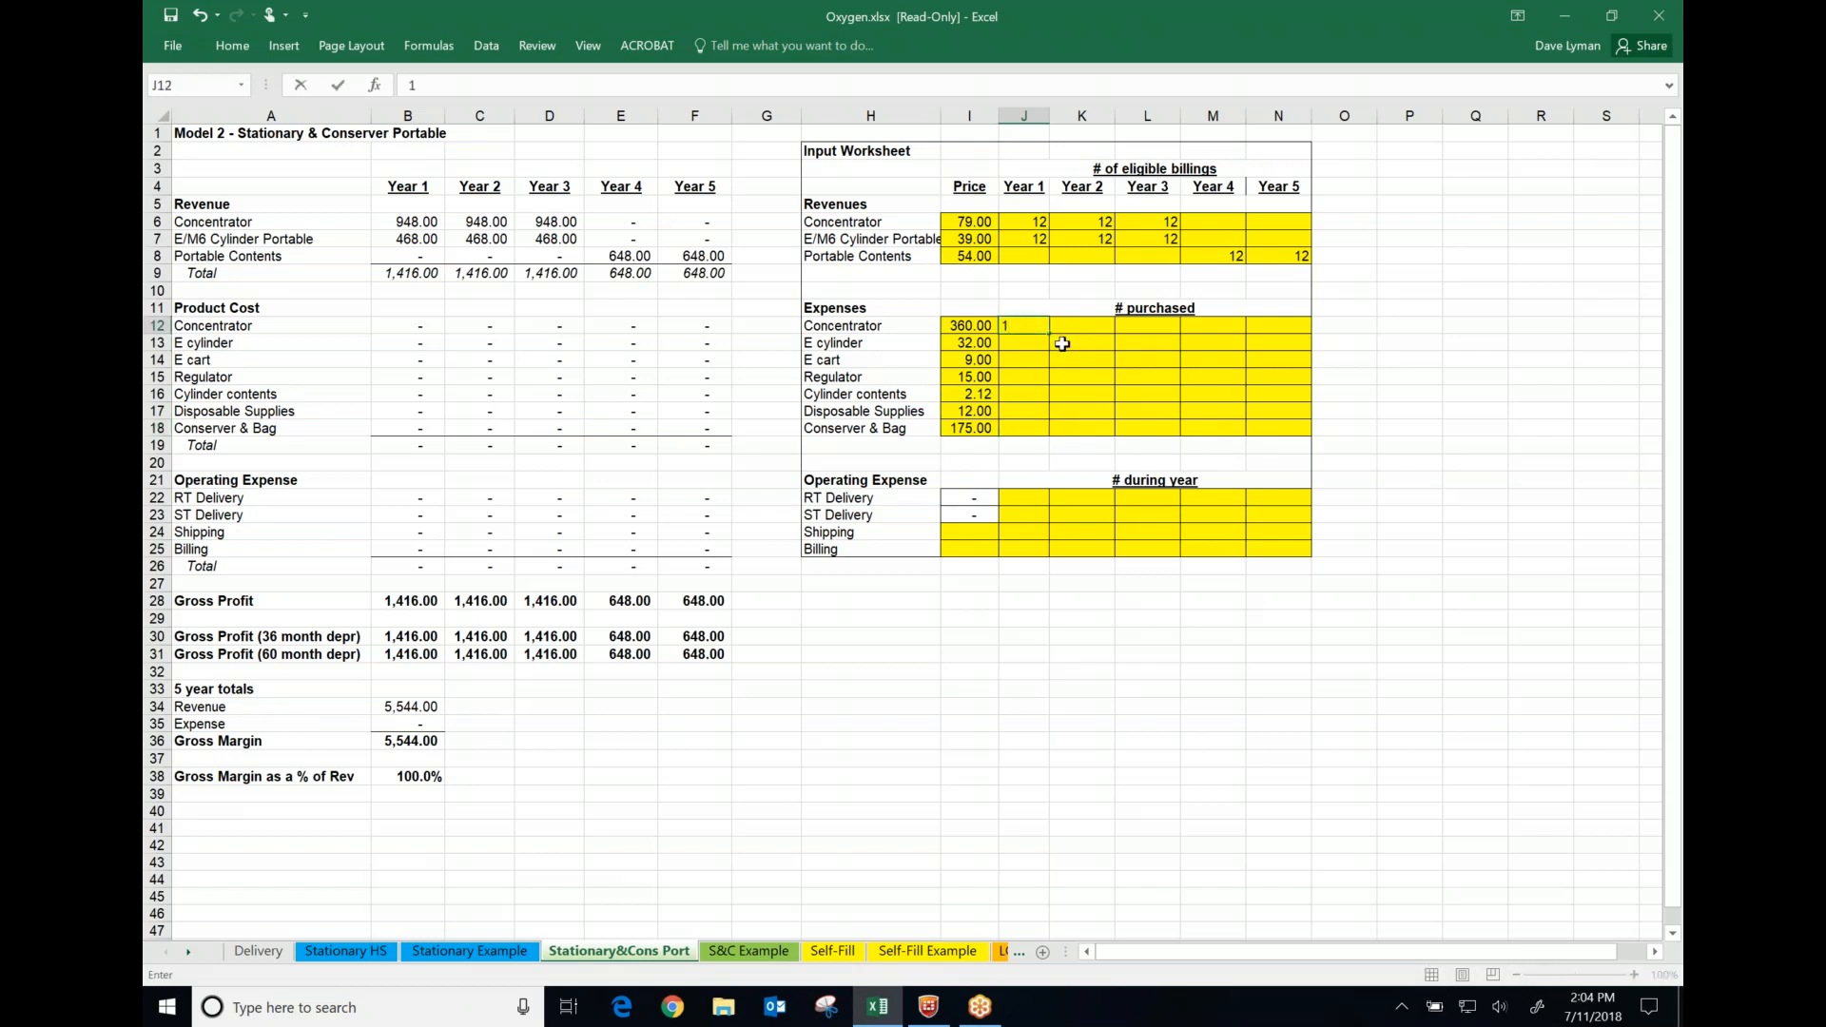
key("Return")
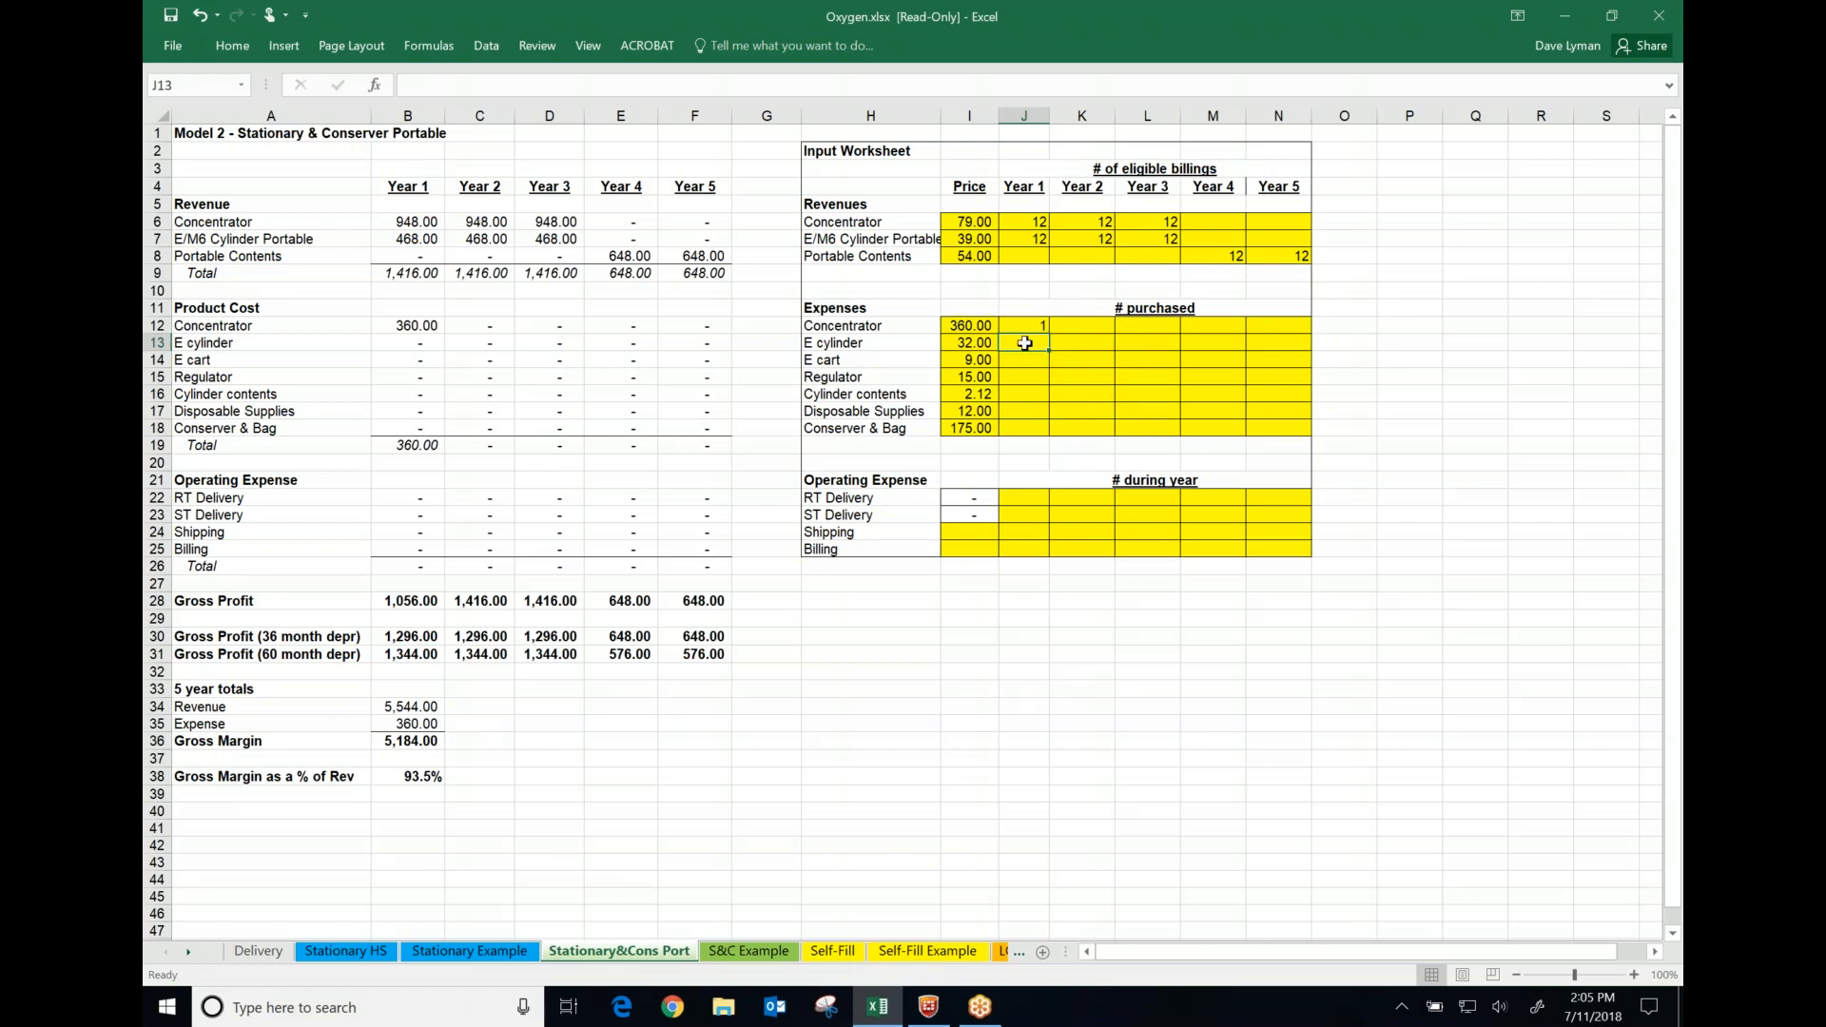
type("12")
key("Return")
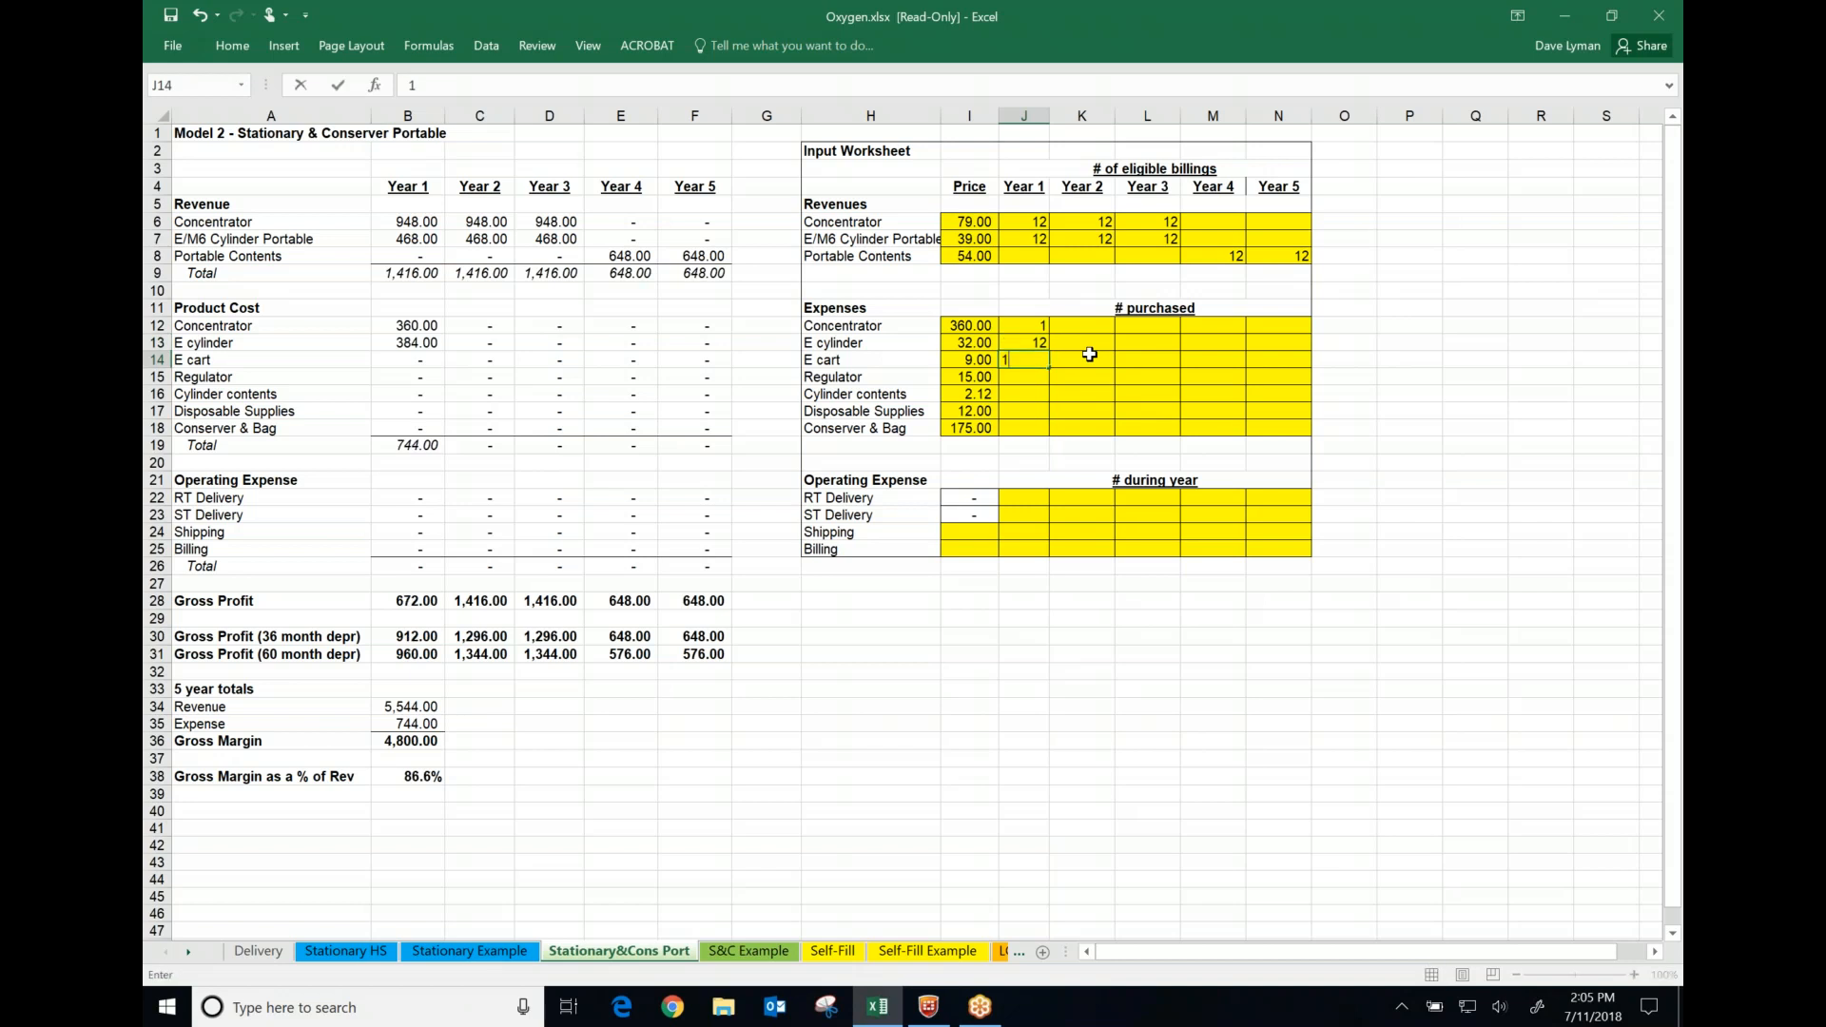
type("1")
key("Return")
type("1")
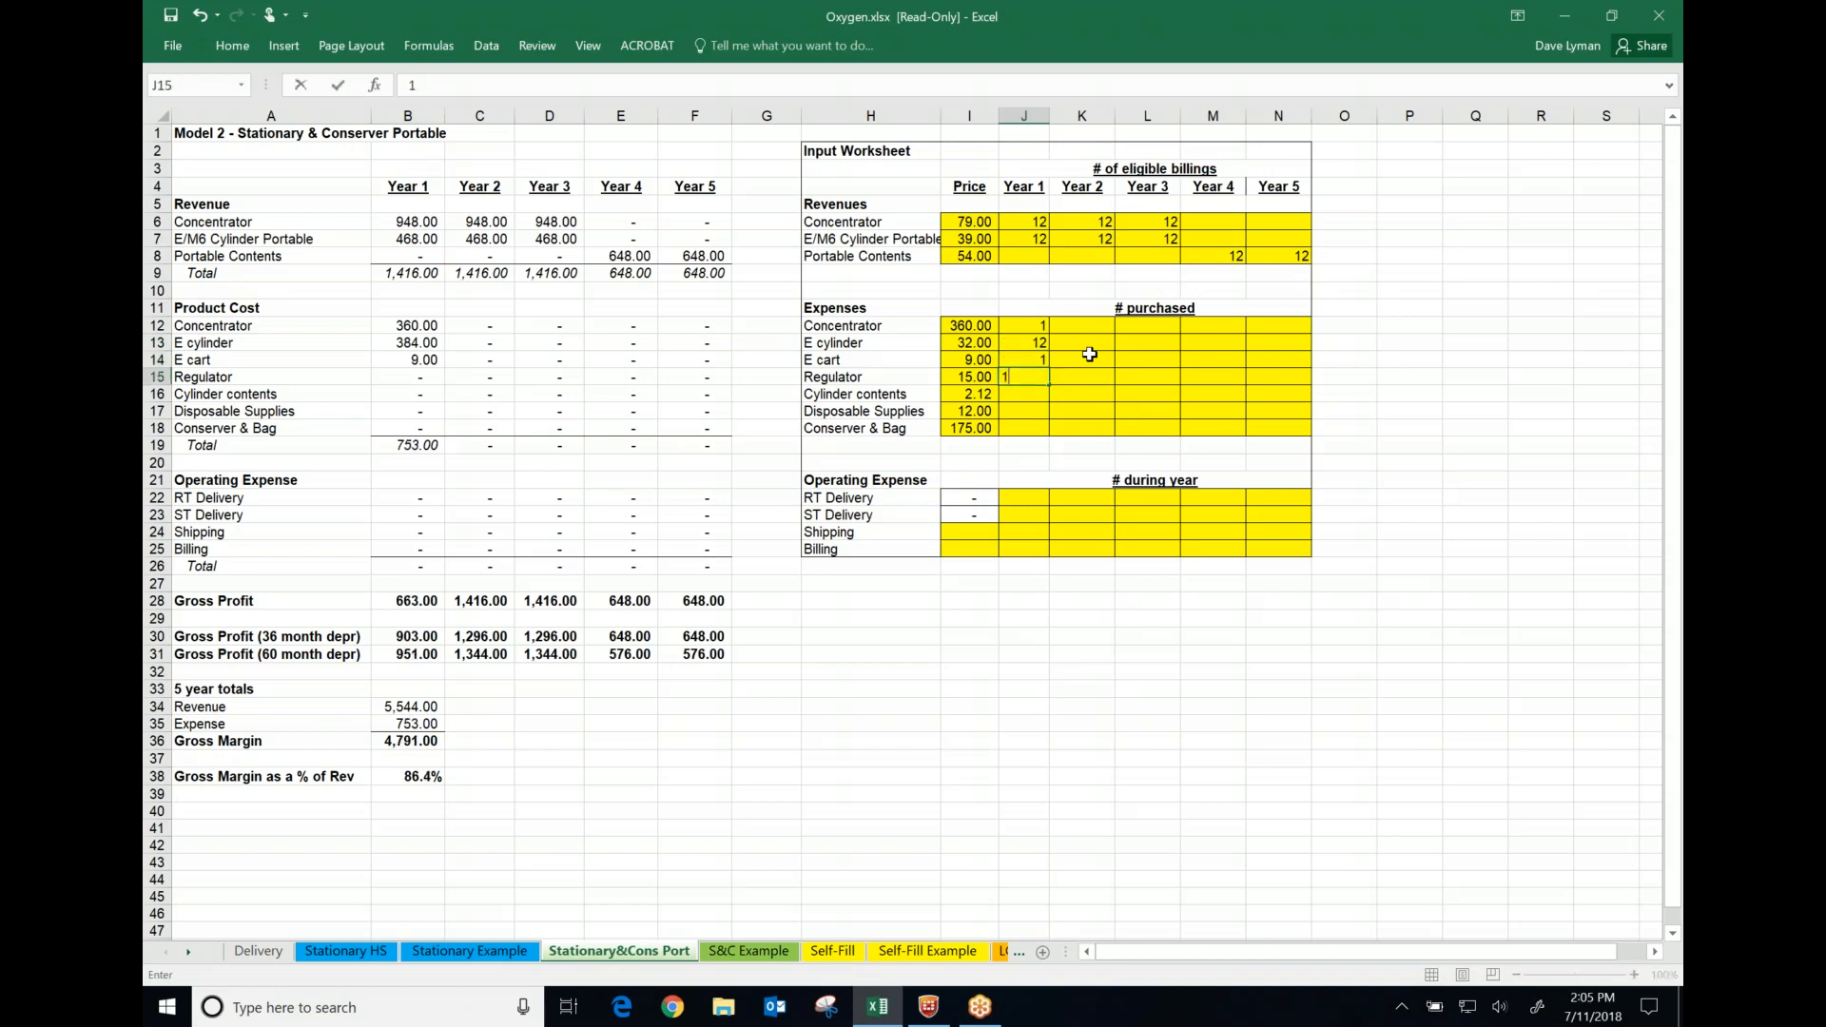
key("Return")
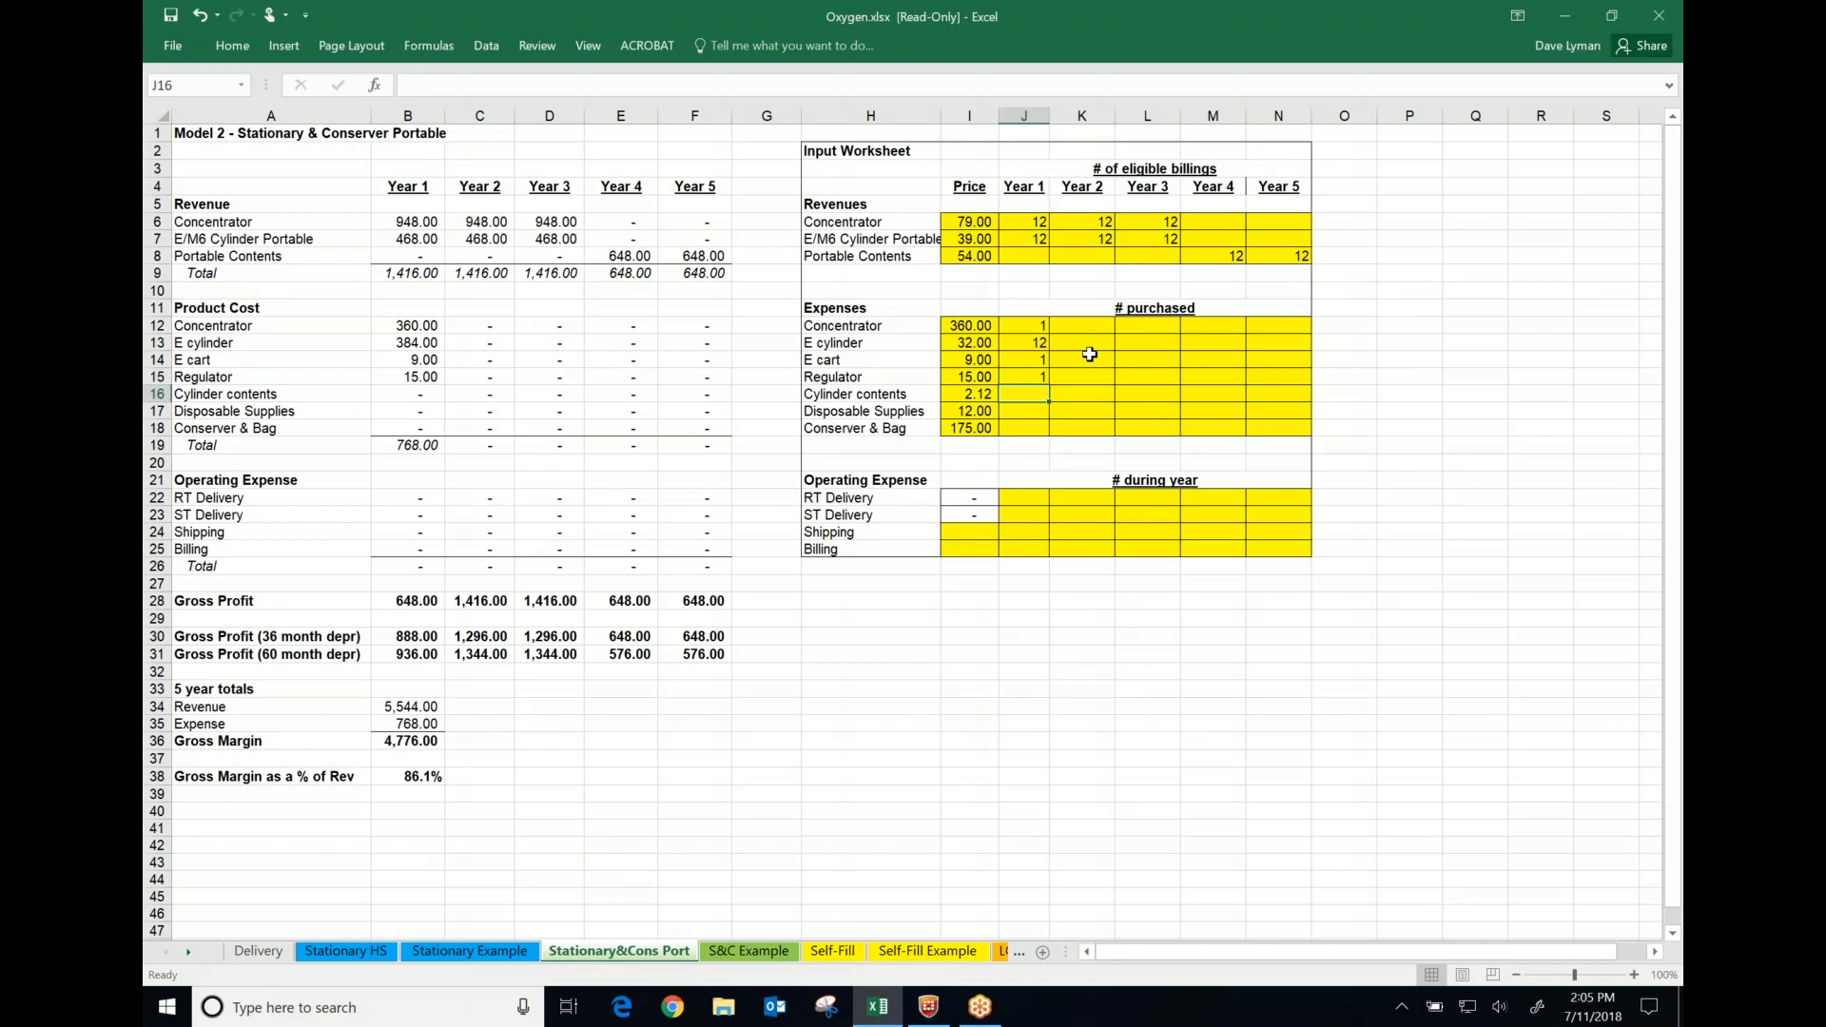
Enter 3 Disposable Supplies purchased in each of Years 1 through 5
key("Return")
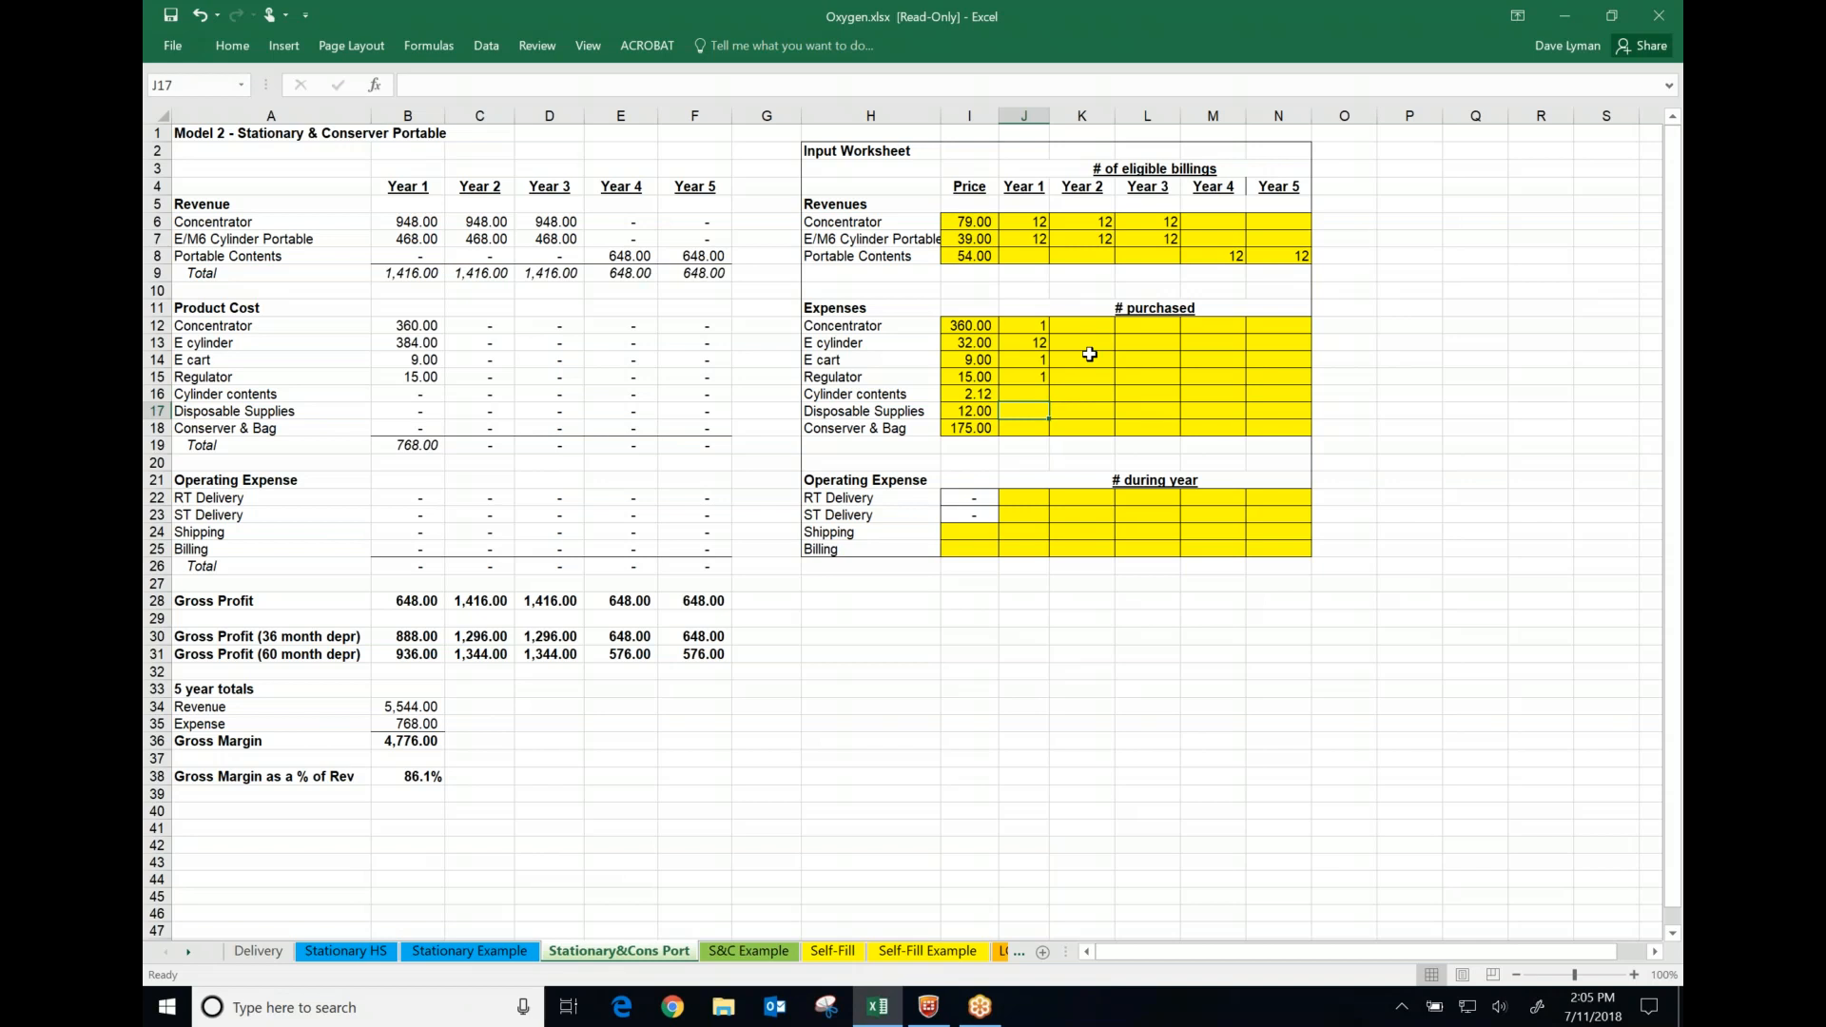
type("3")
key("Tab")
type("3")
key("Tab")
type("3")
key("Tab")
type("3")
key("Tab")
type("3")
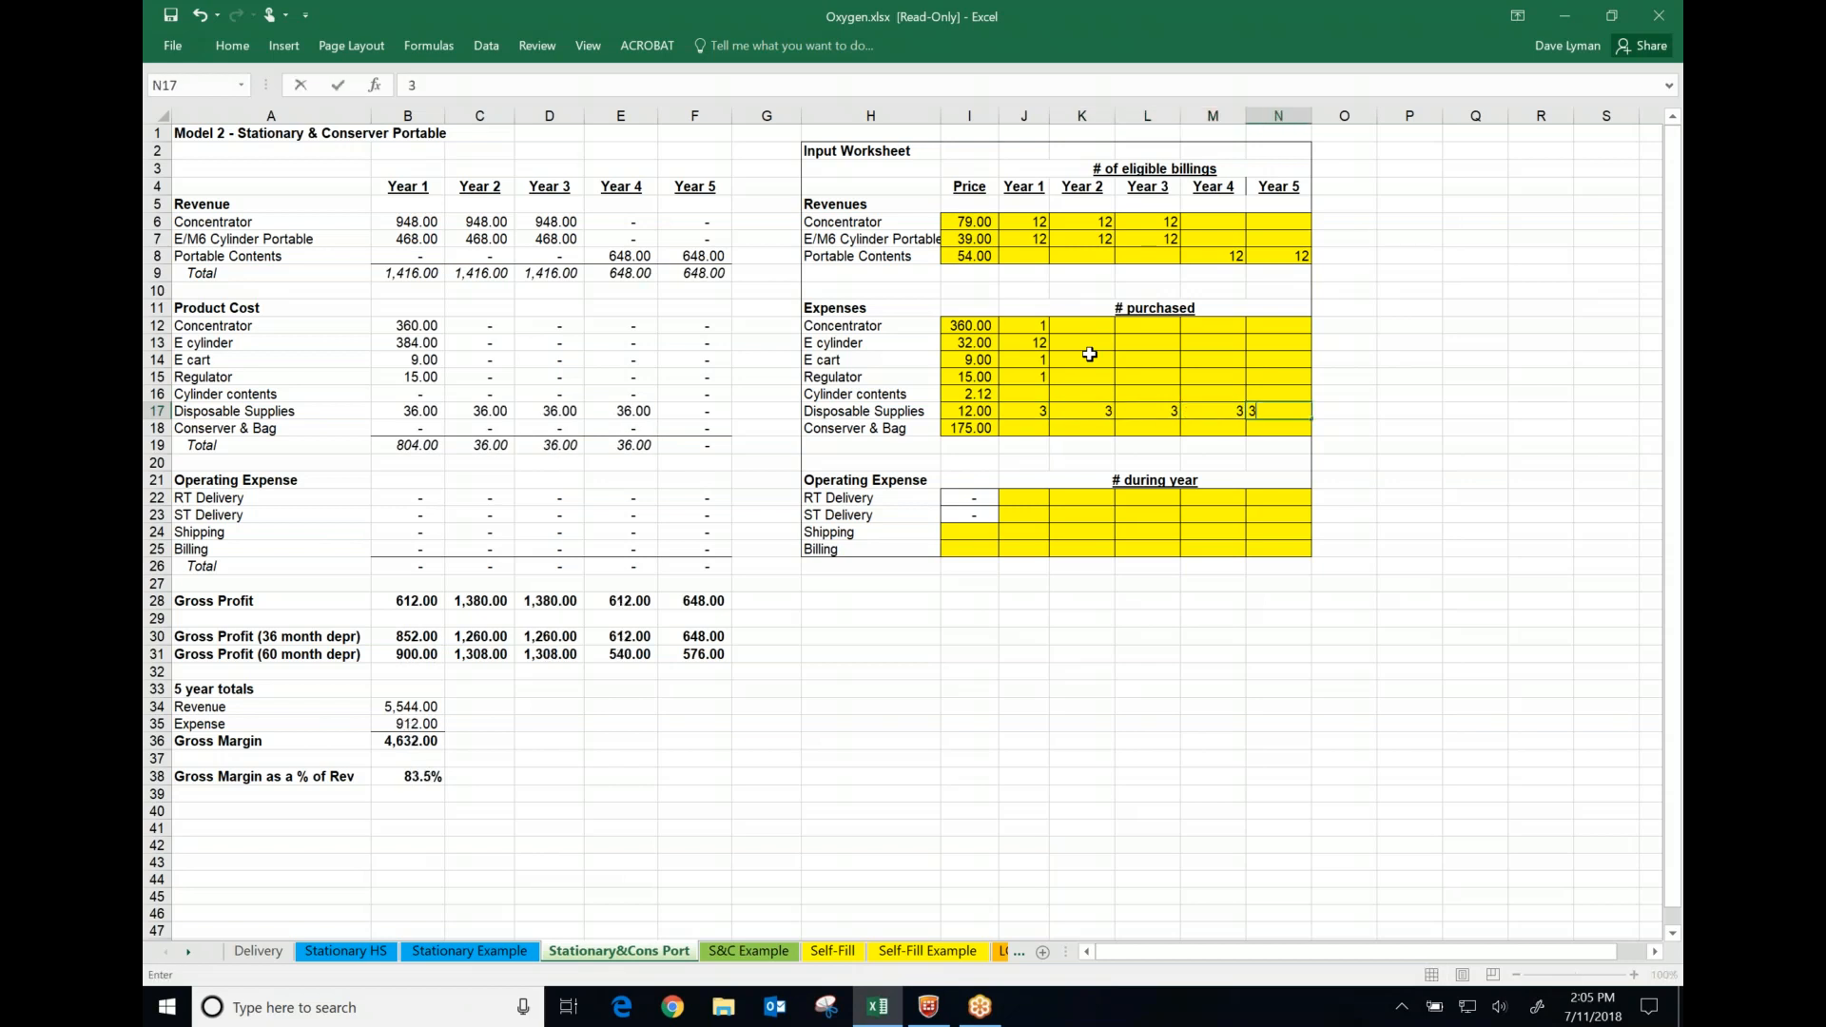
key("Return")
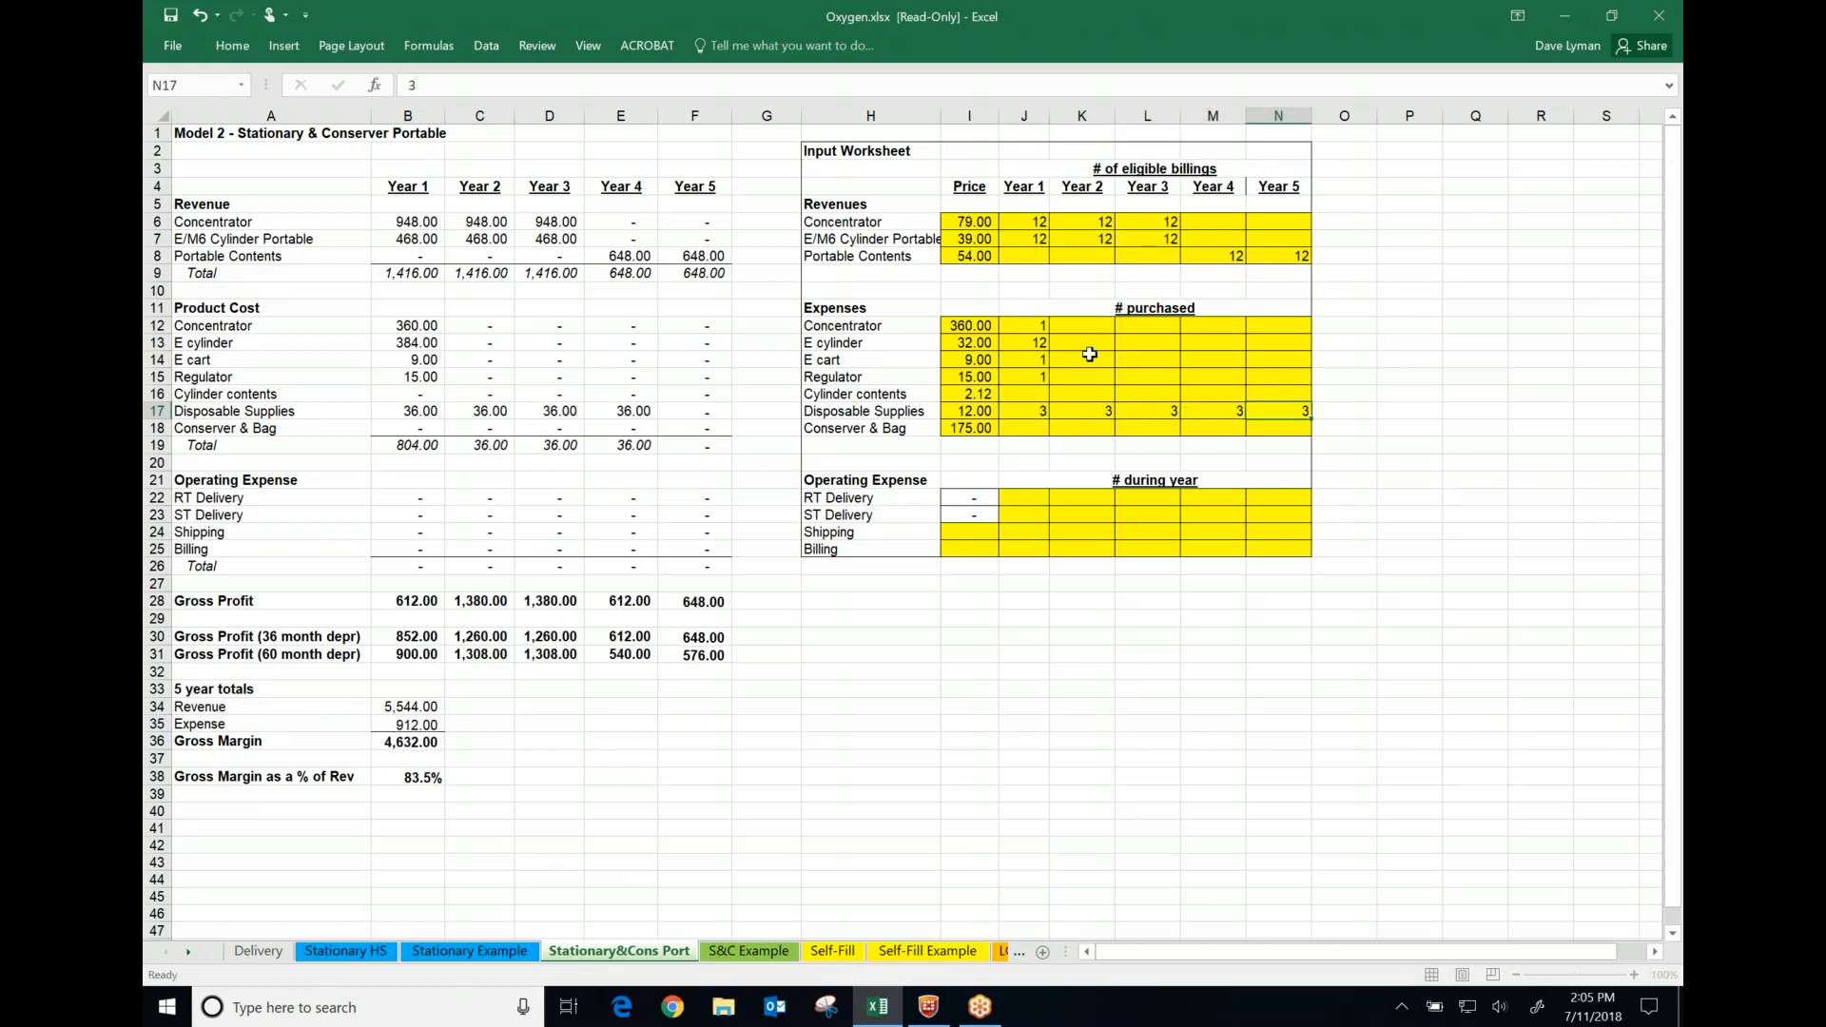
Enter 1 Conserver & Bag purchased in Year 1
key("Left")
key("Left")
key("Left")
key("Left")
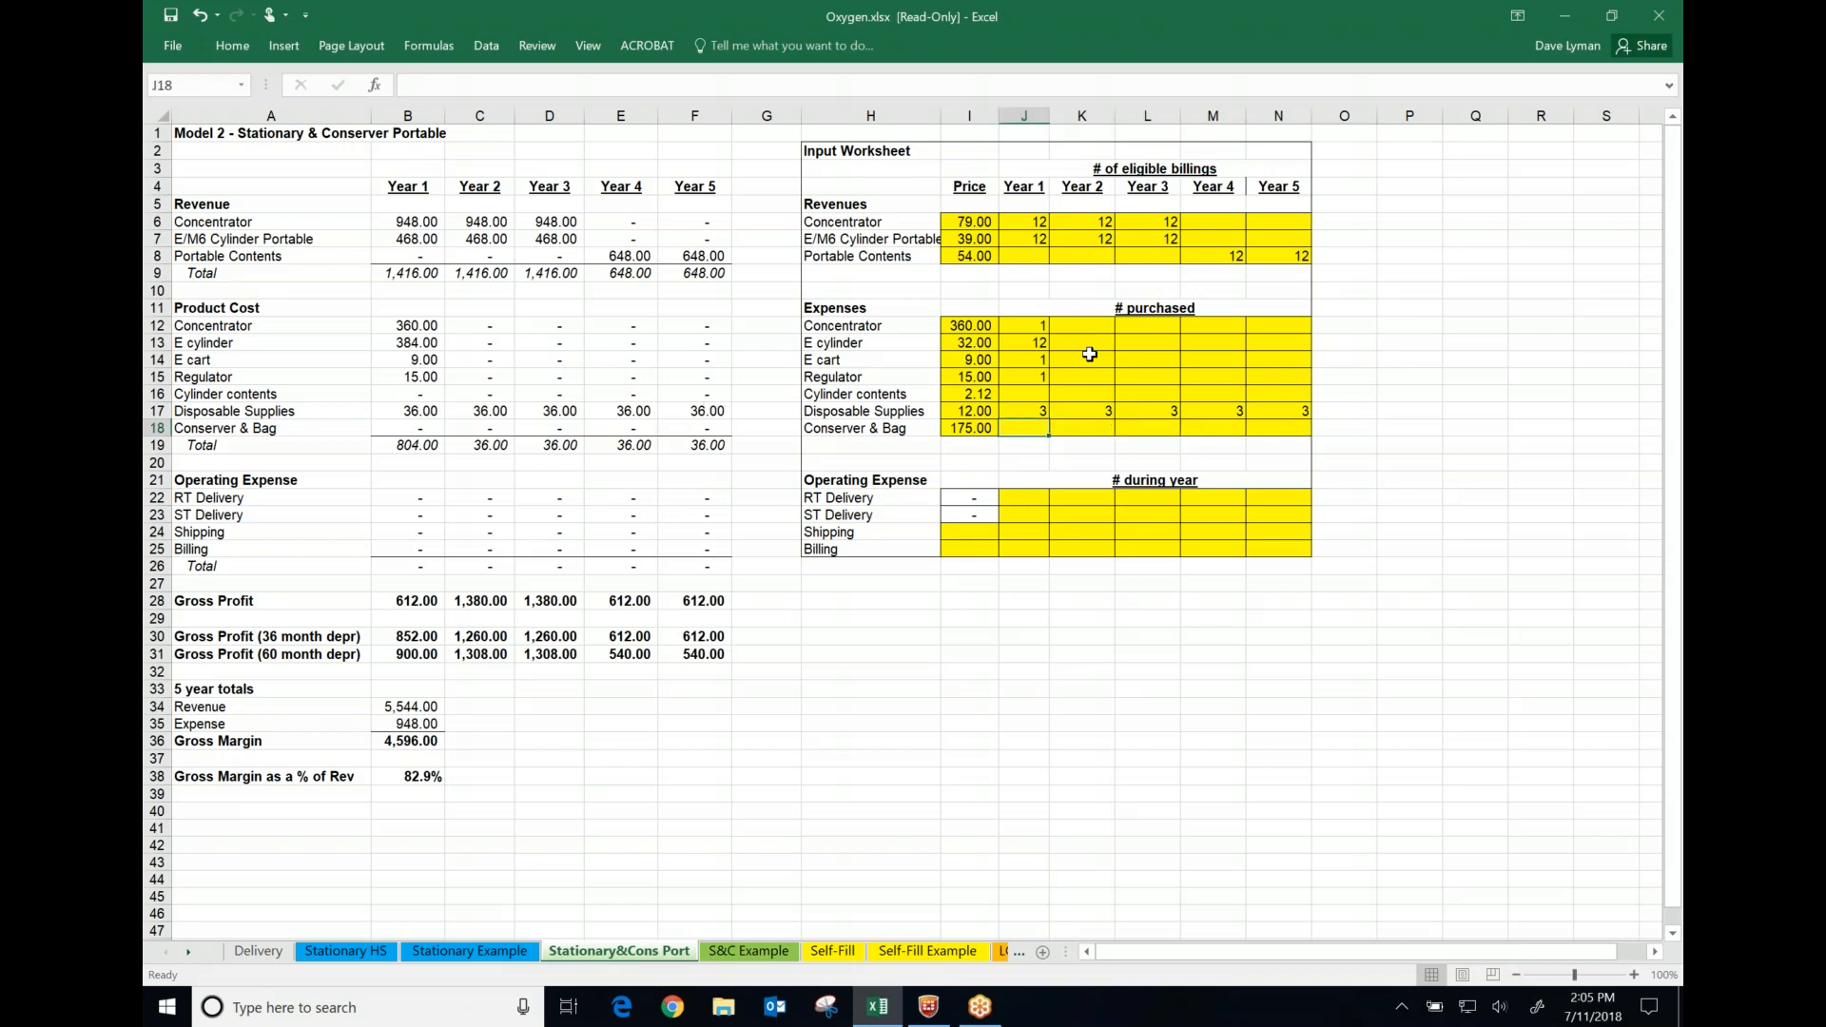
type("1")
Enter 1 RT Delivery during Year 1 in the operating expense inputs
left_click(1029, 503)
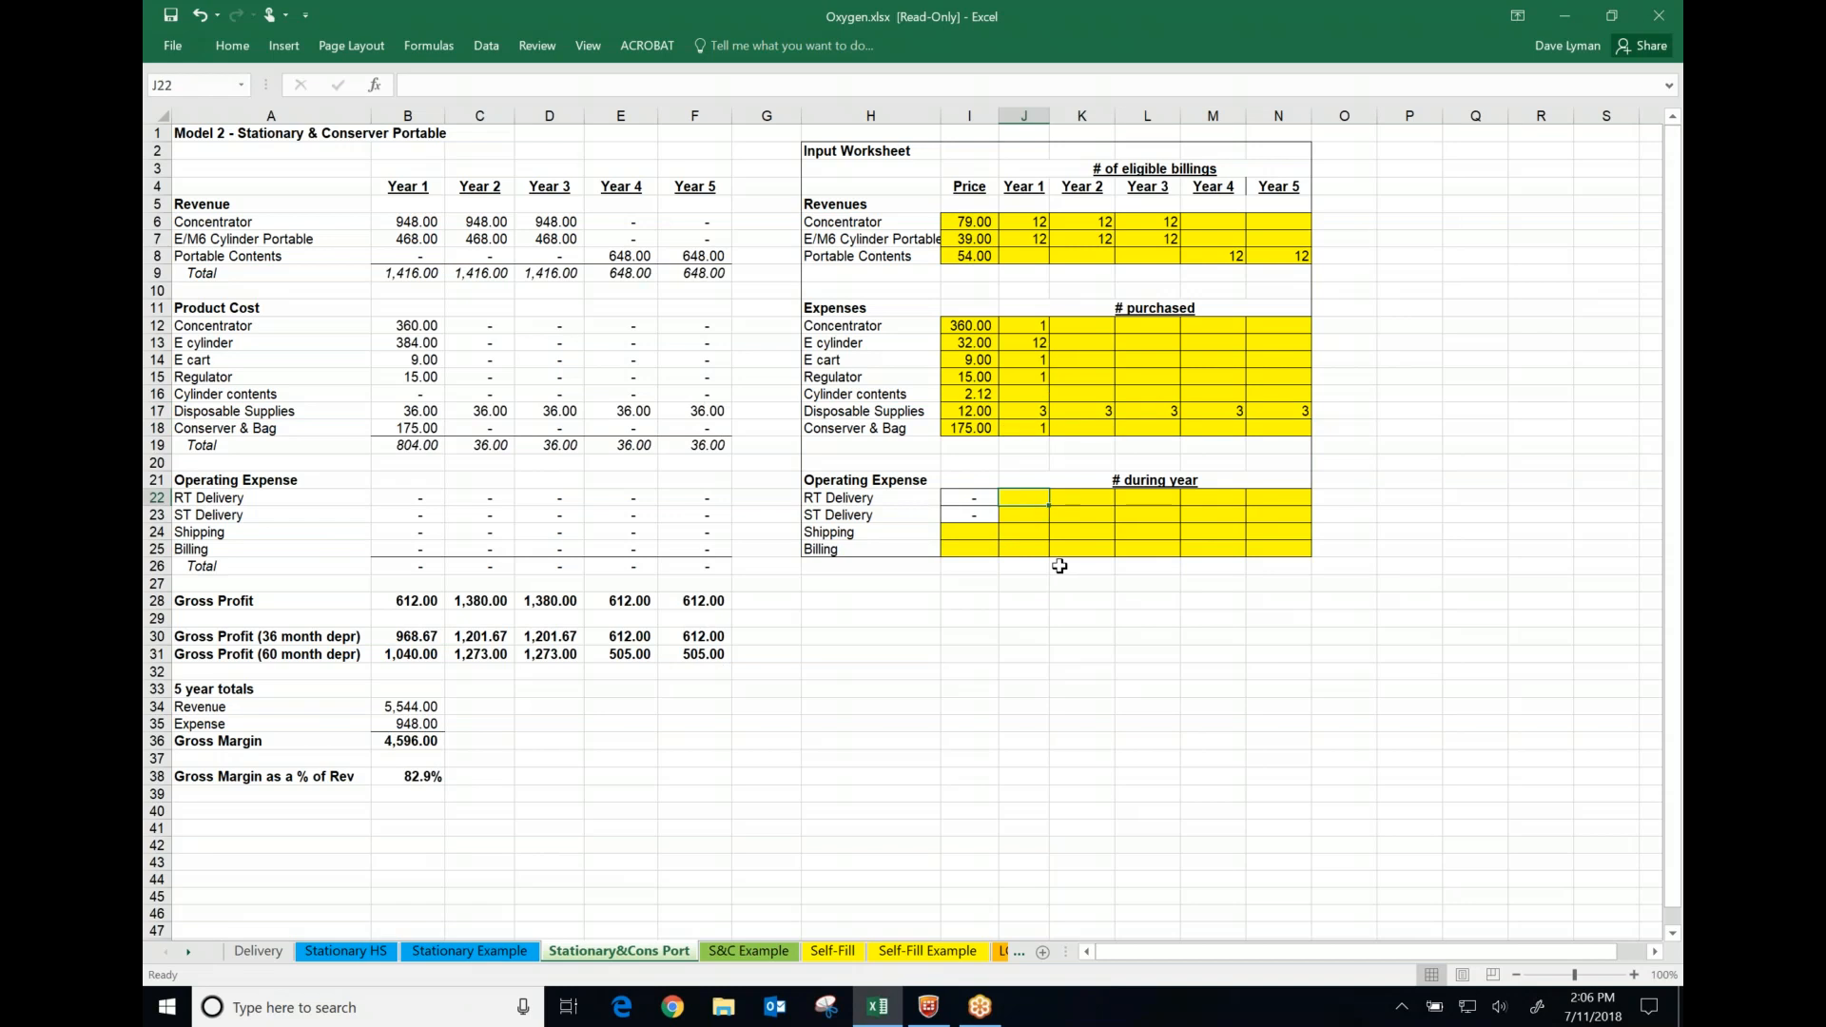
type("1")
key("Tab")
key("Tab")
key("Tab")
key("Tab")
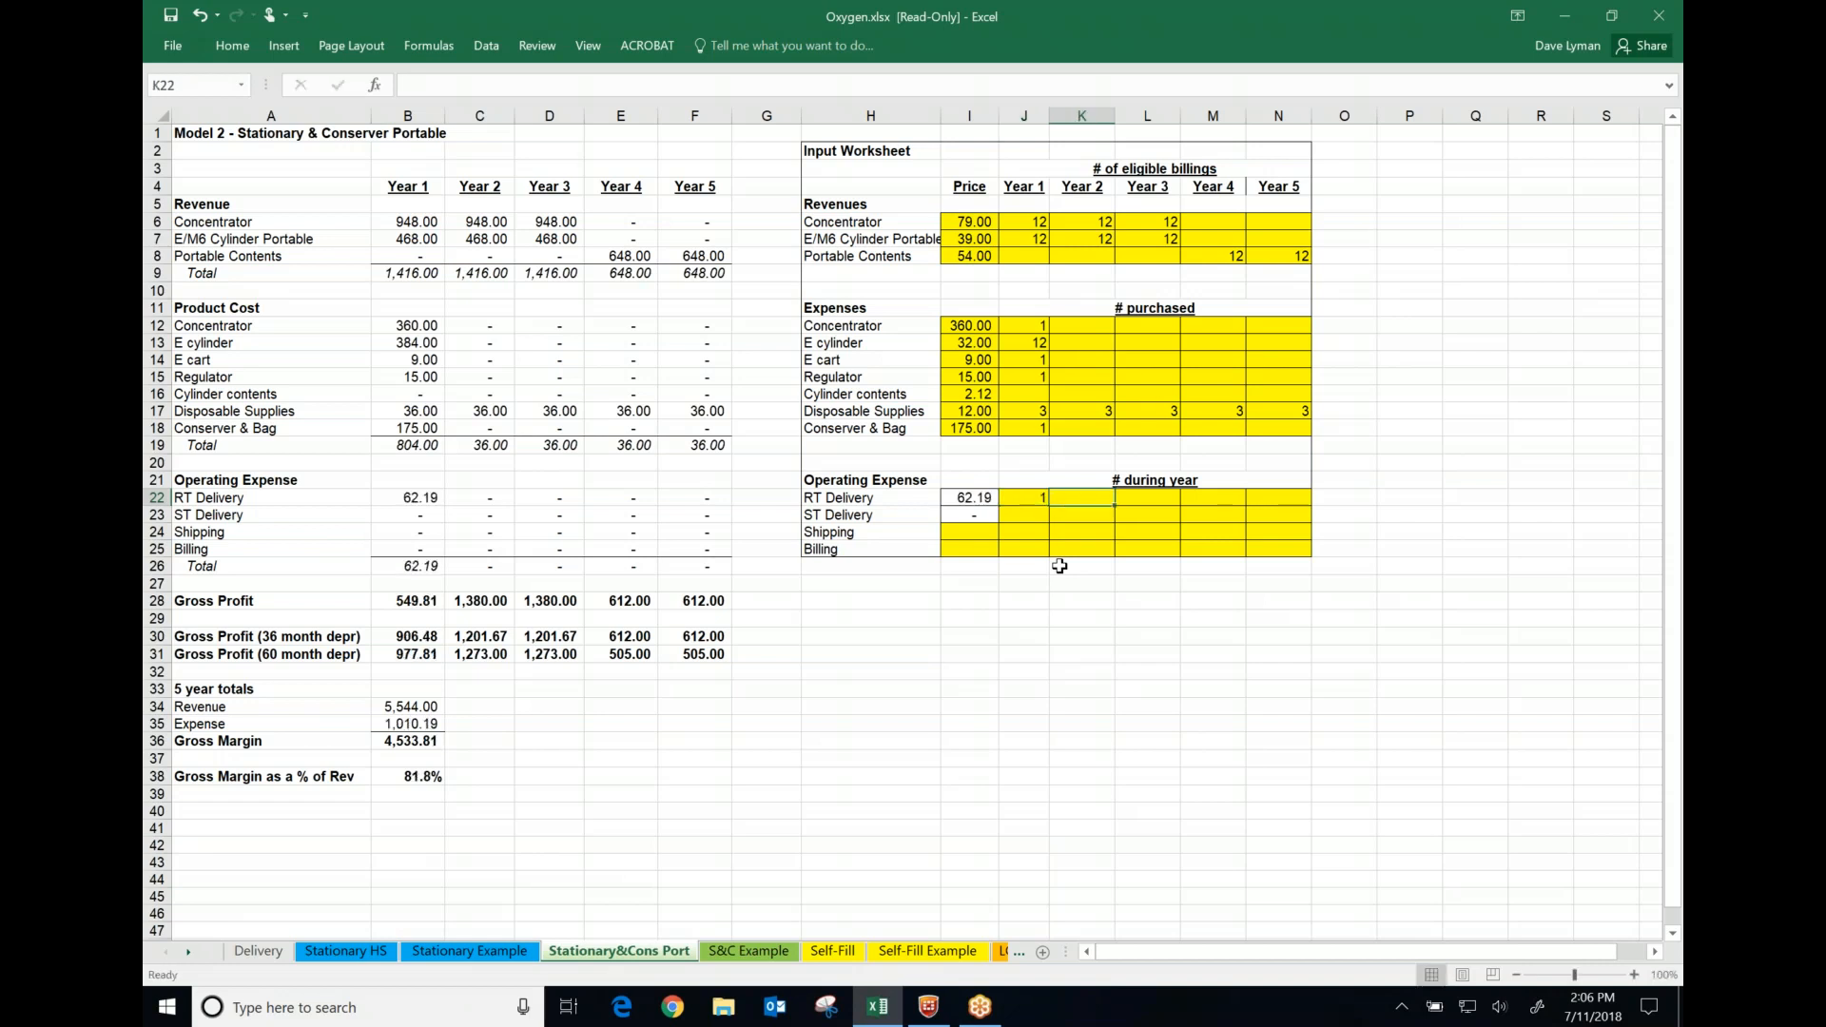
Enter 23 ST Deliveries during Year 1 in the operating expense inputs
key("Down")
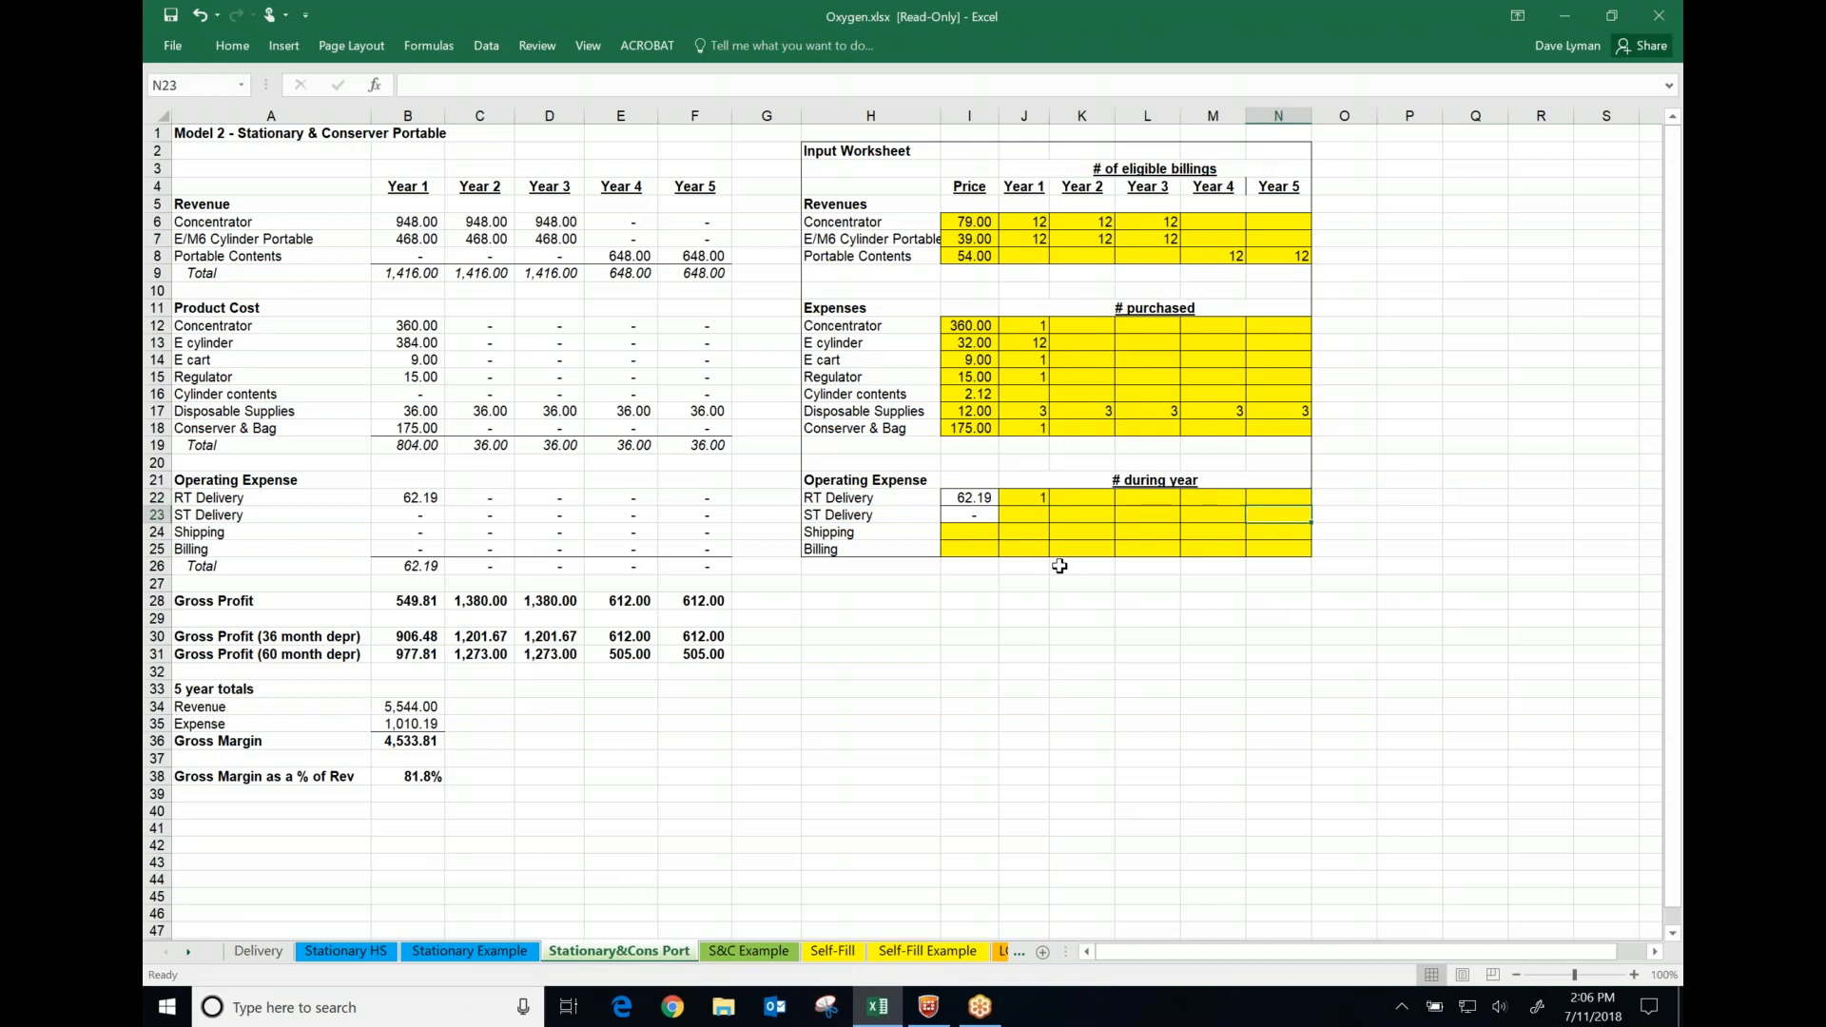
key("Left")
key("Left")
key("Left")
key("Left")
key("Left")
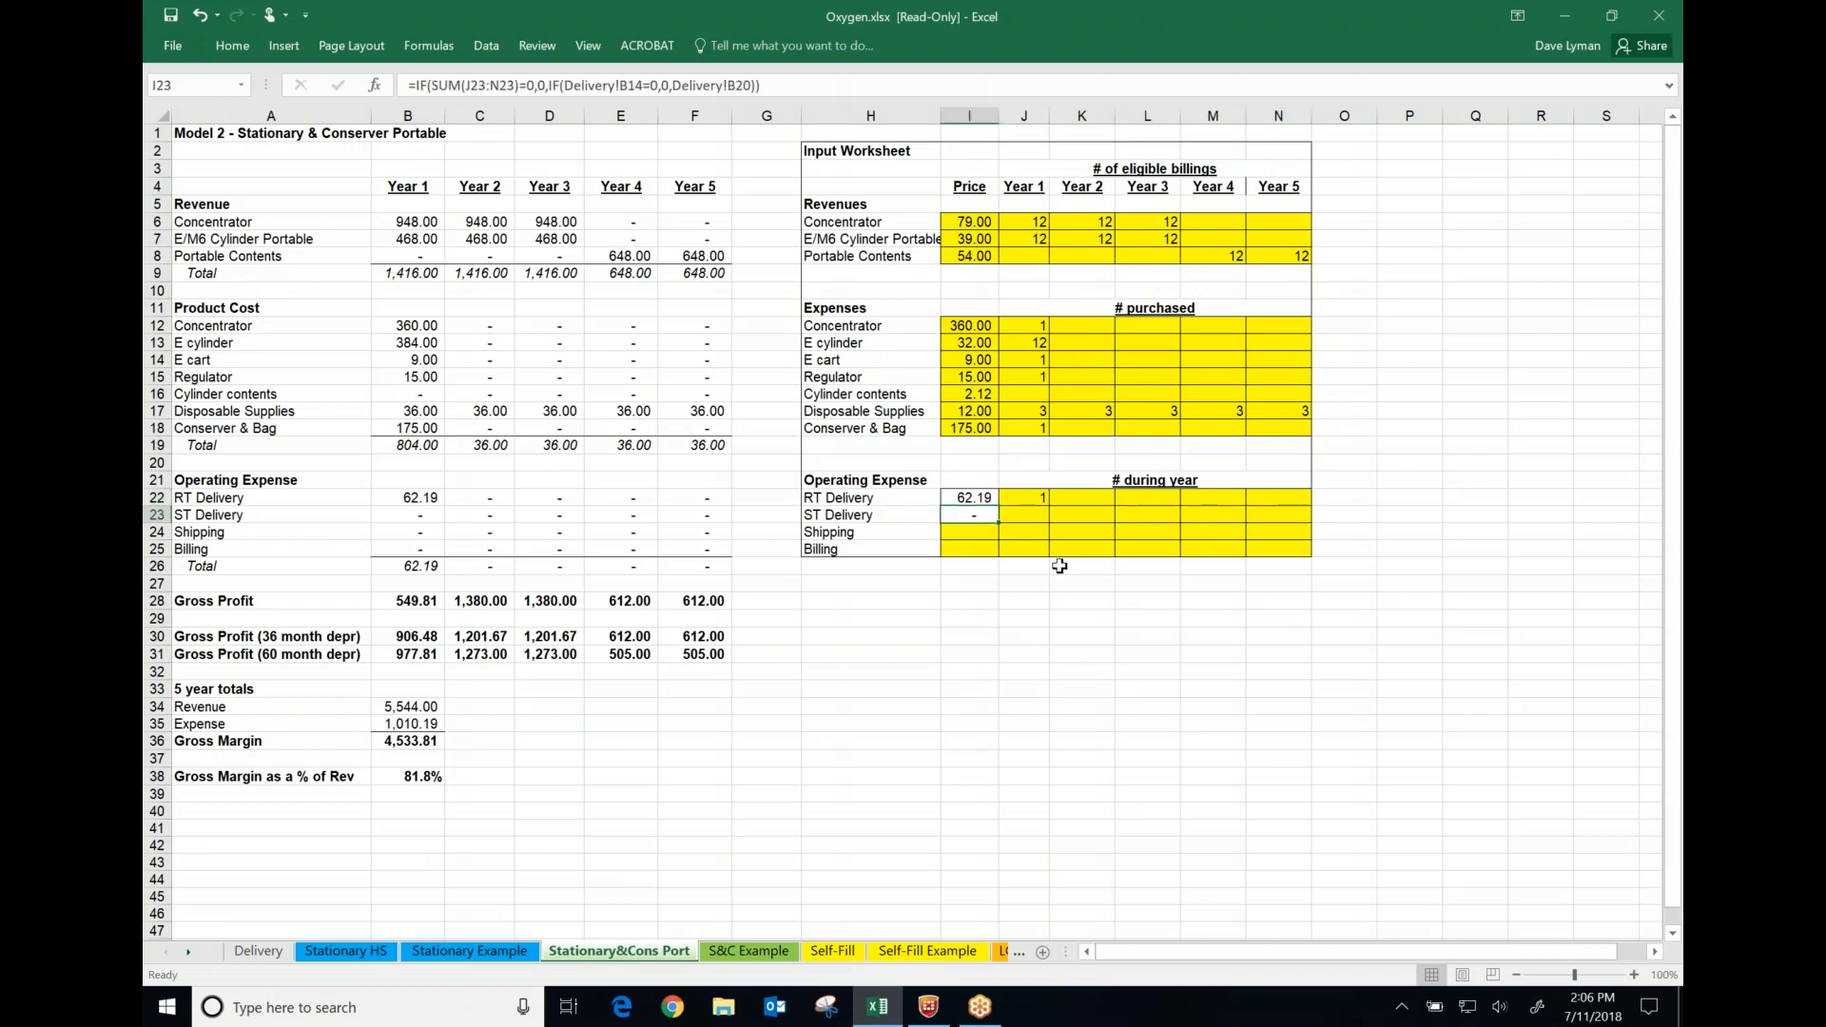
key("Right")
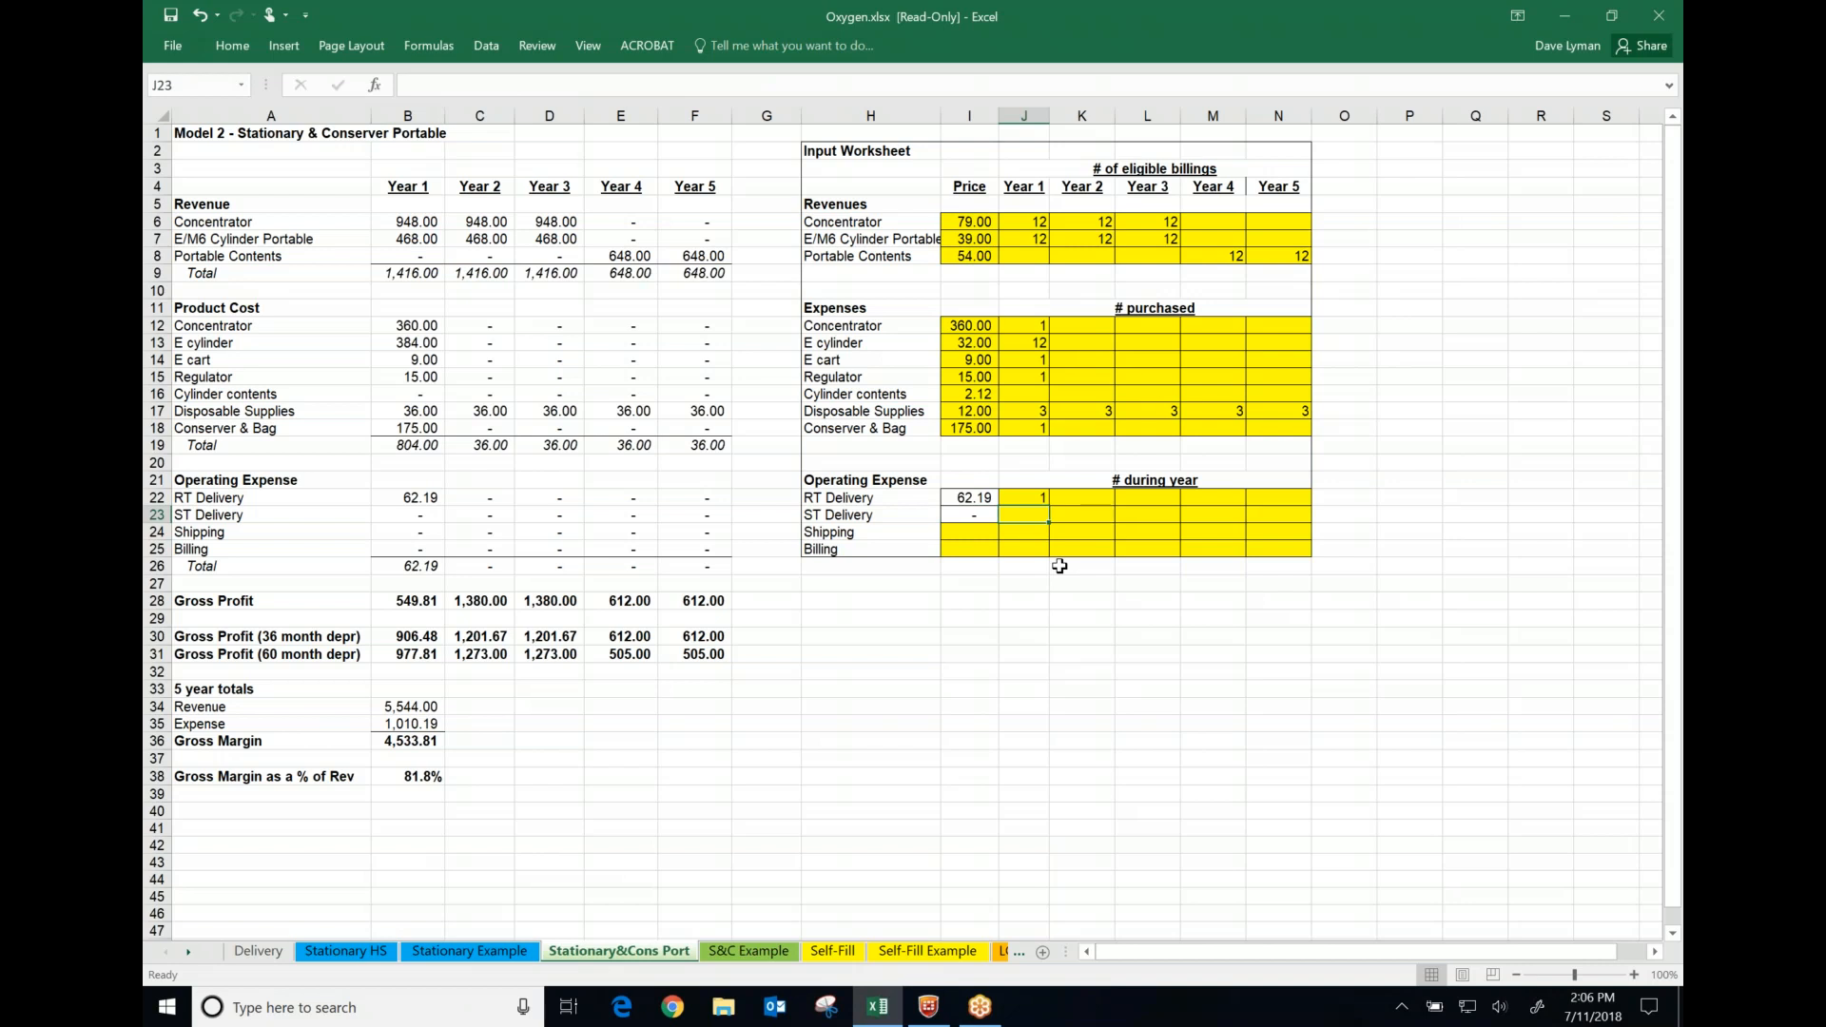
type("23")
key("Return")
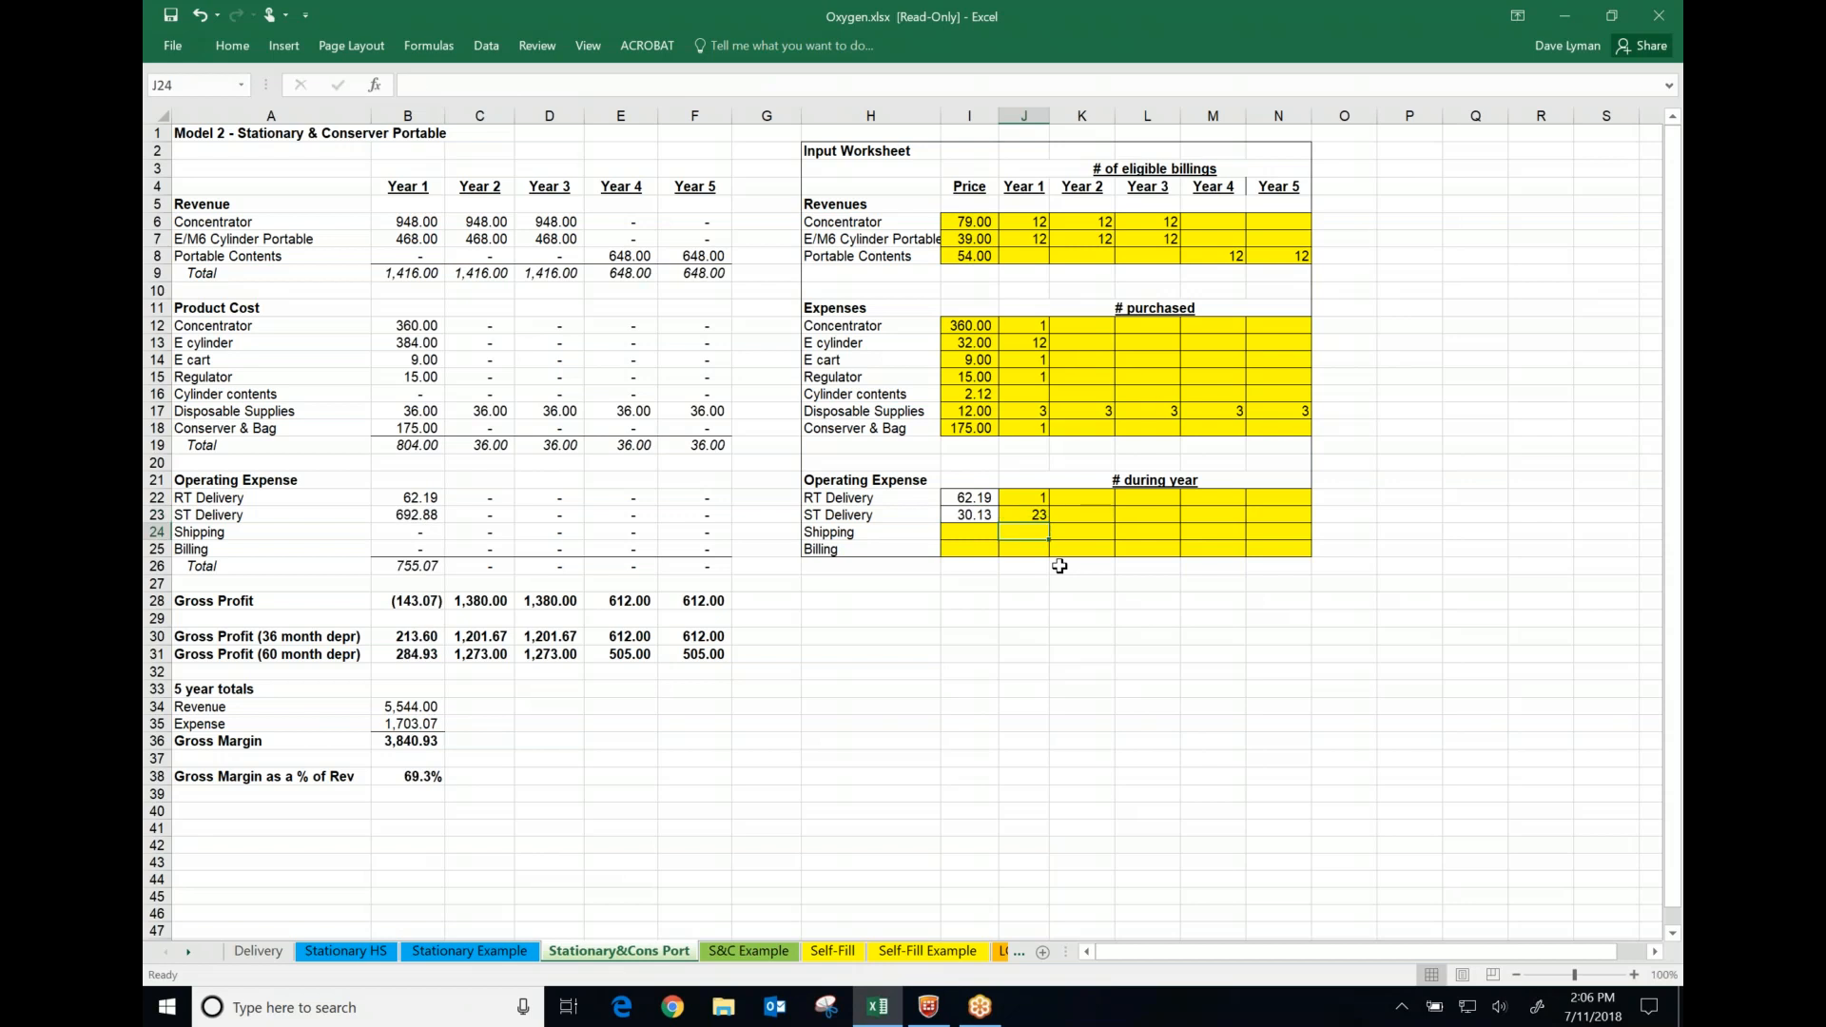
Enter an operating expense price of 5 for both Shipping and Billing
key("Left")
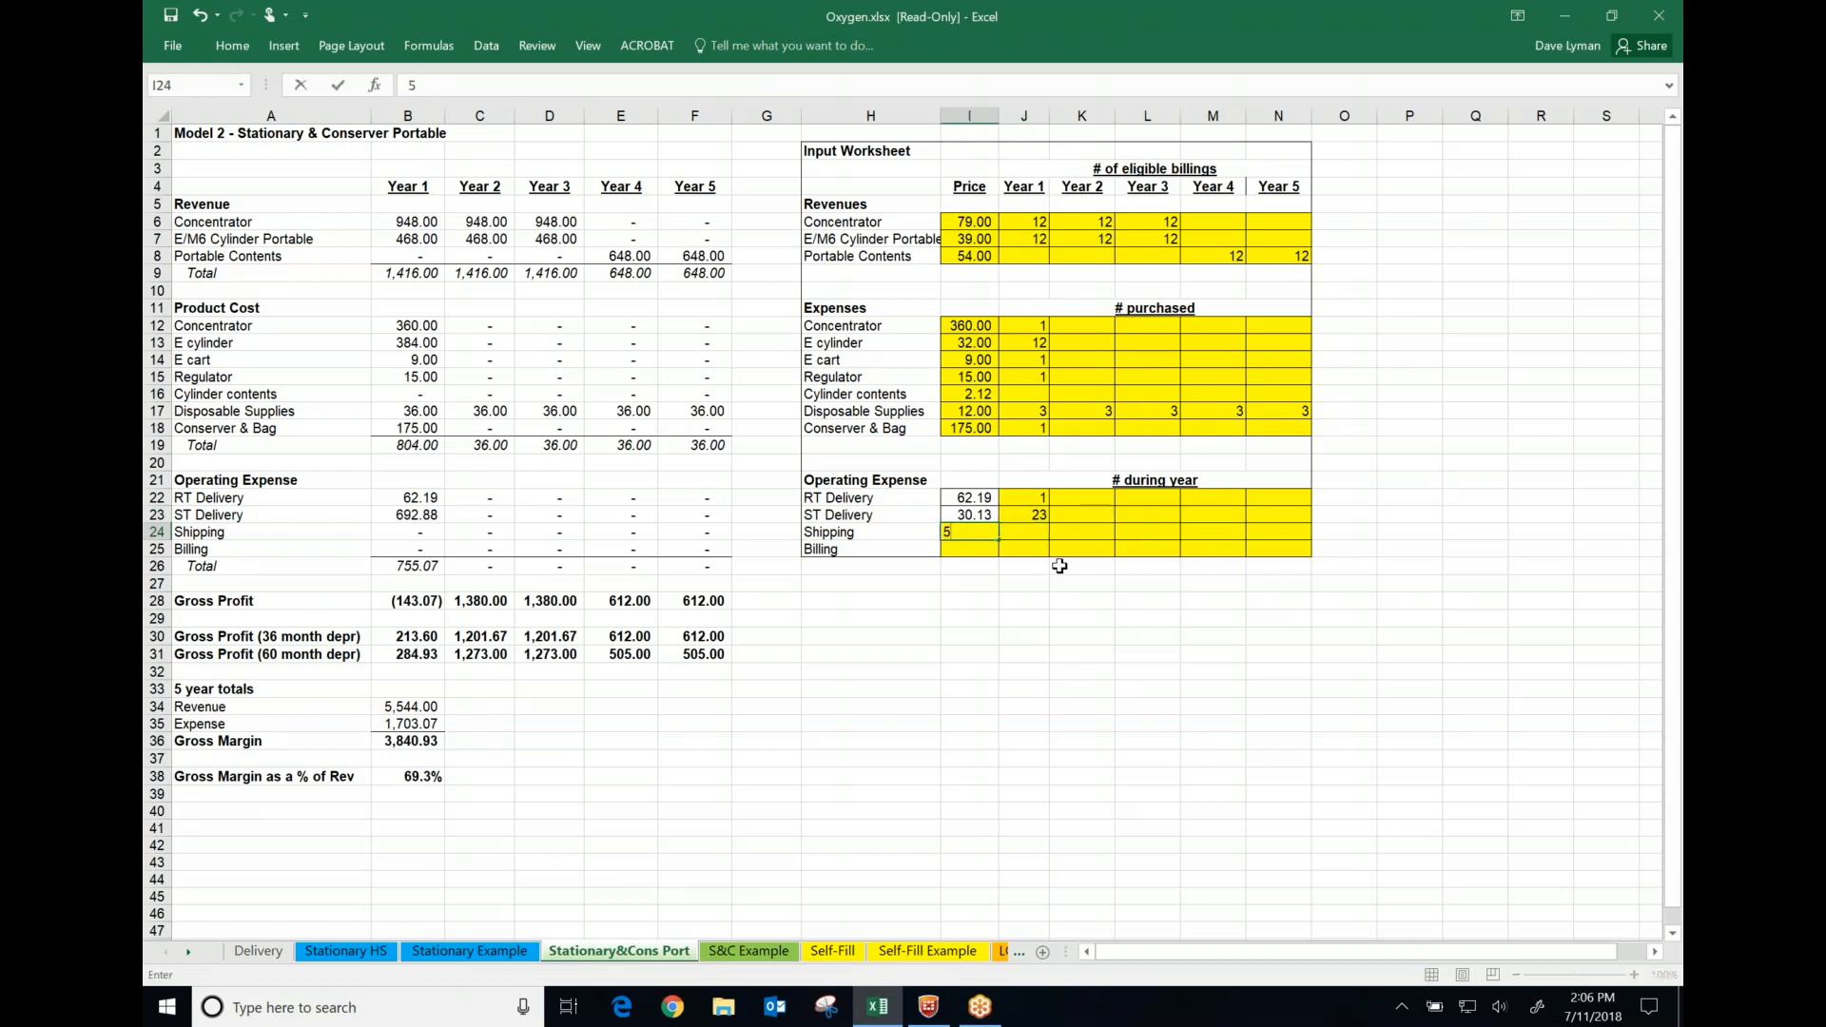
type("500")
key("BackSpace")
key("BackSpace")
key("Return")
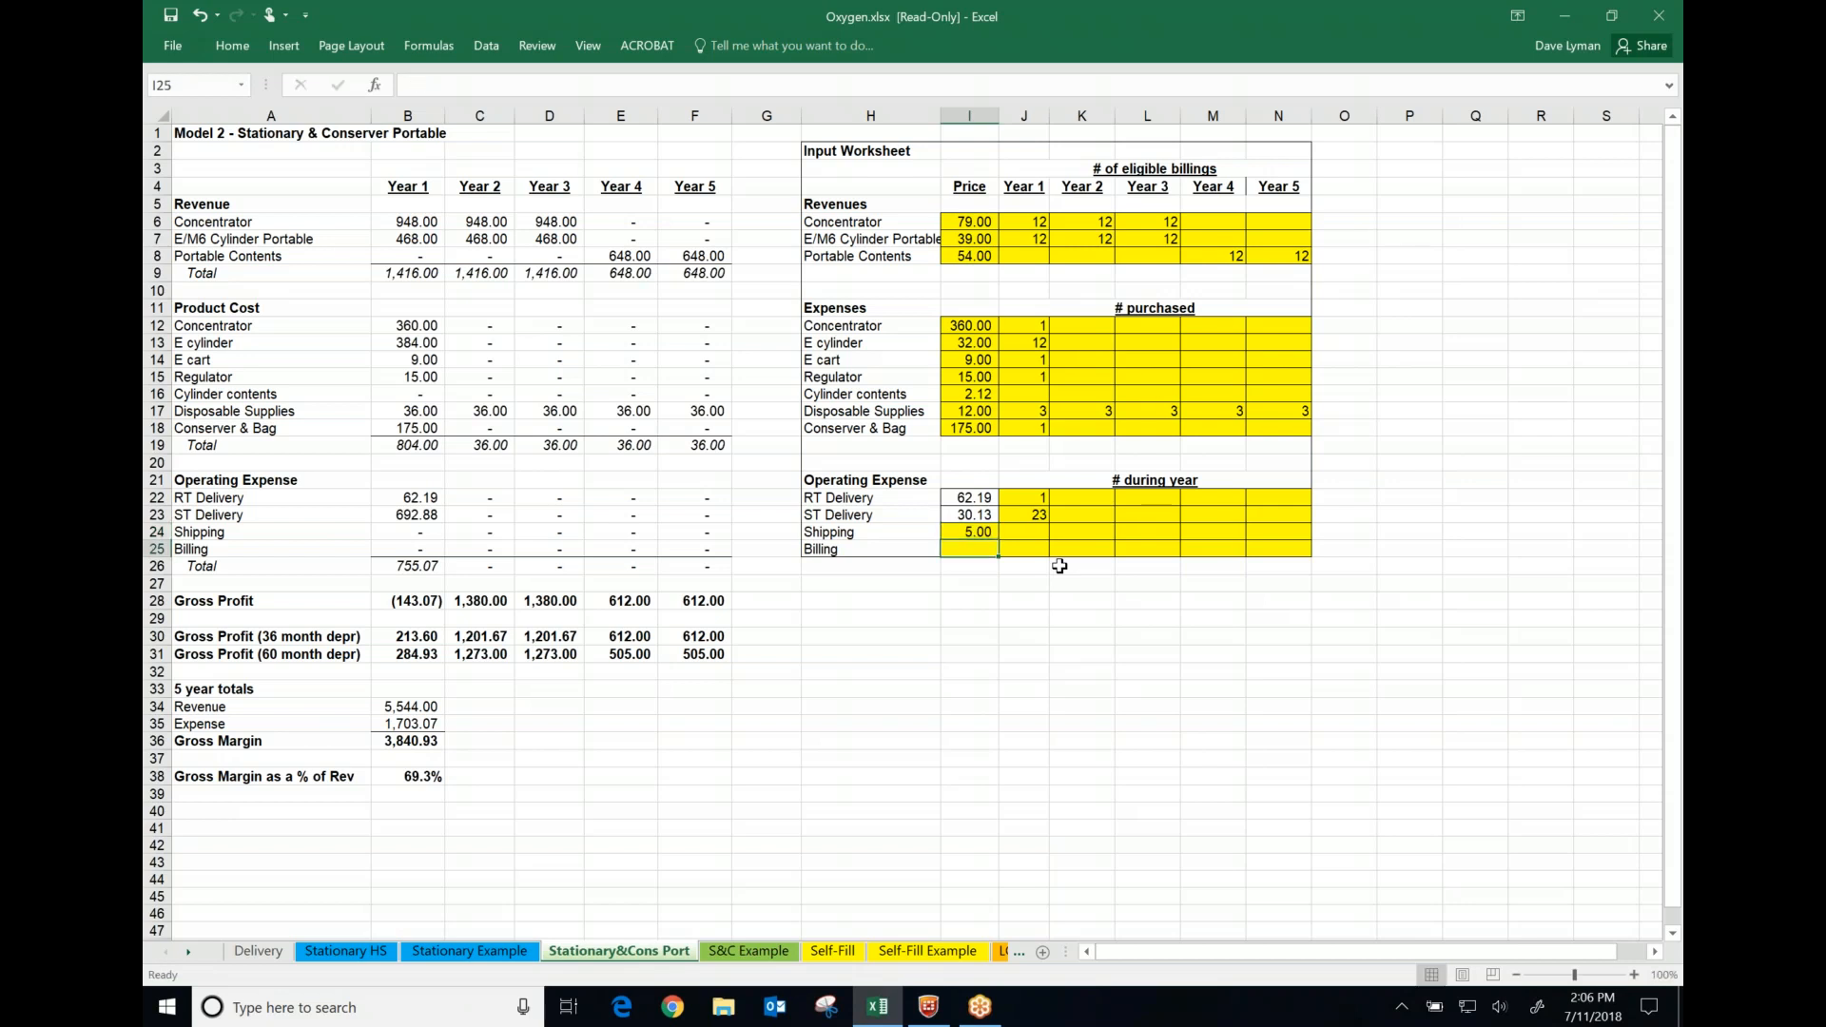
type("5")
key("Tab")
key("Up")
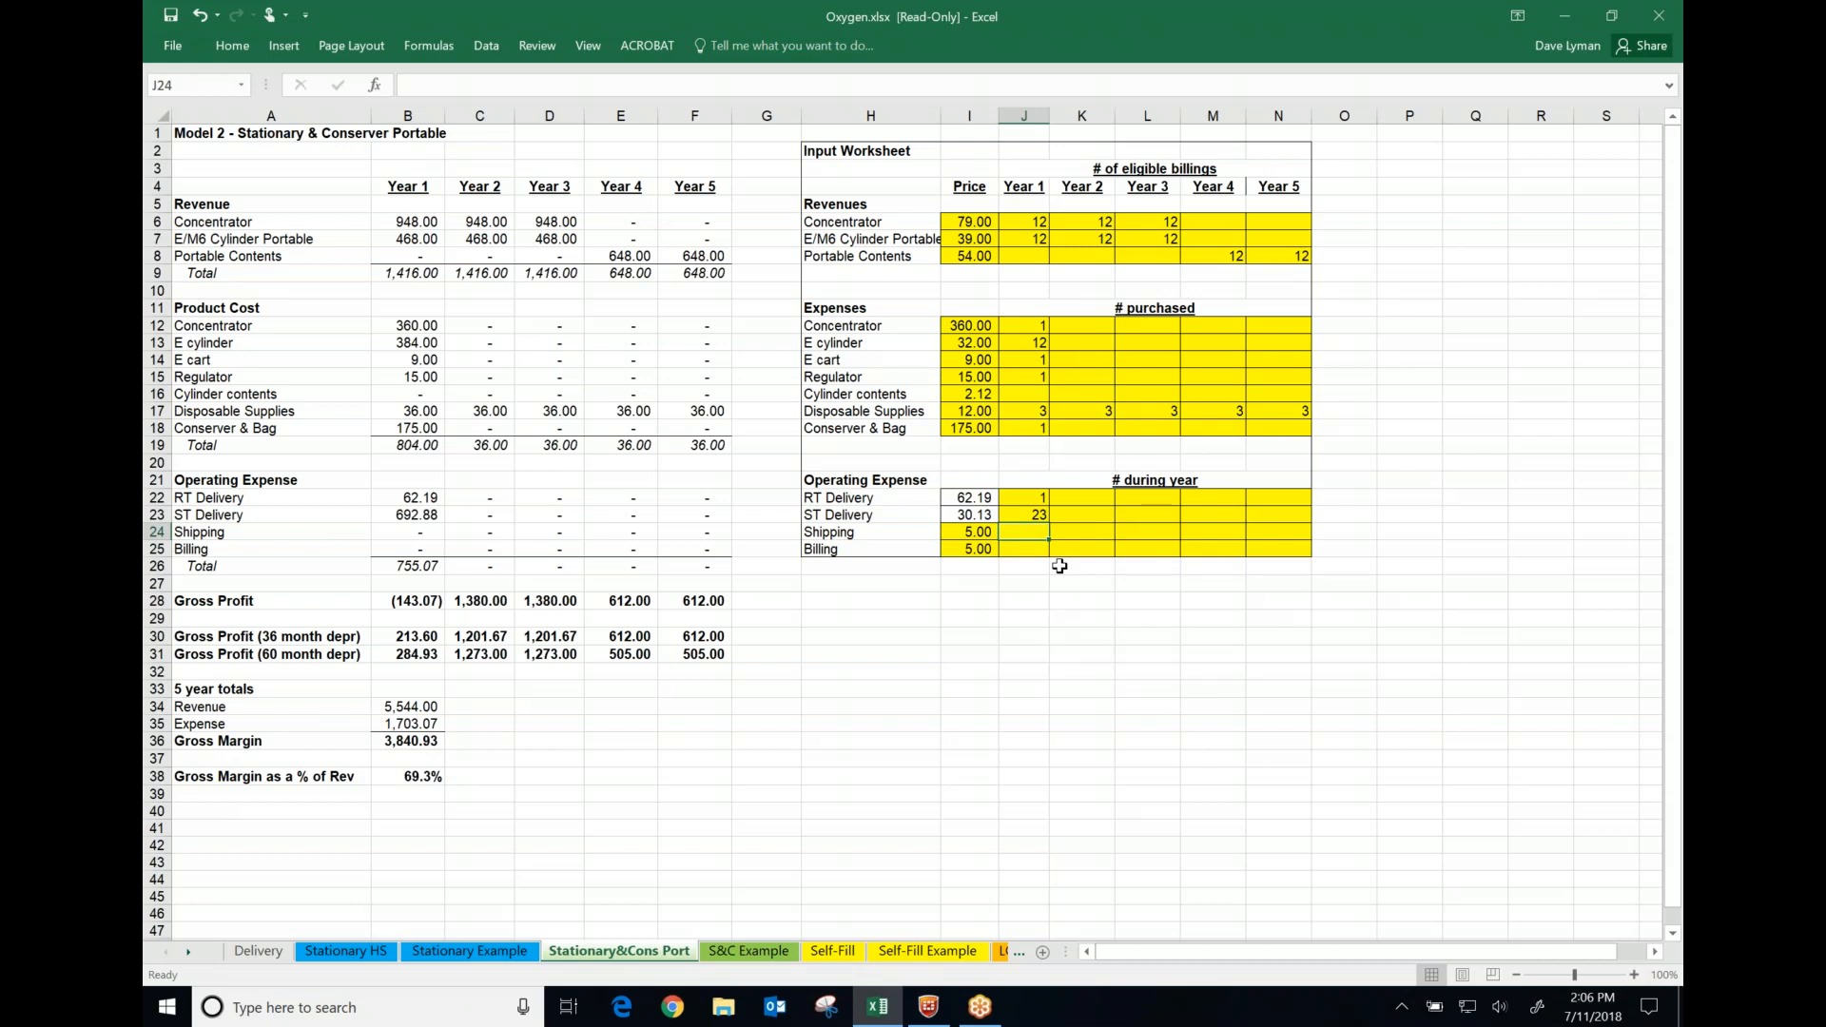
key("Right")
key("Right")
key("Right")
key("Right")
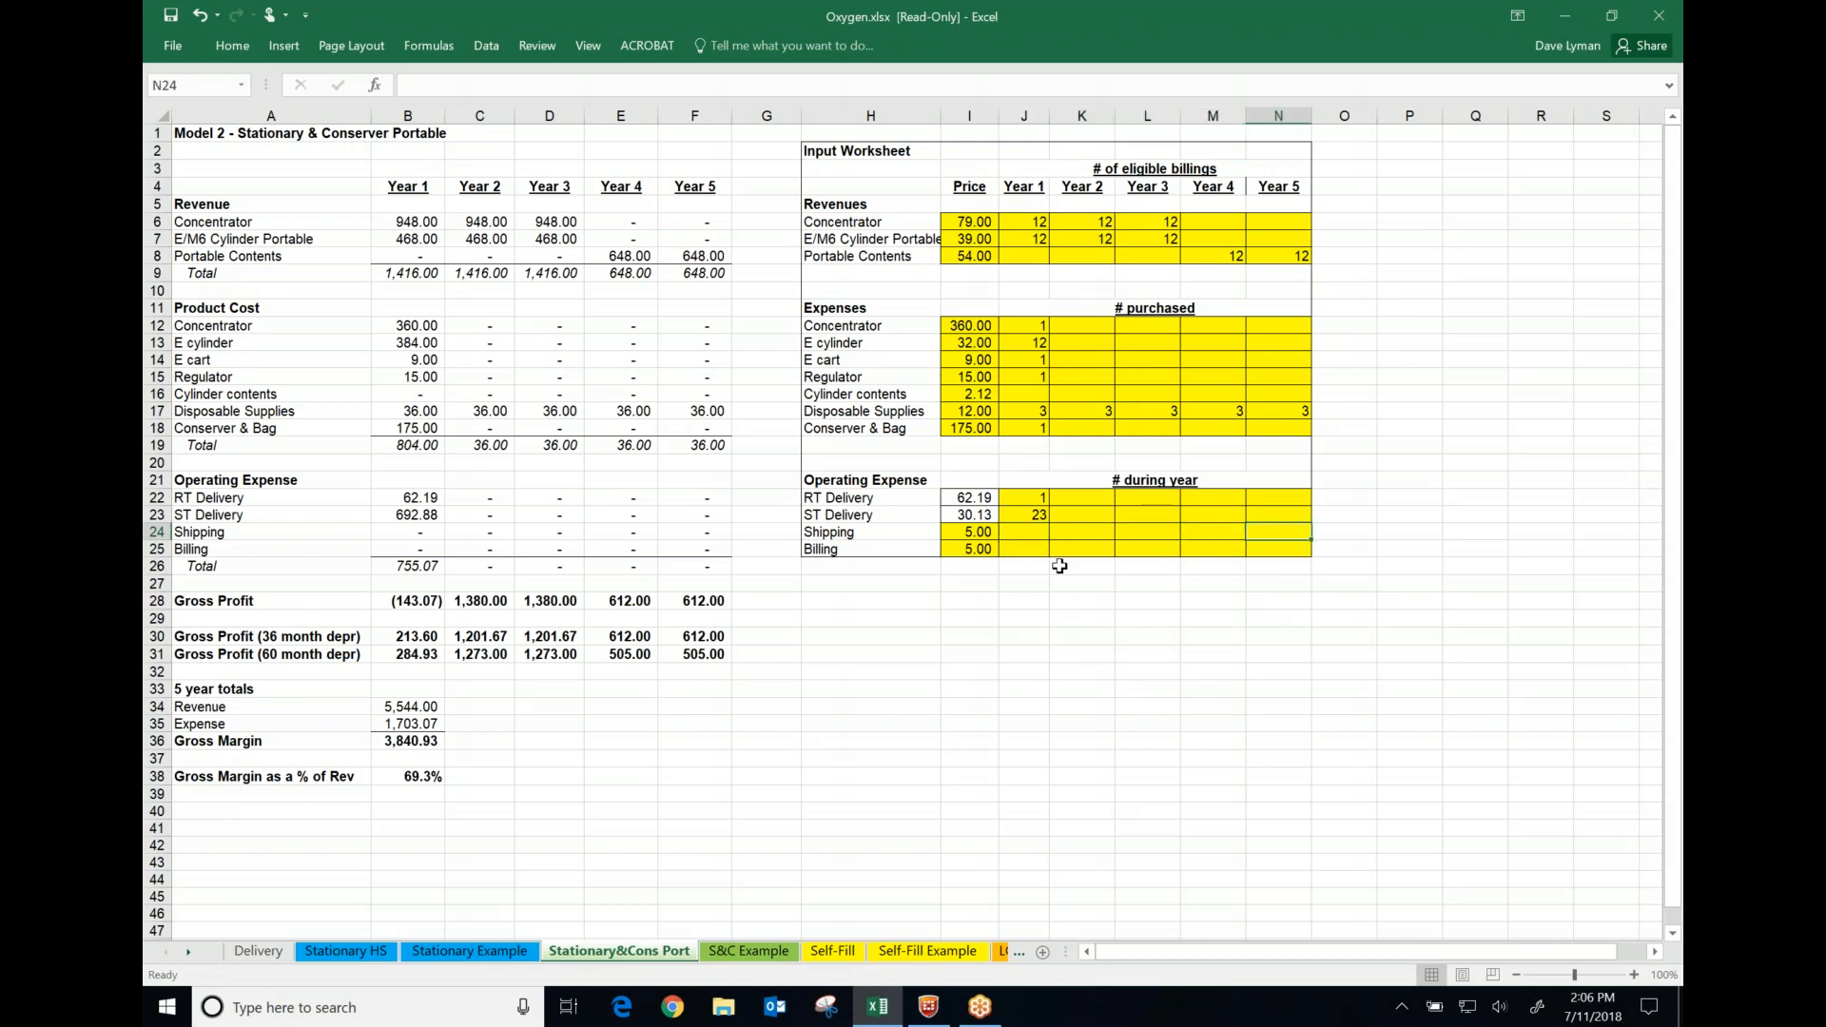
key("Left")
key("Left")
key("Left")
key("Left")
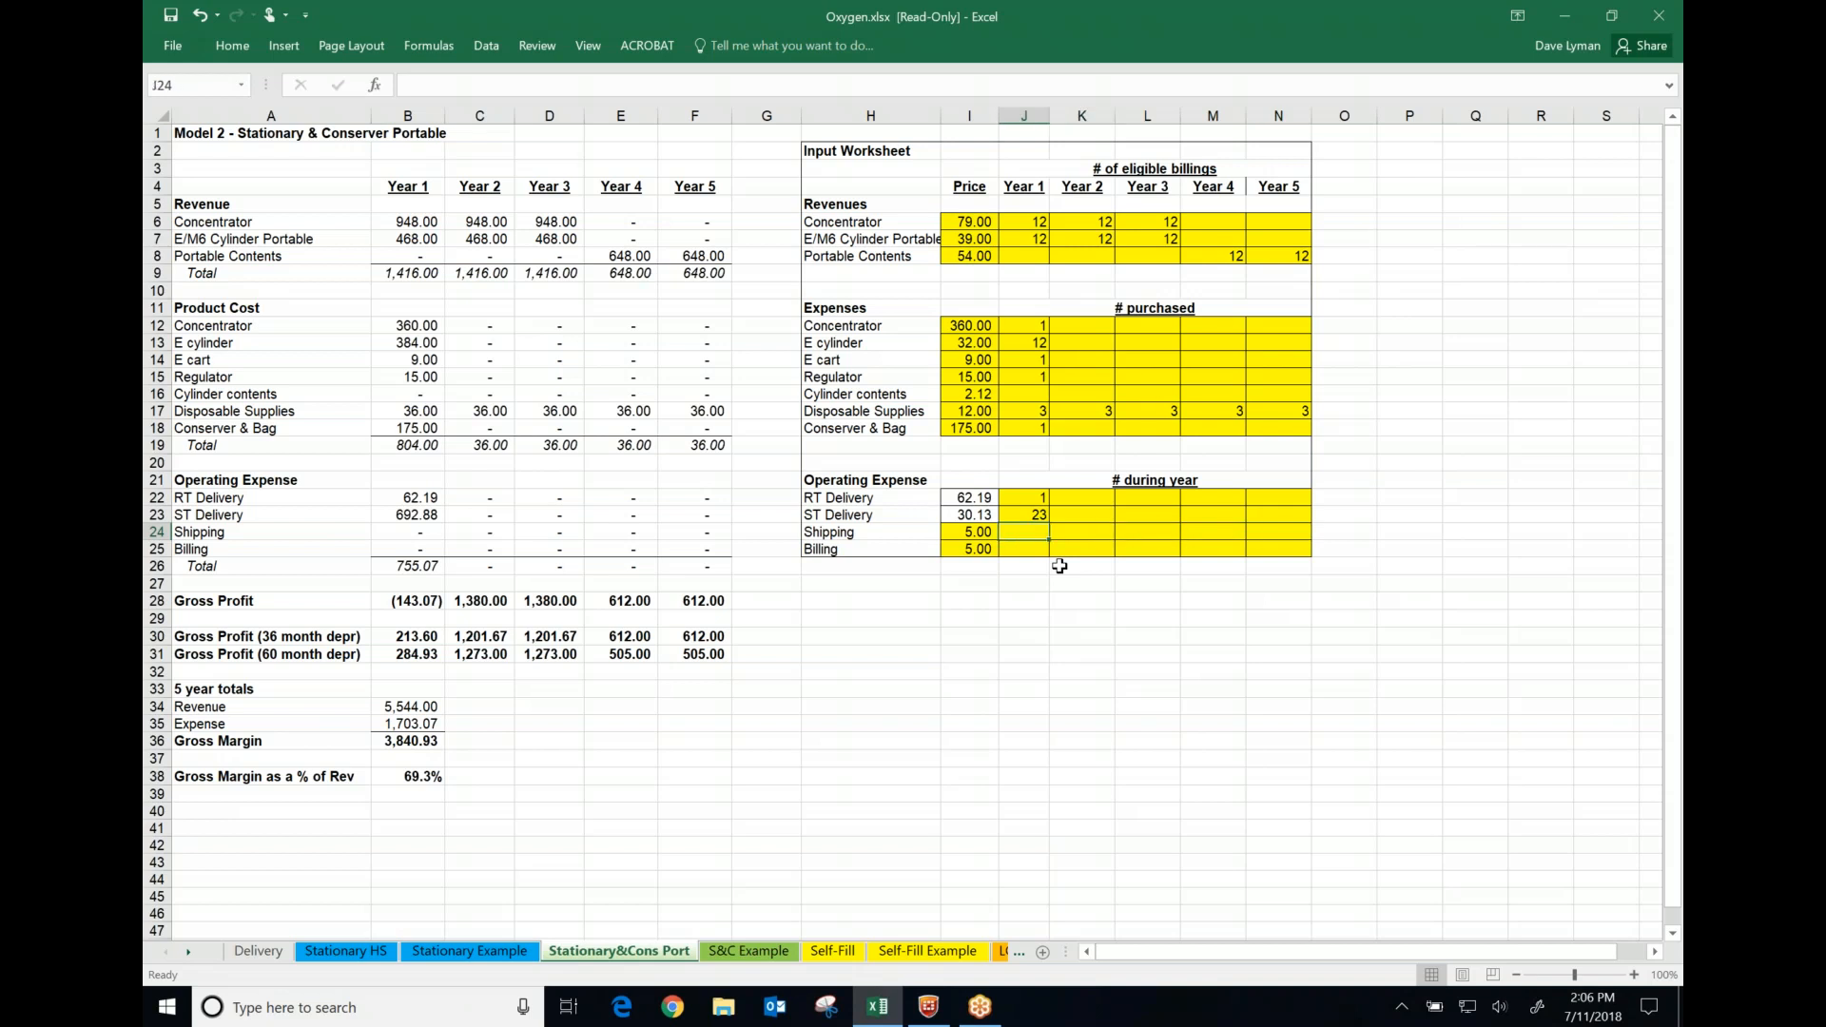
Enter 12 for Billing in each of Years 1 through 5 of the operating expense inputs
key("Down")
type("12")
key("Tab")
type("12")
key("Tab")
type("12")
key("Tab")
type("12")
key("Tab")
type("12")
key("Return")
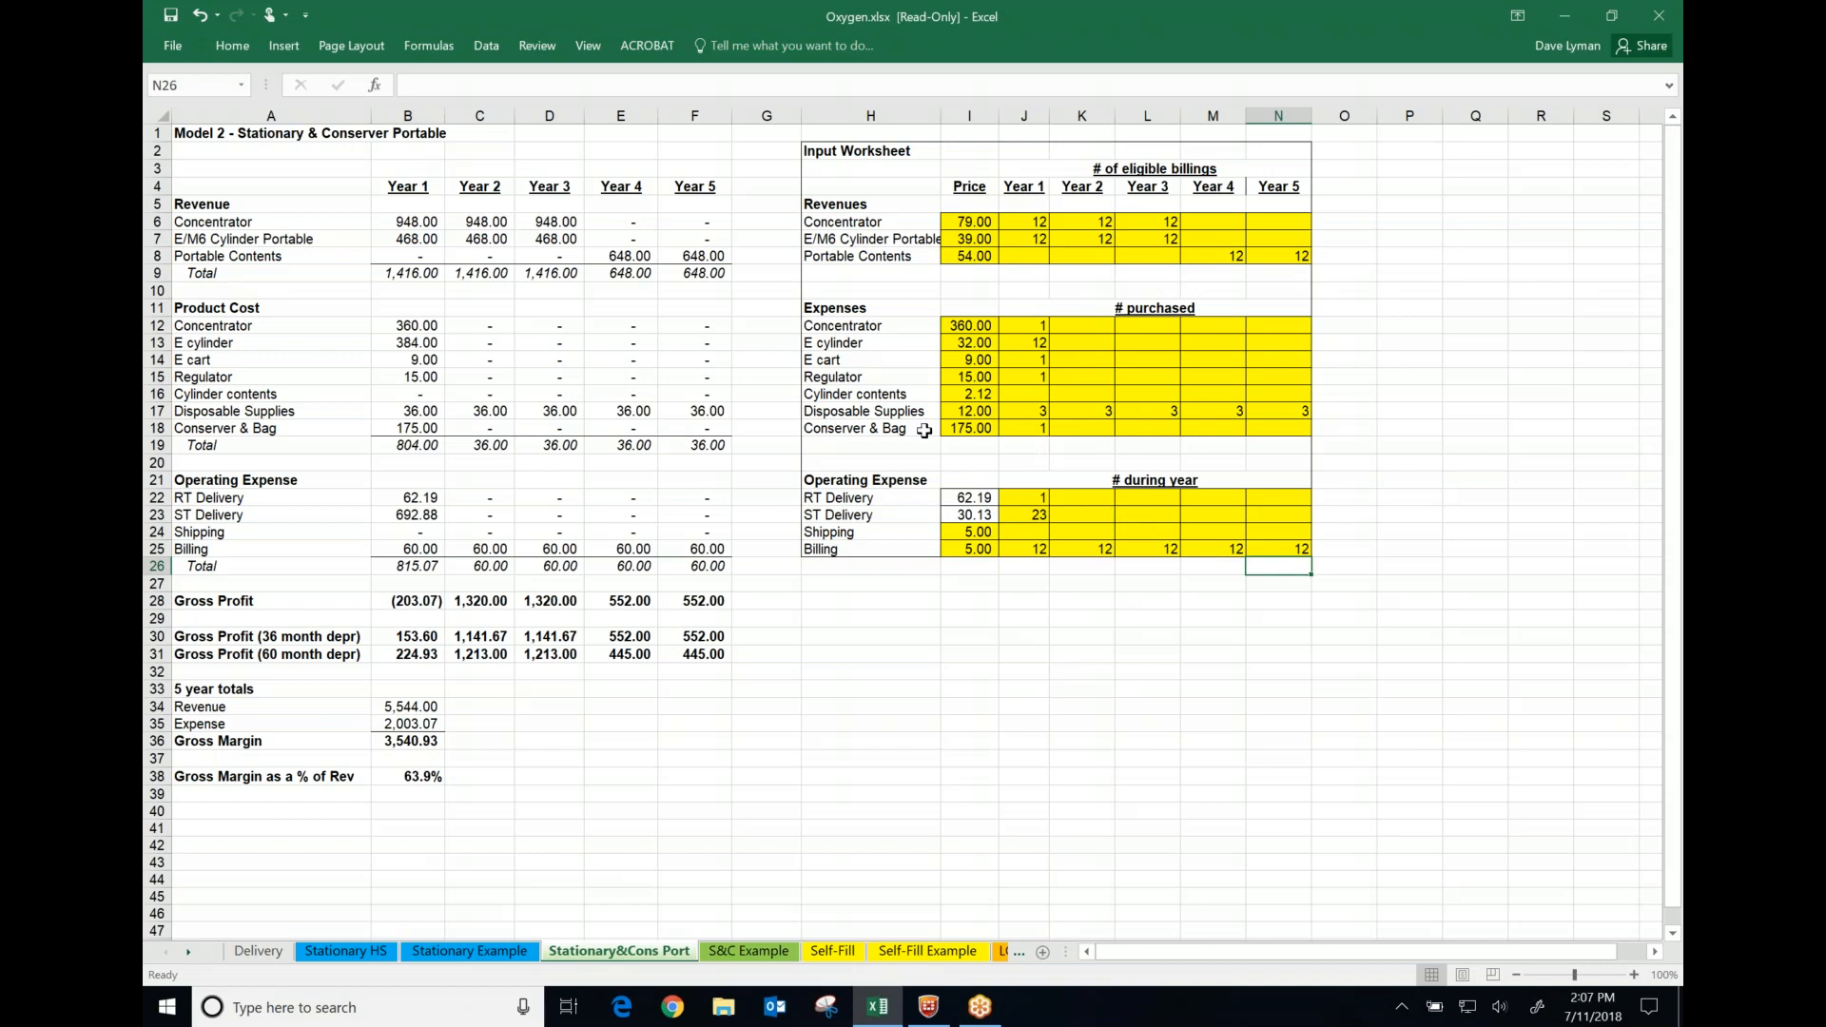
Enter 144 Cylinder contents purchased in Year 1
left_click(1013, 398)
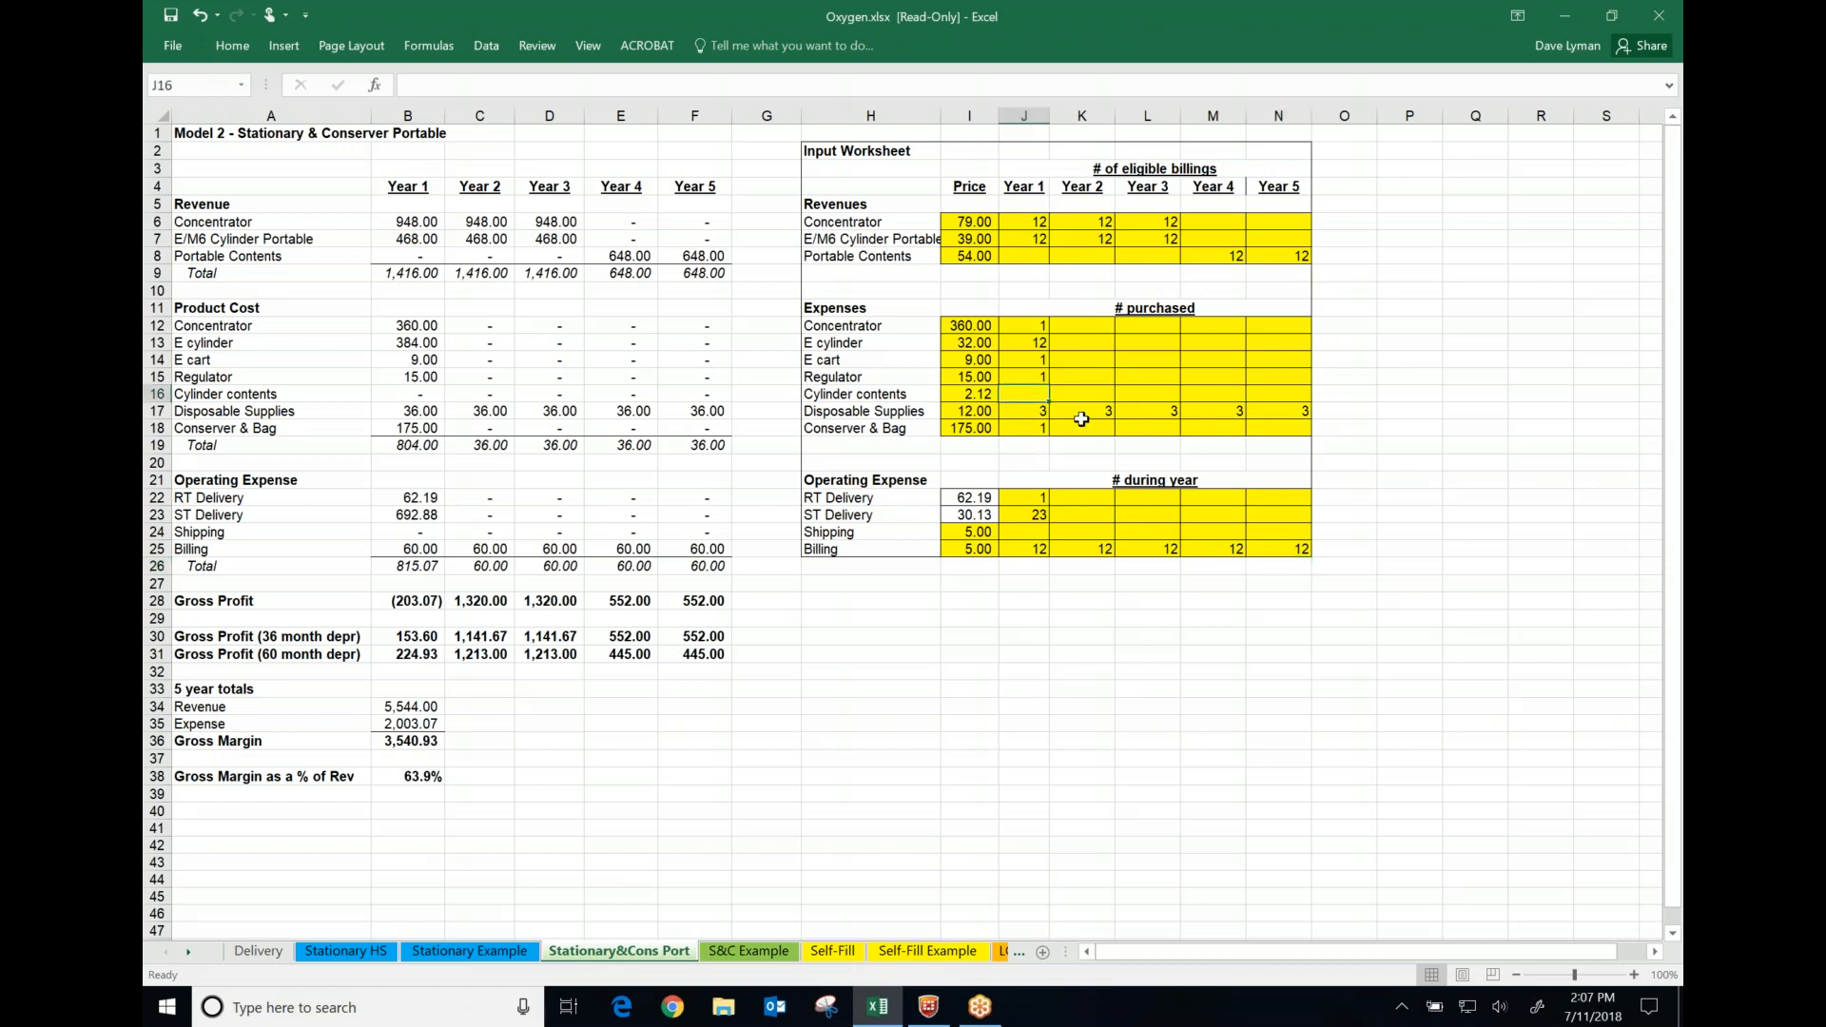
type("144")
key("Tab")
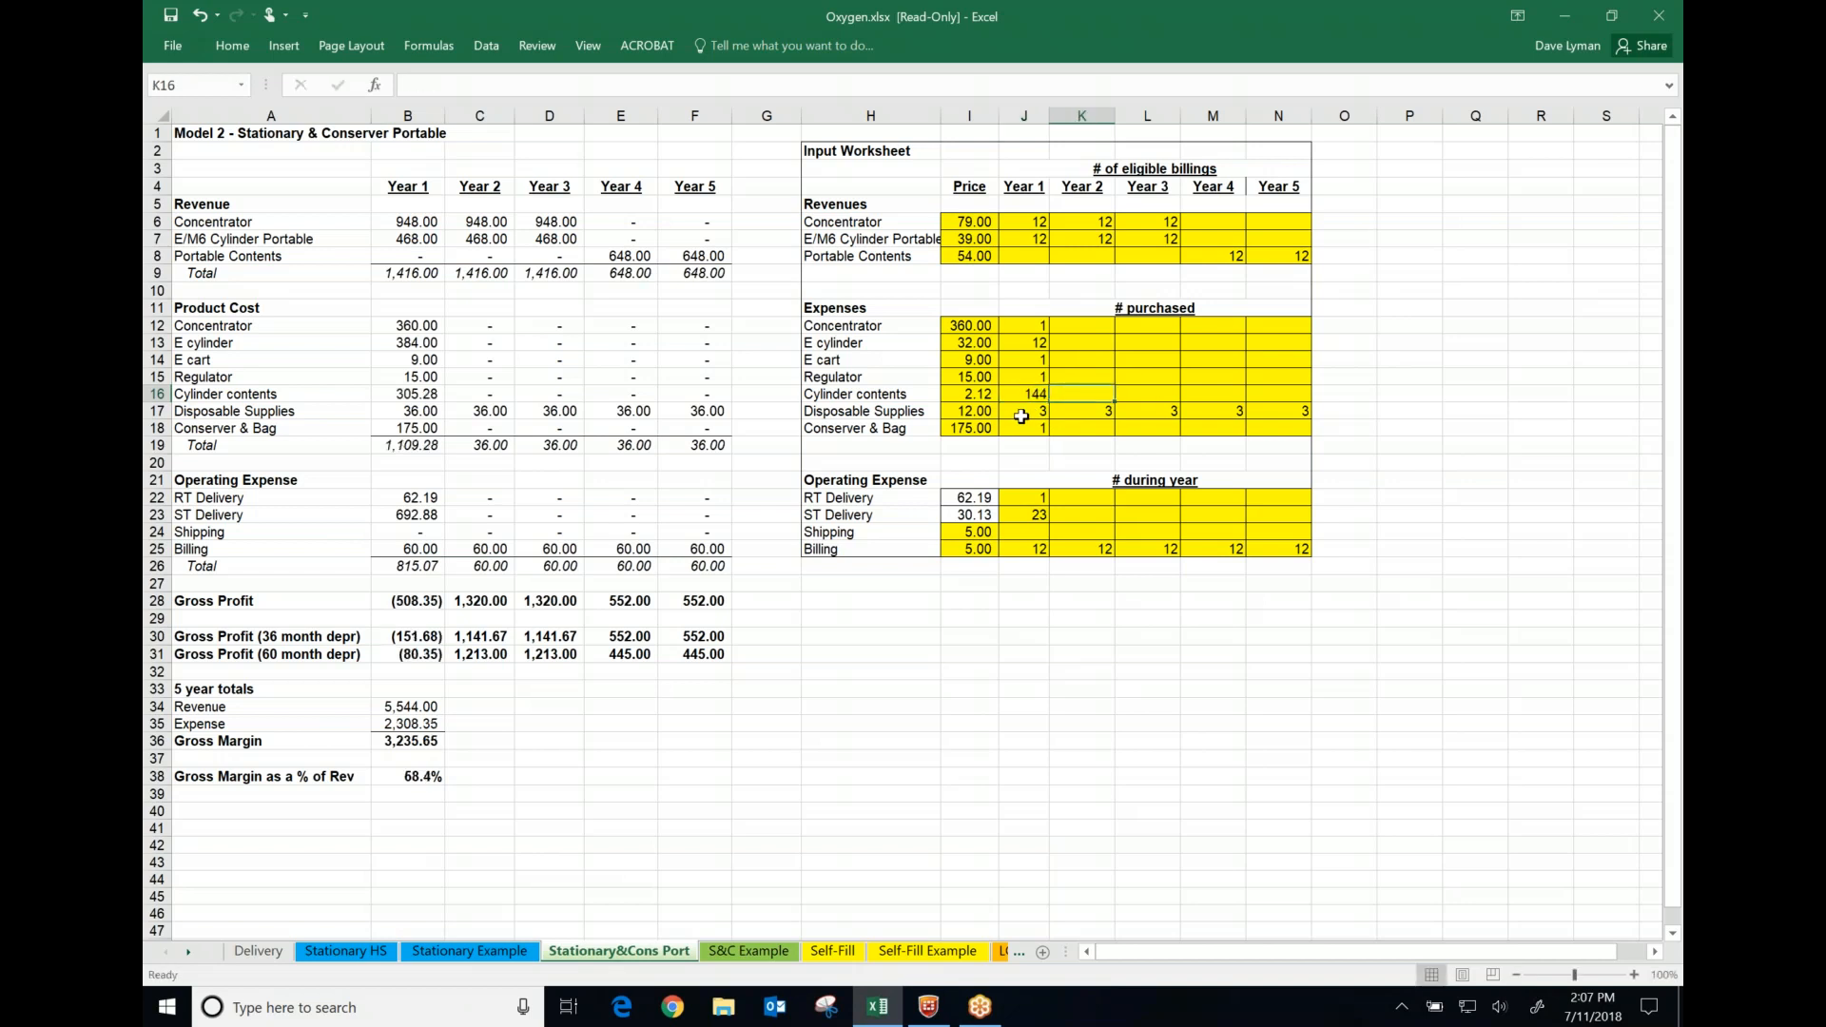
type("122")
key("Tab")
key("shift+Tab")
Enter 144 Cylinder contents purchased in each of Years 2 through 5
type("1")
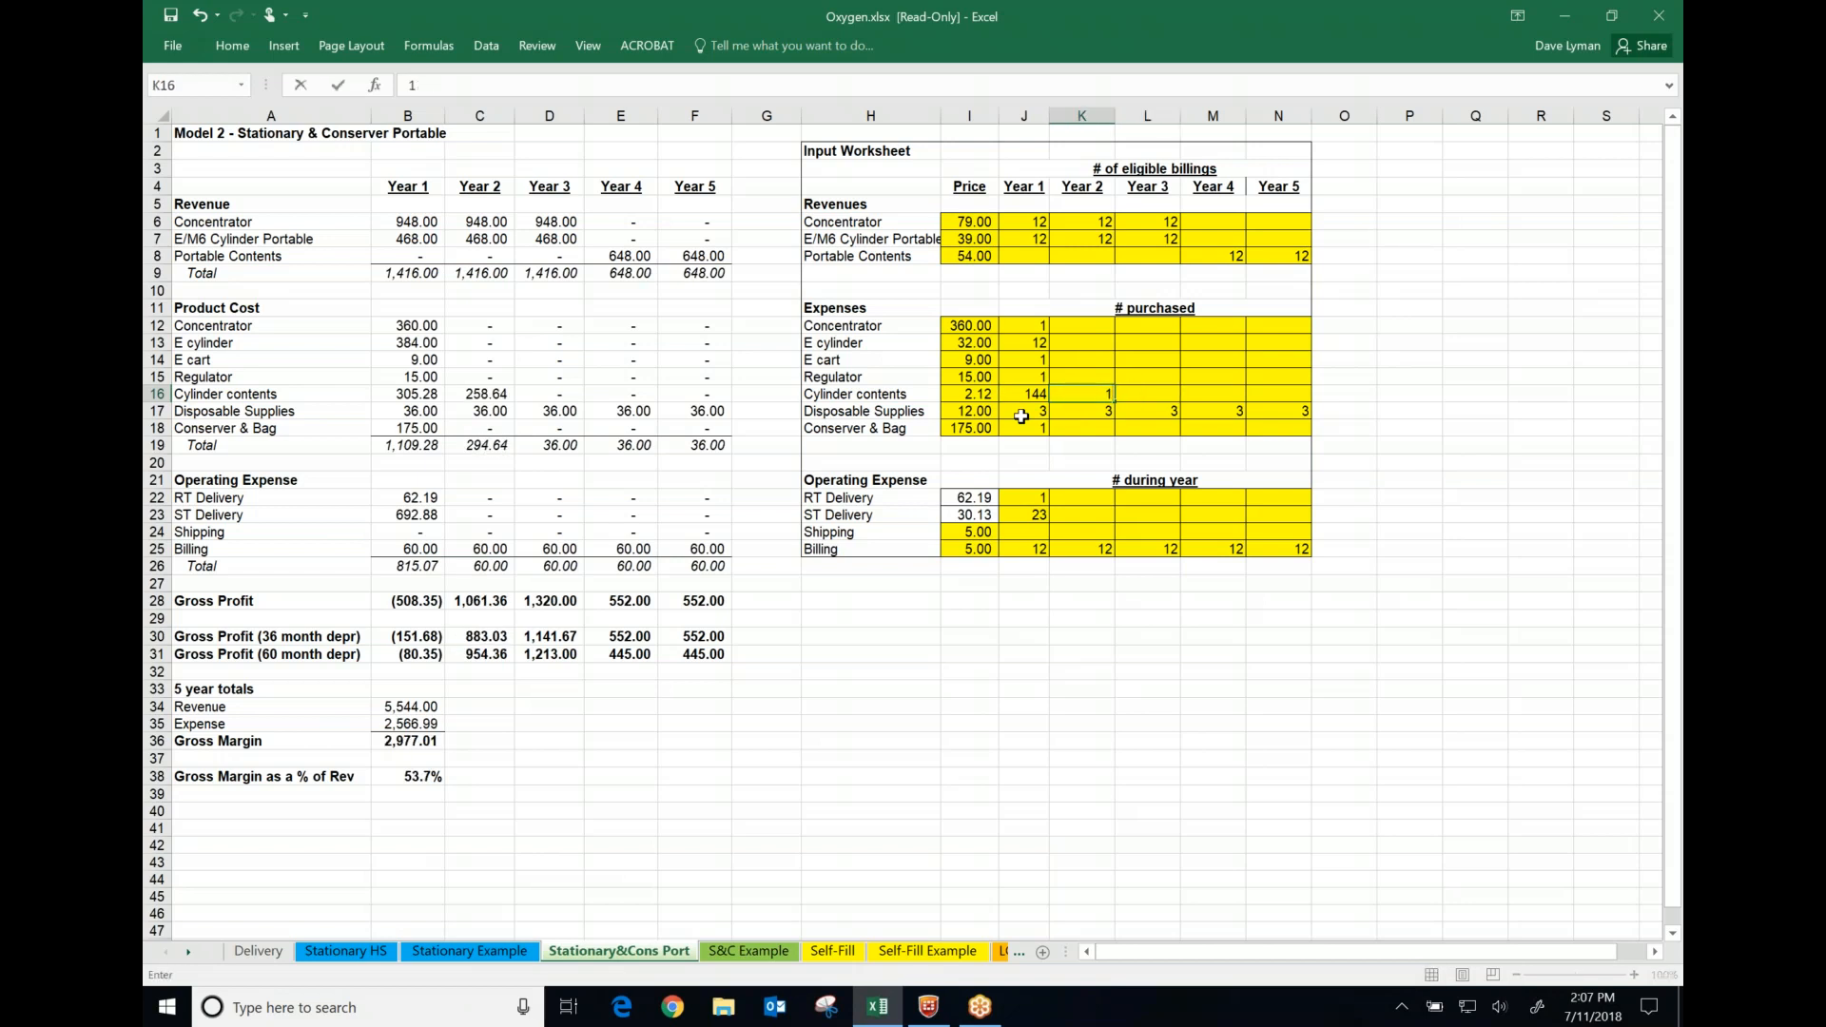
type("44")
key("Tab")
type("1")
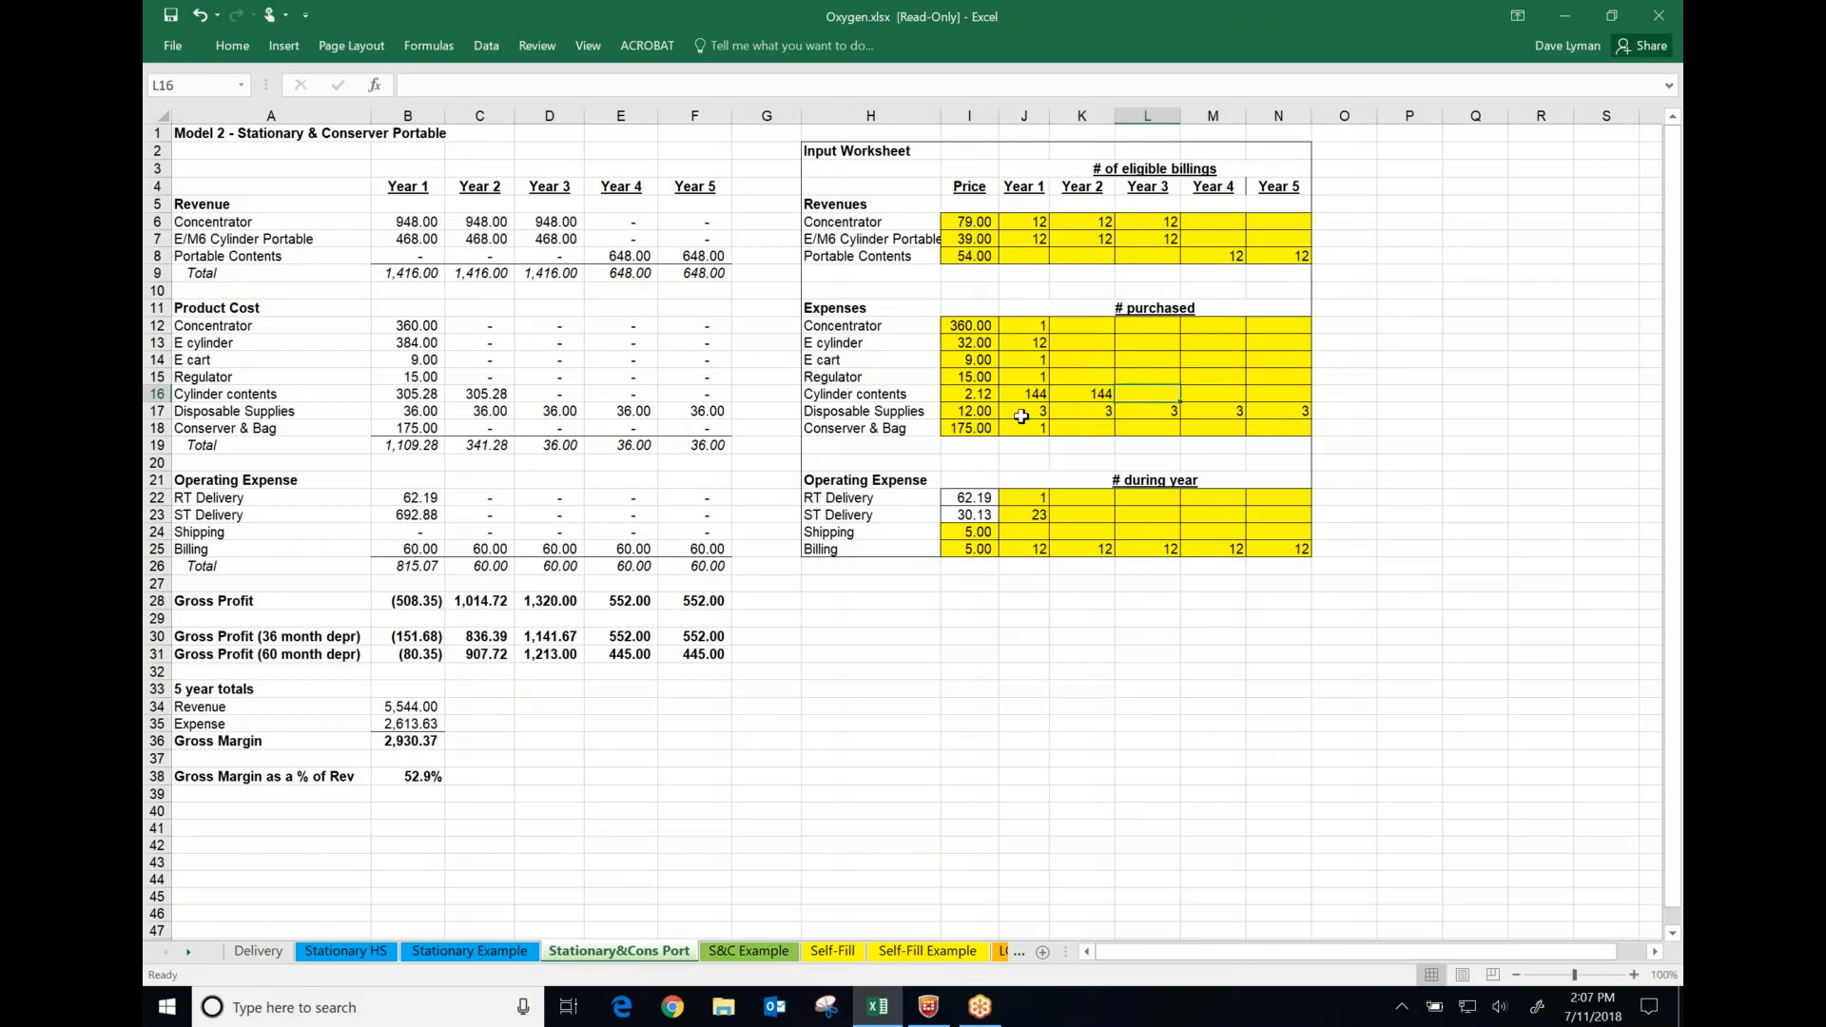
type("44")
key("Tab")
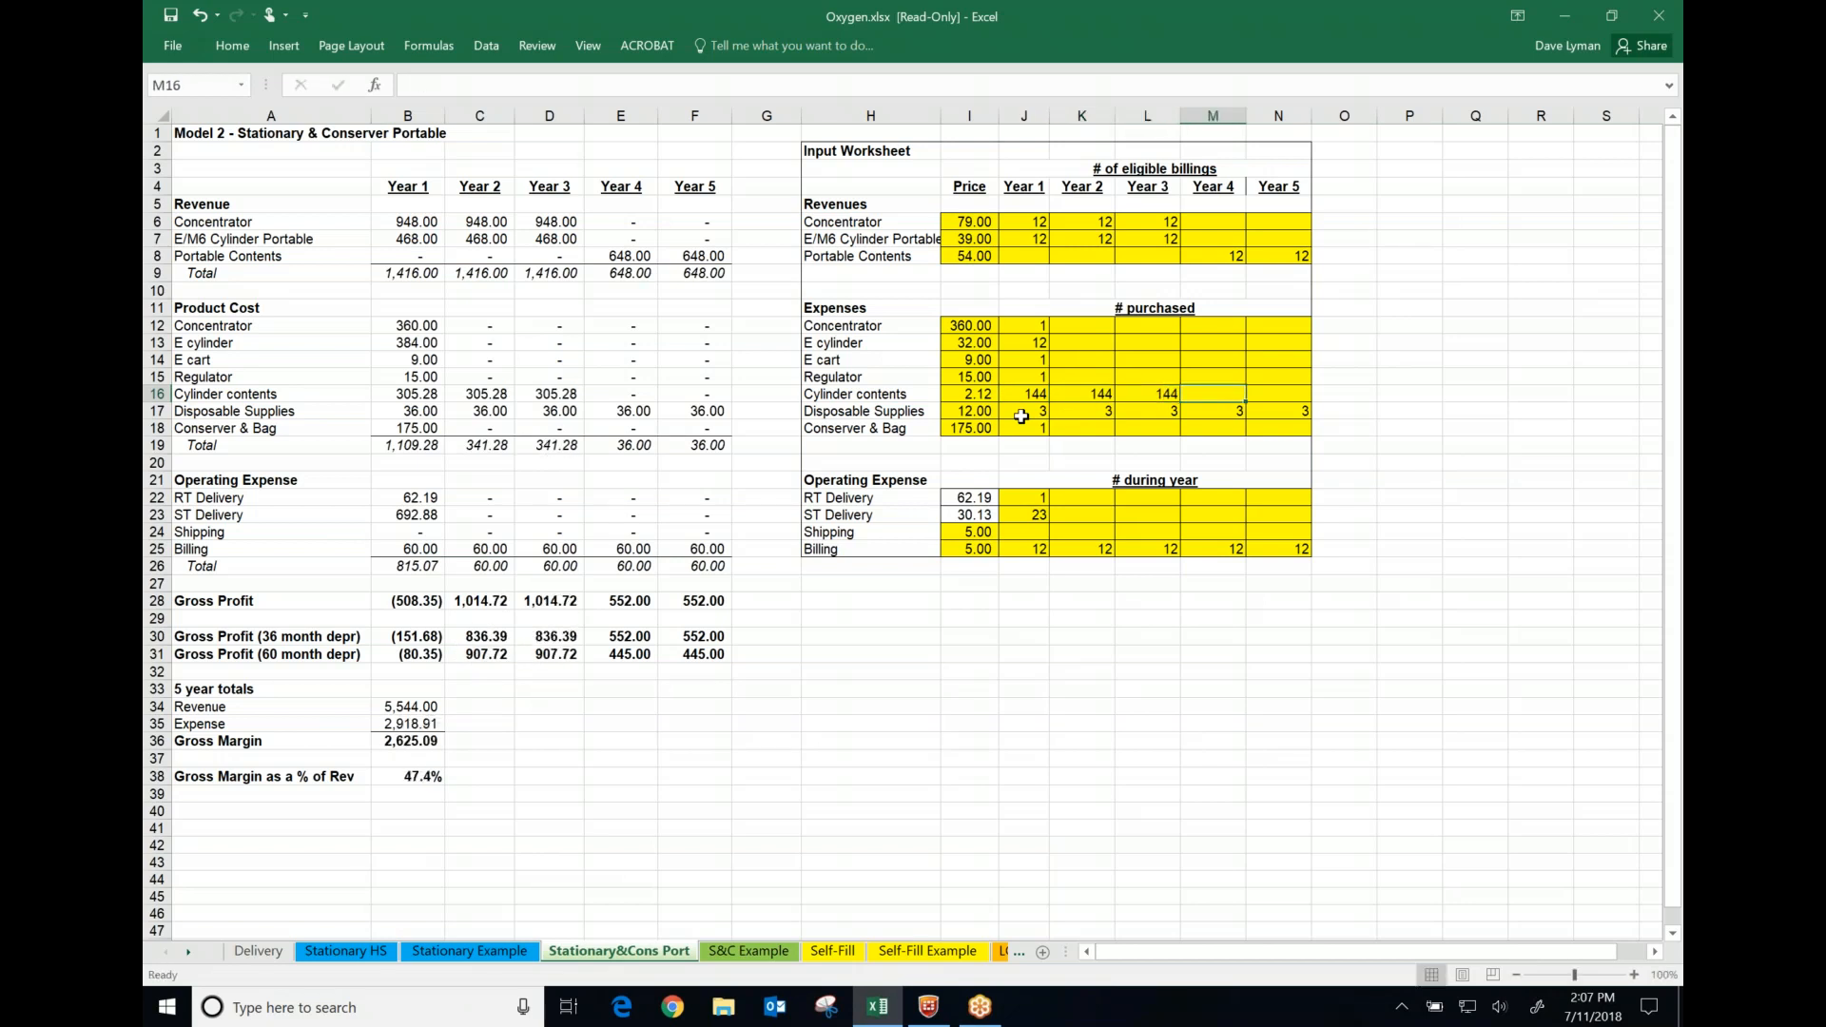
type("144")
key("Tab")
type("144")
key("Down")
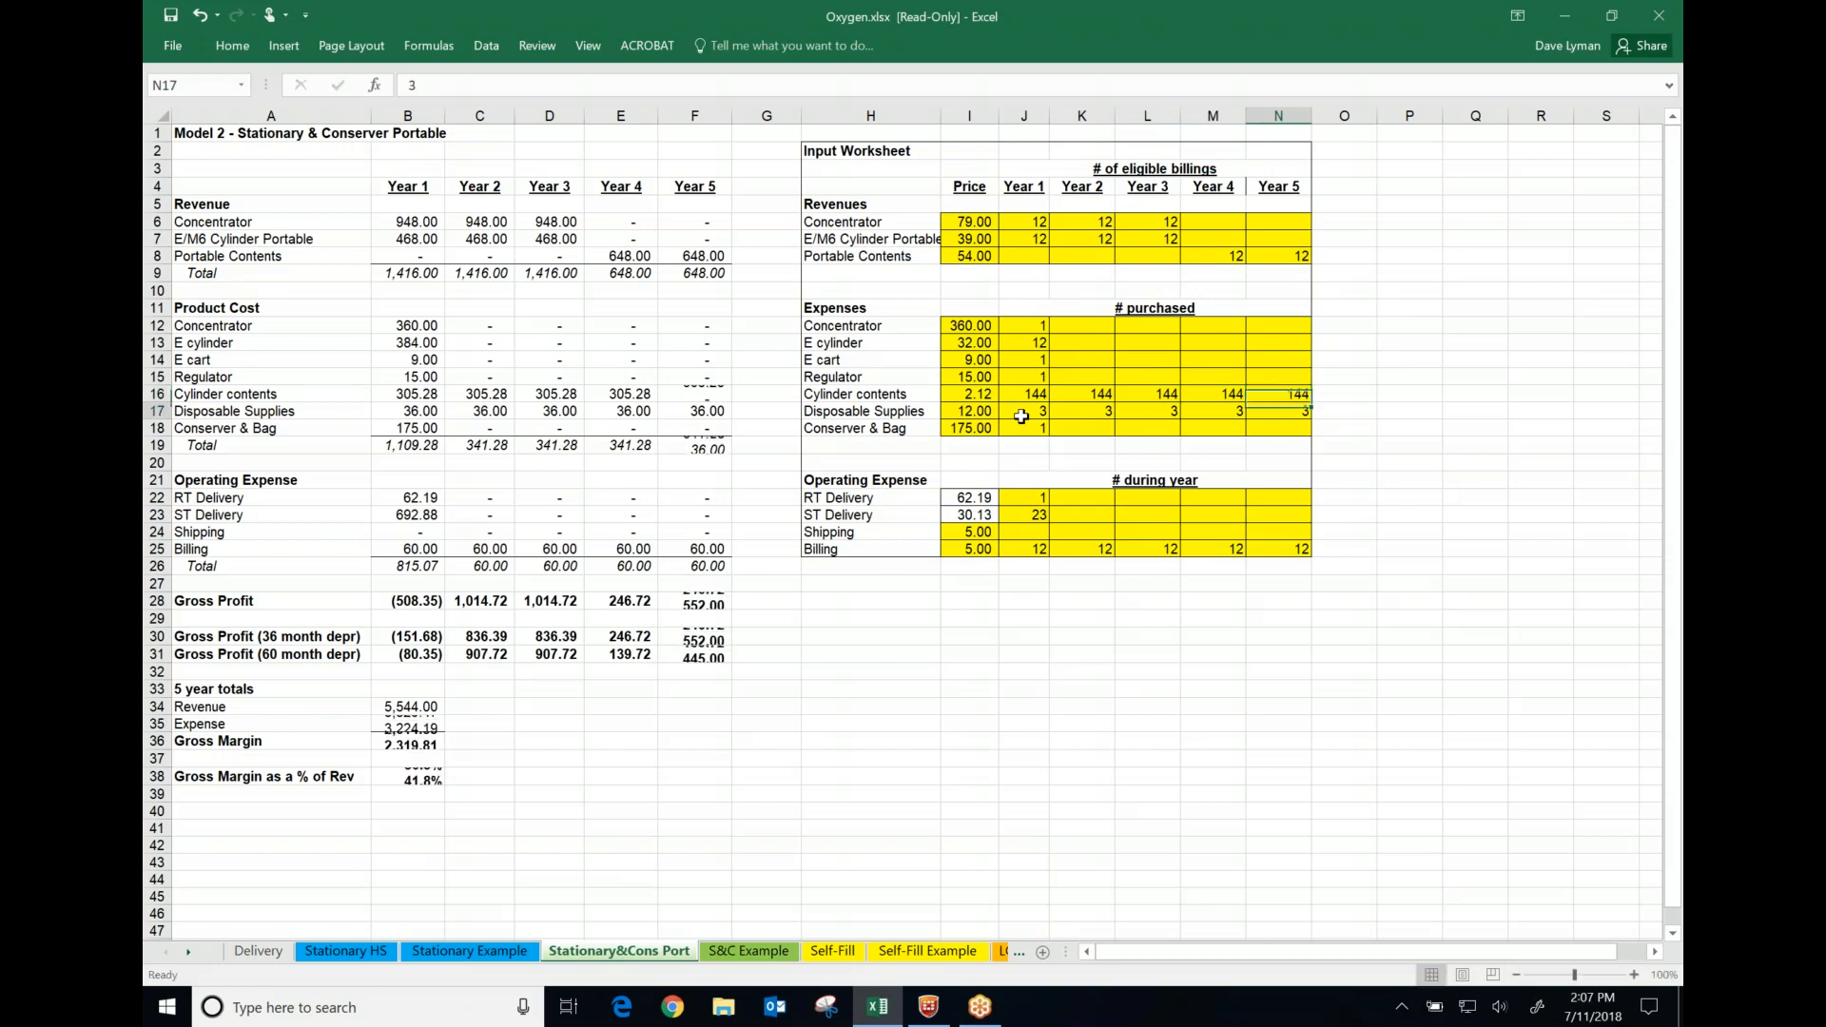
Enter 24 ST Deliveries in each of Years 2 through 5 of the operating expense inputs
key("Down")
key("Down")
key("Down")
key("Down")
key("Down")
key("Down")
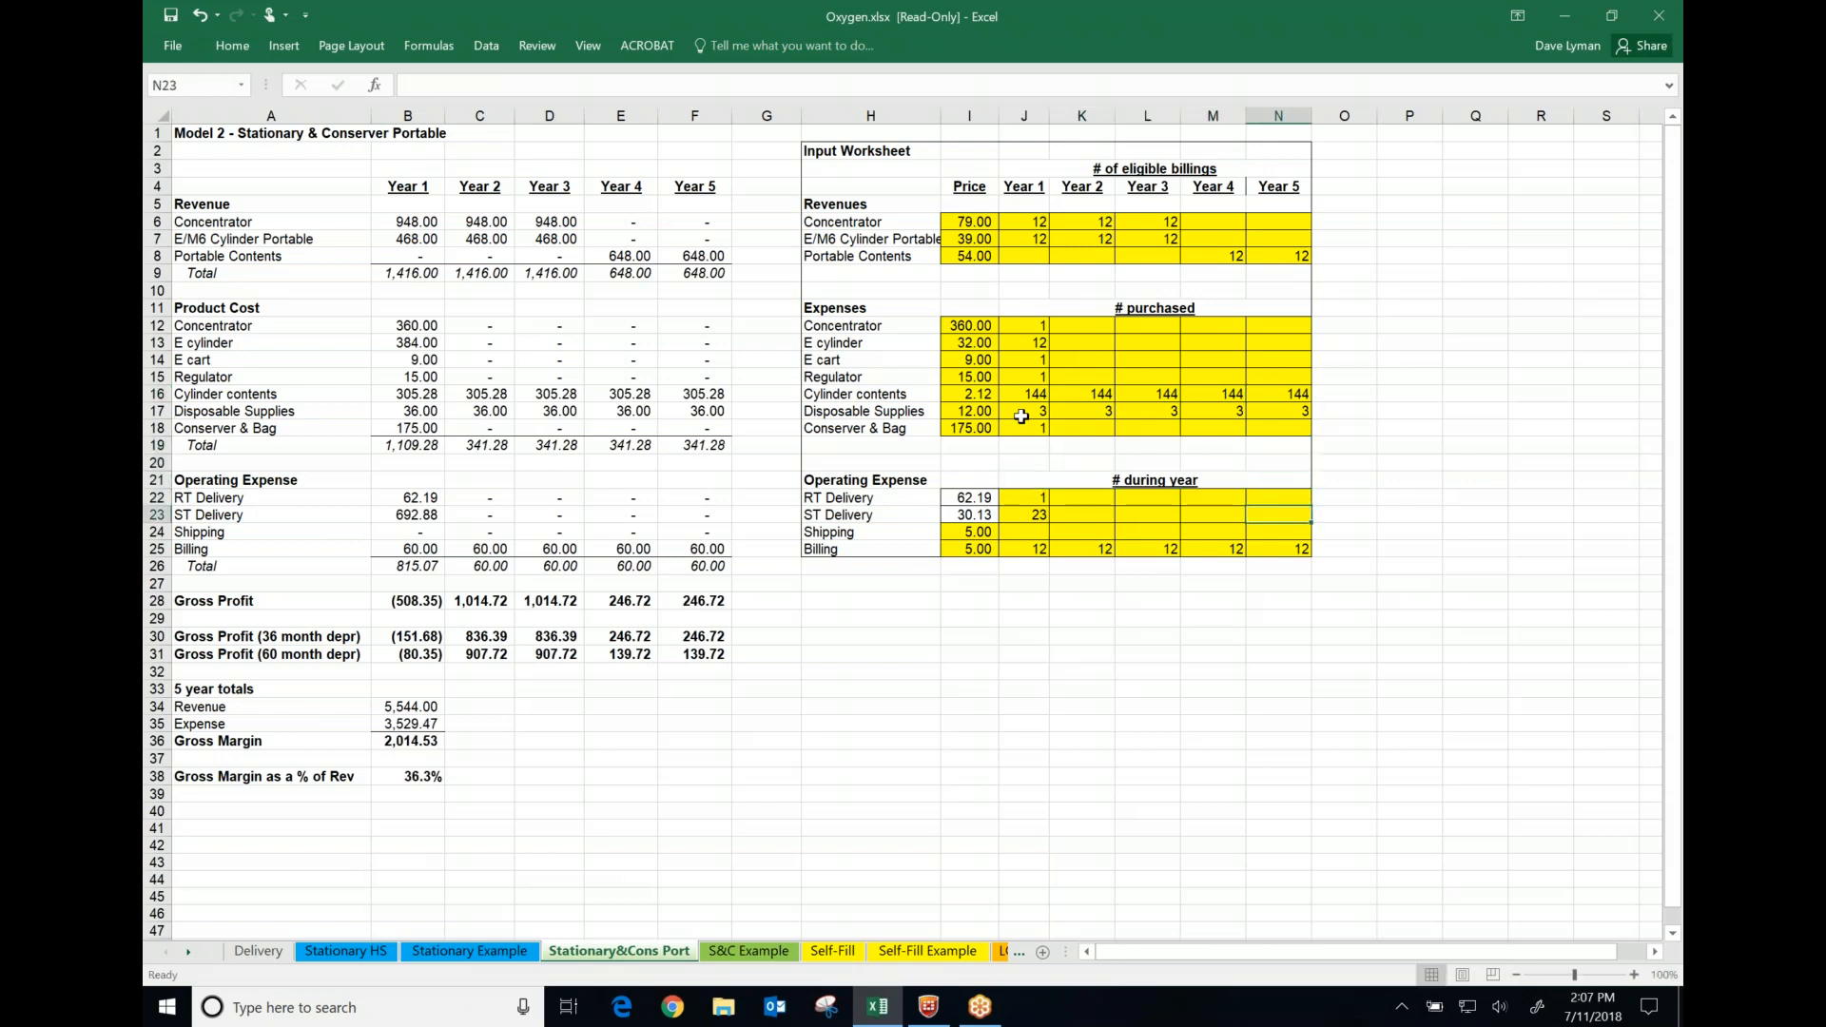
key("Left")
key("Left")
key("Left")
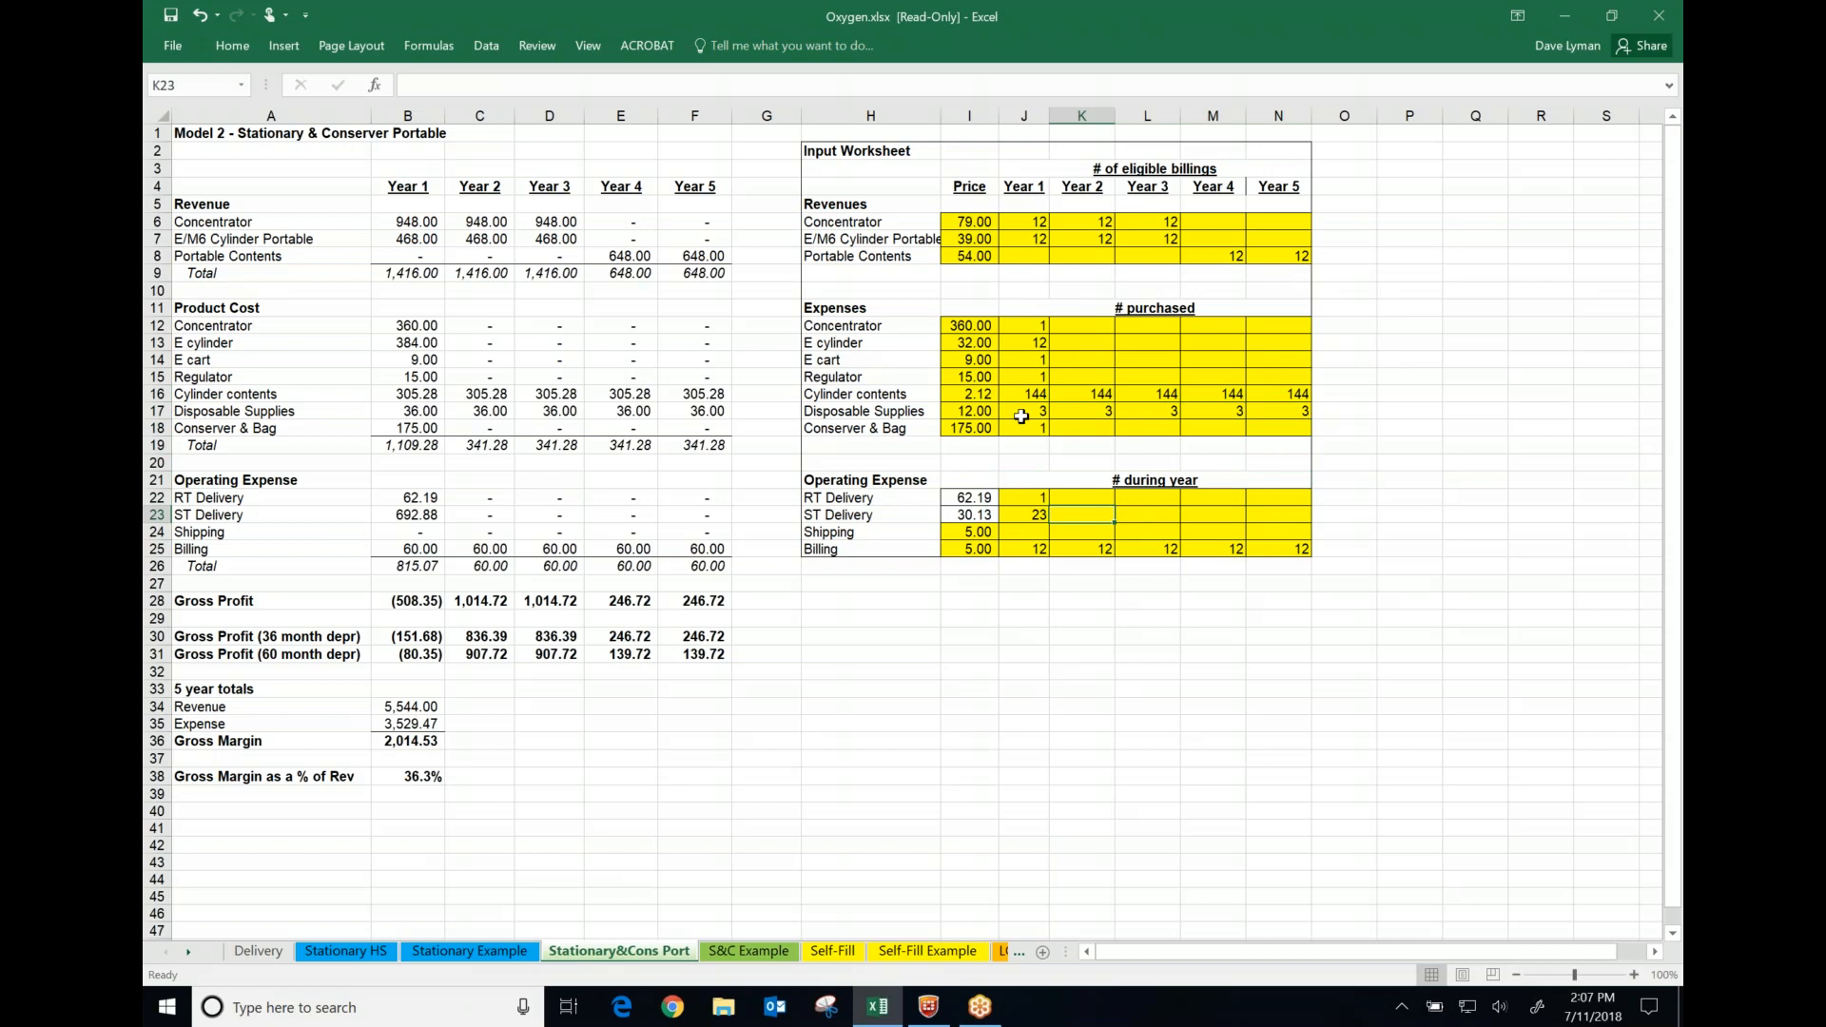
type("24")
key("Right")
type("24")
key("Right")
type("24")
key("Right")
type("24")
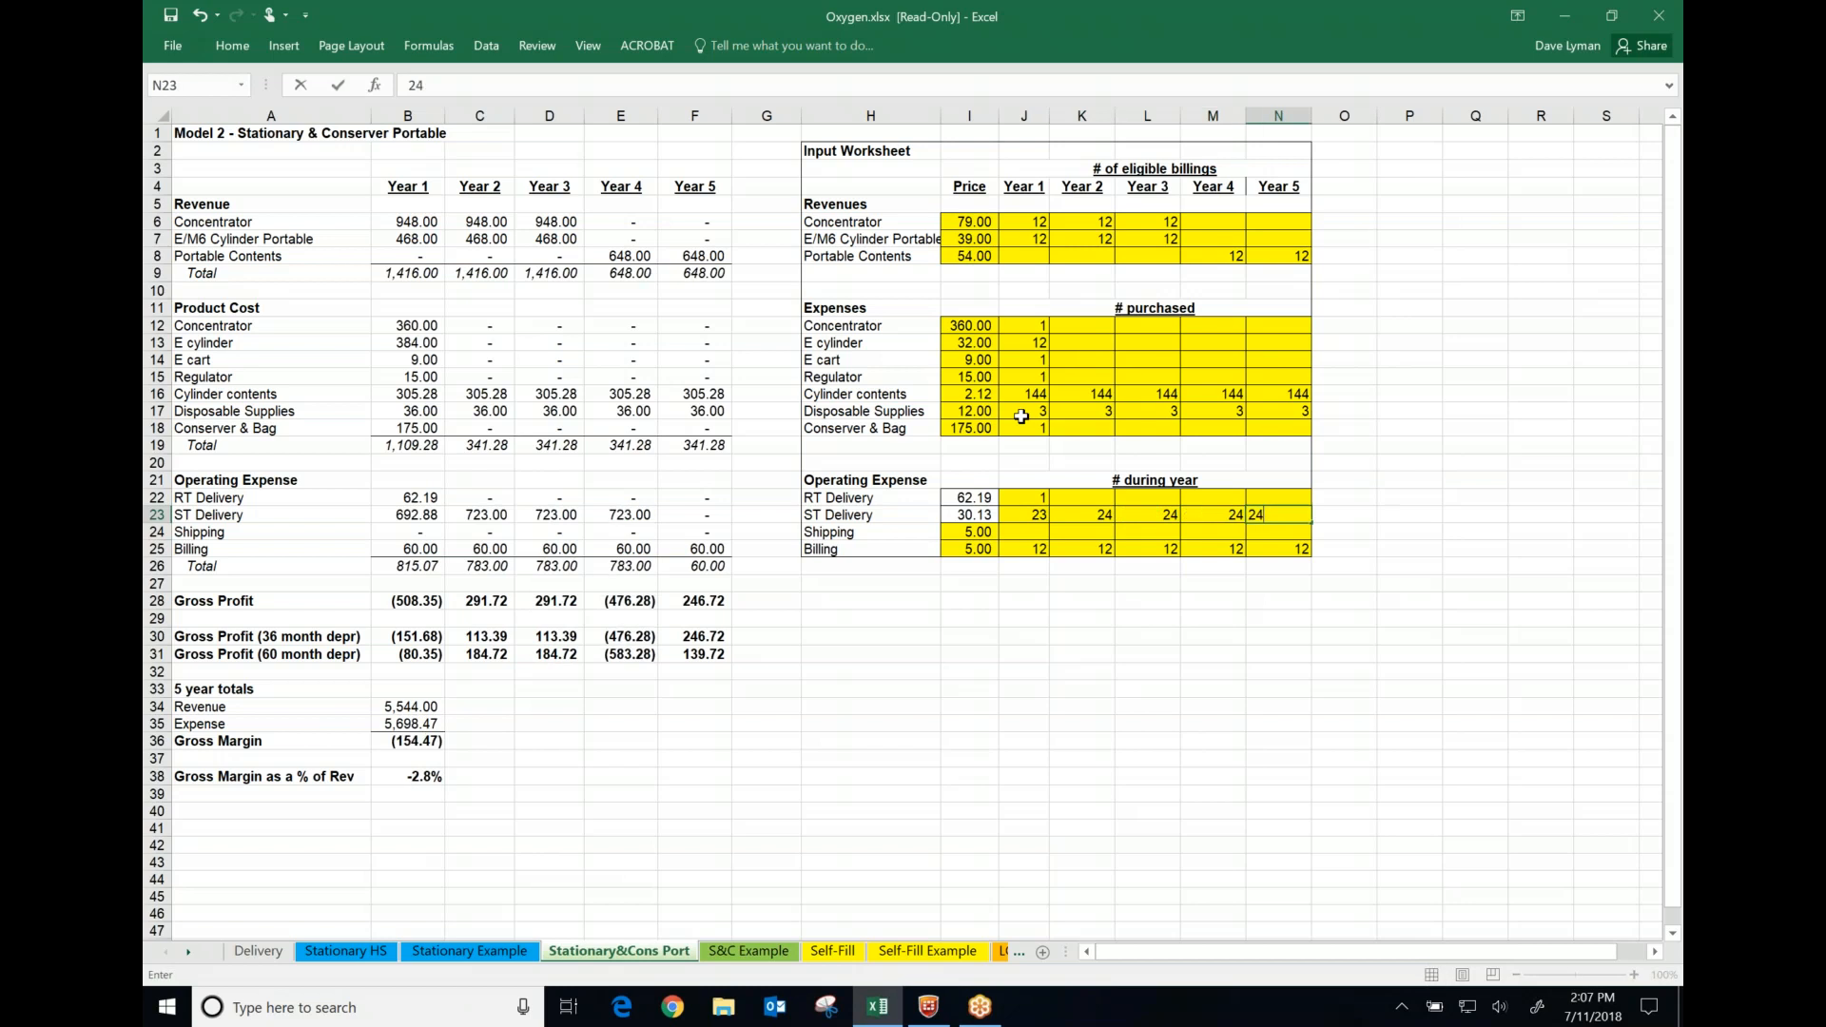
key("Down")
key("Down")
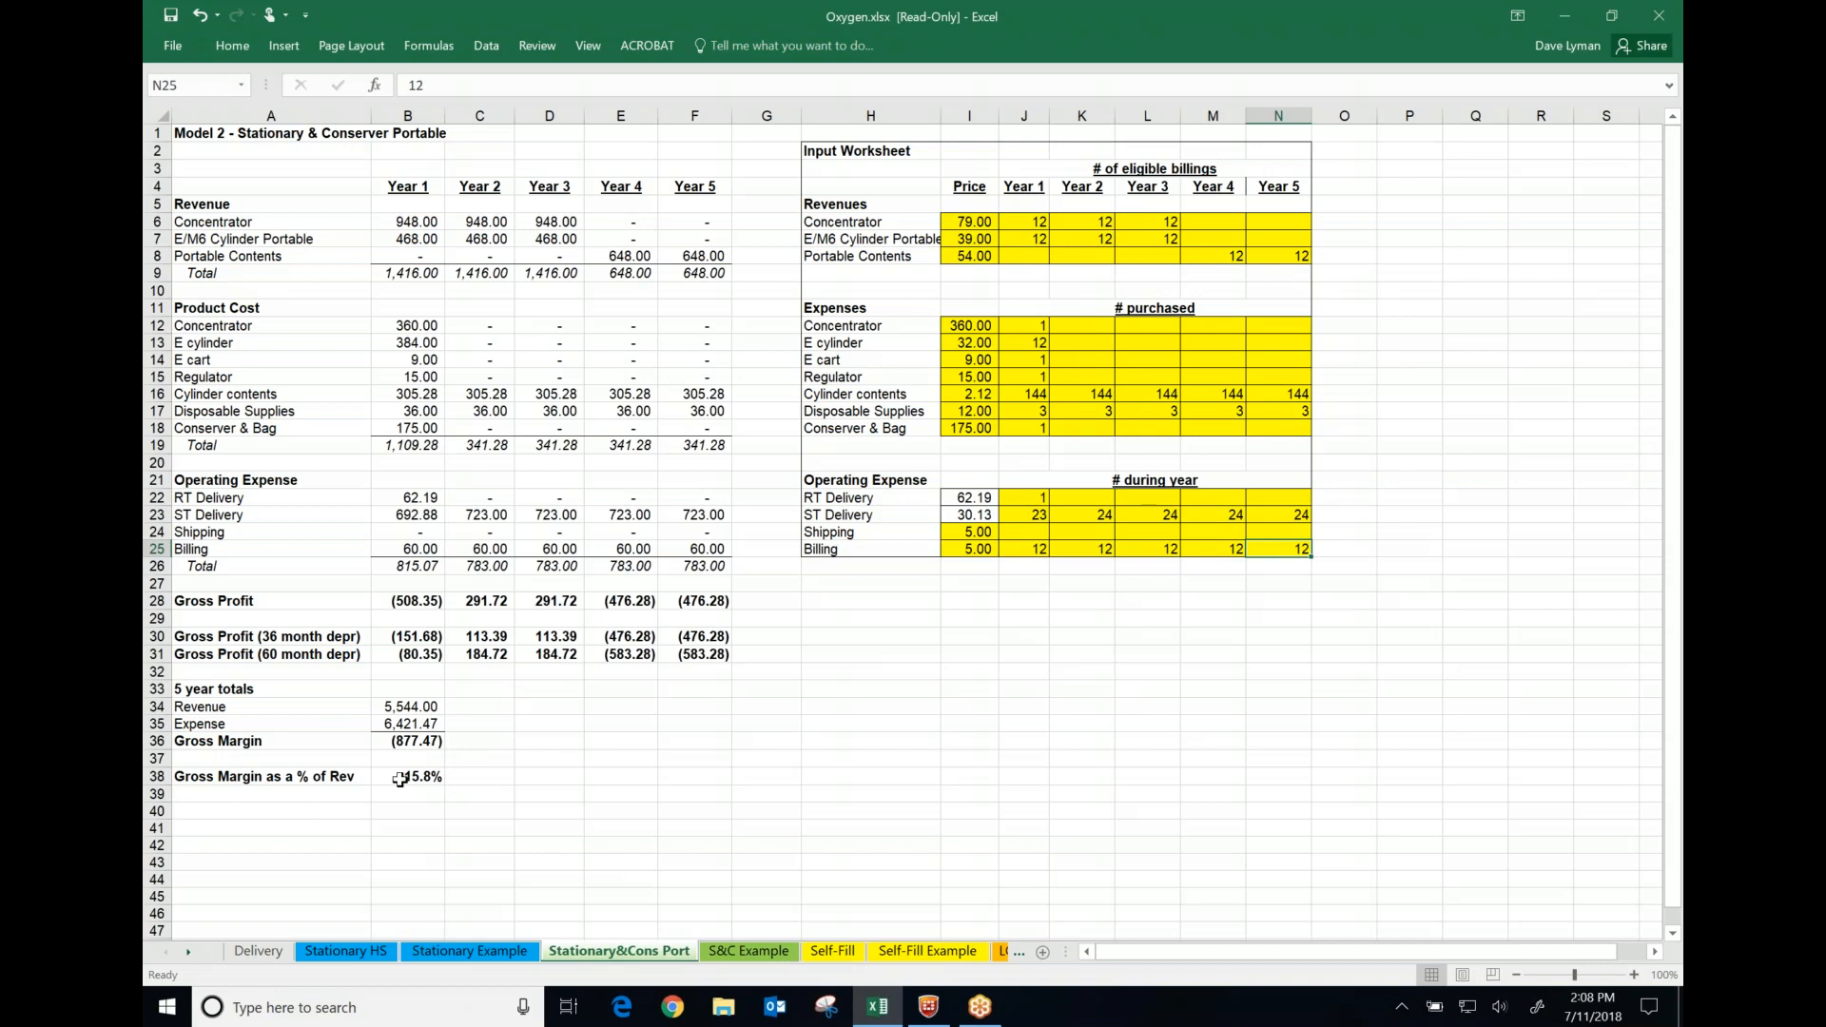
Open the POC worksheet and select the Battery(s) label among the input worksheet's expenses
left_click(482, 775)
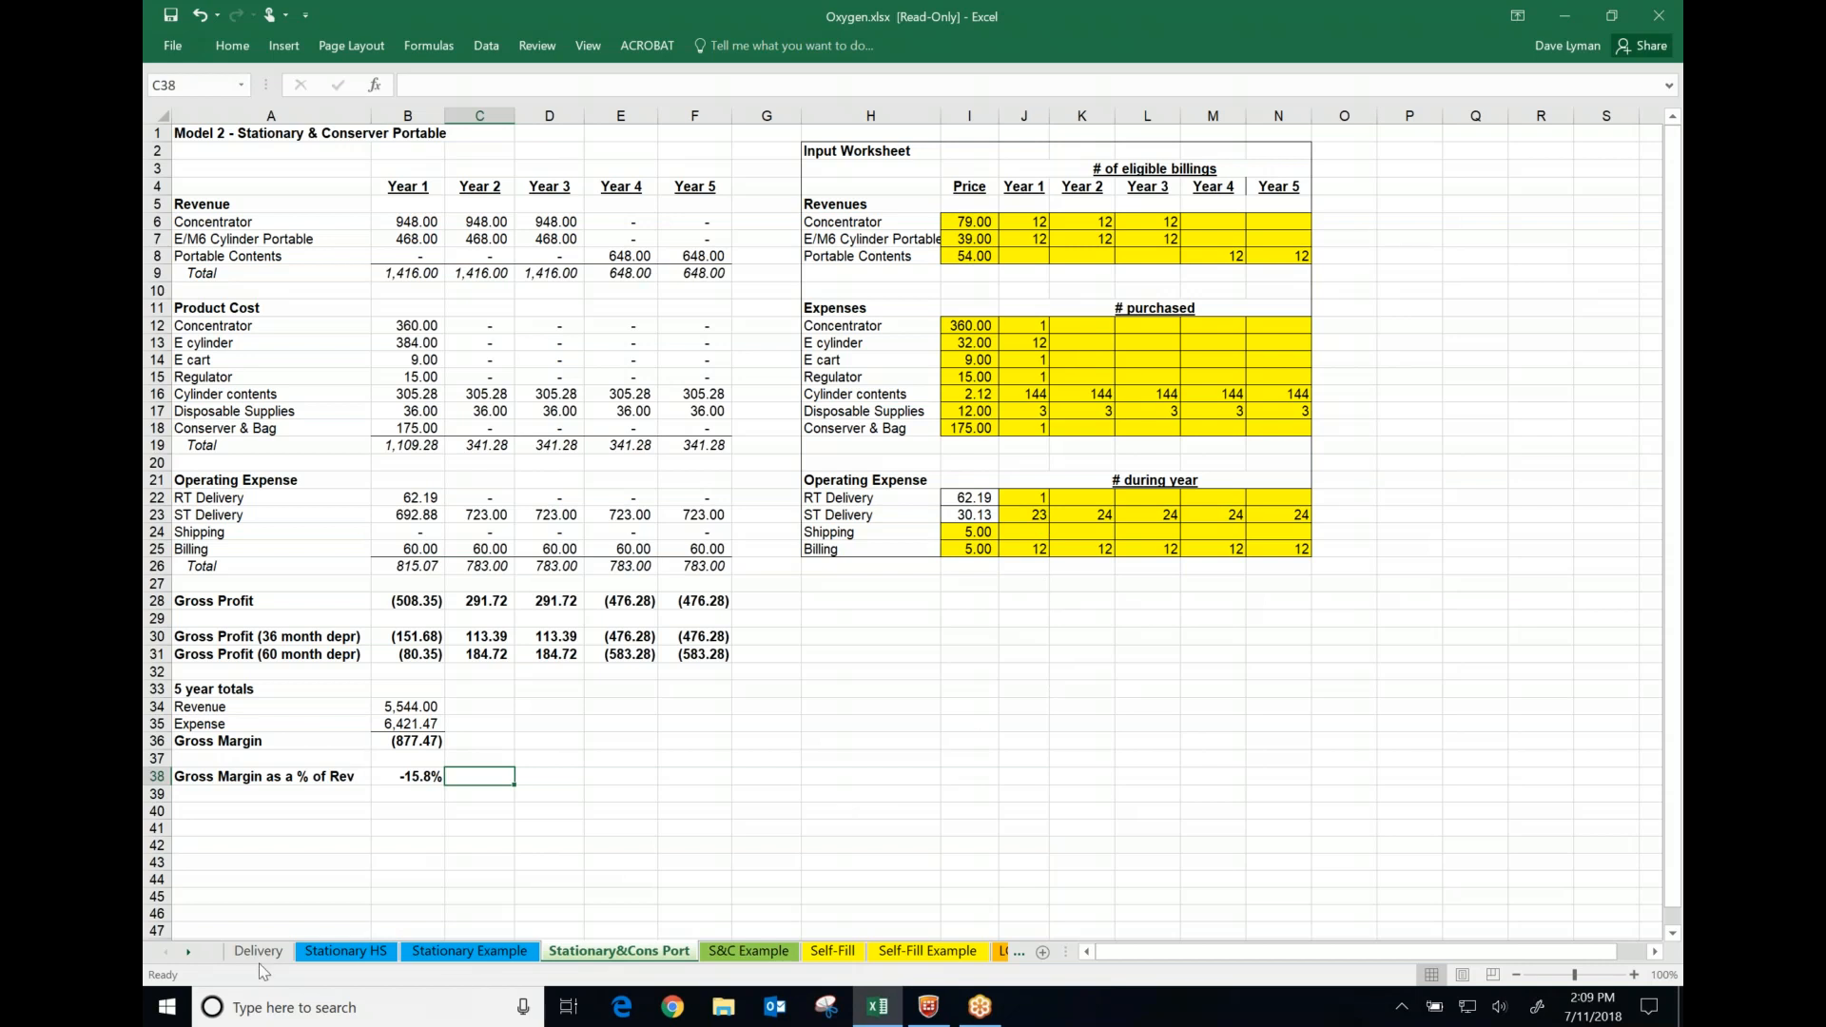
left_click(190, 951)
left_click(189, 951)
left_click(189, 951)
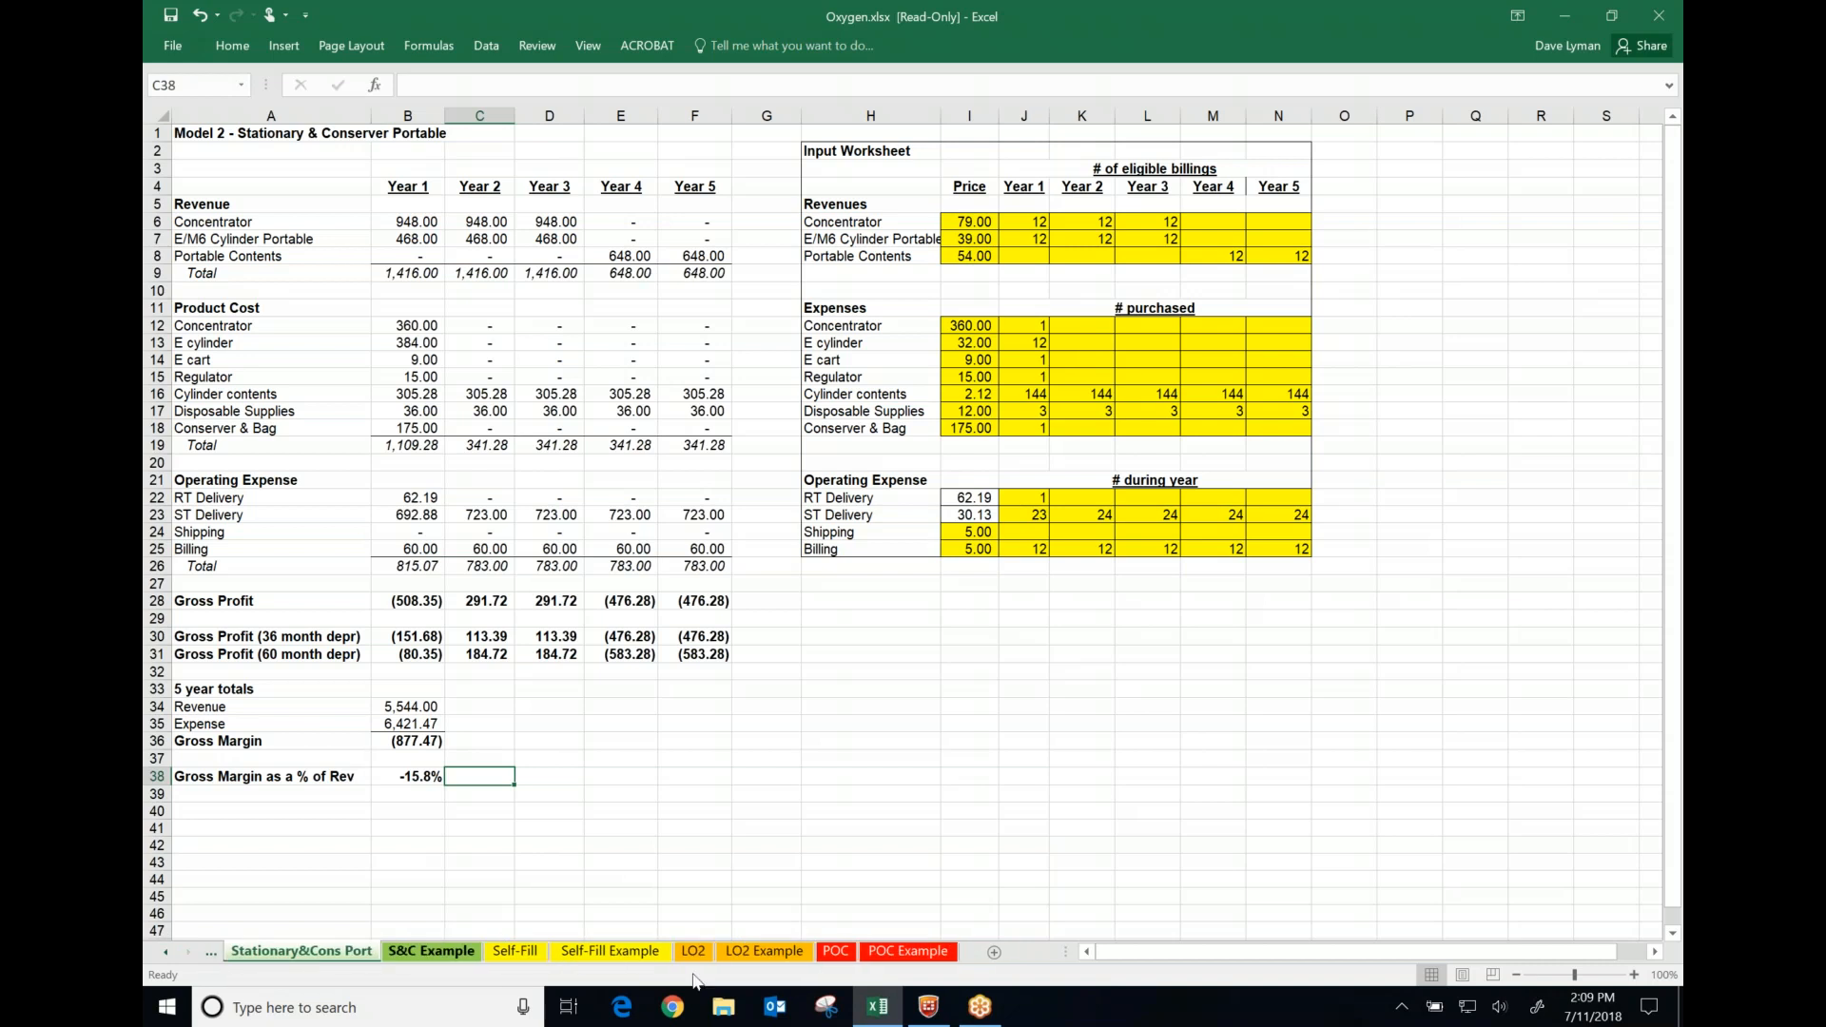
left_click(836, 950)
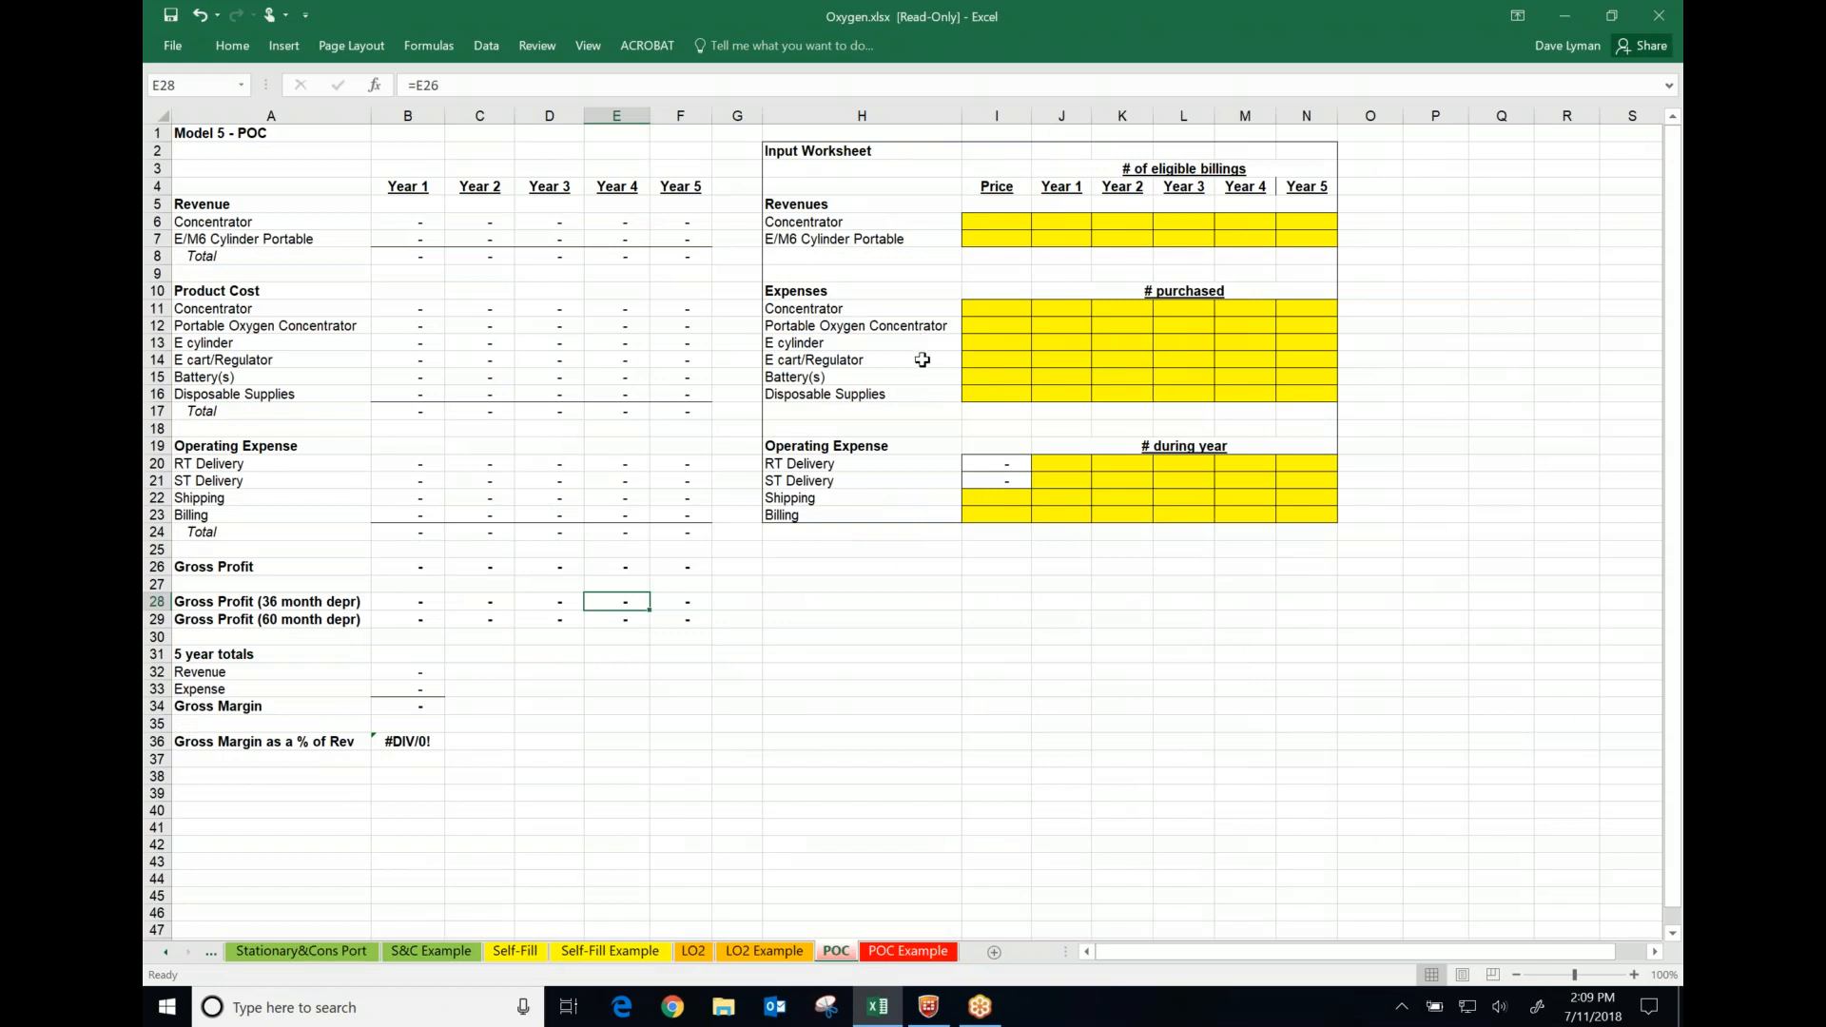
left_click(793, 381)
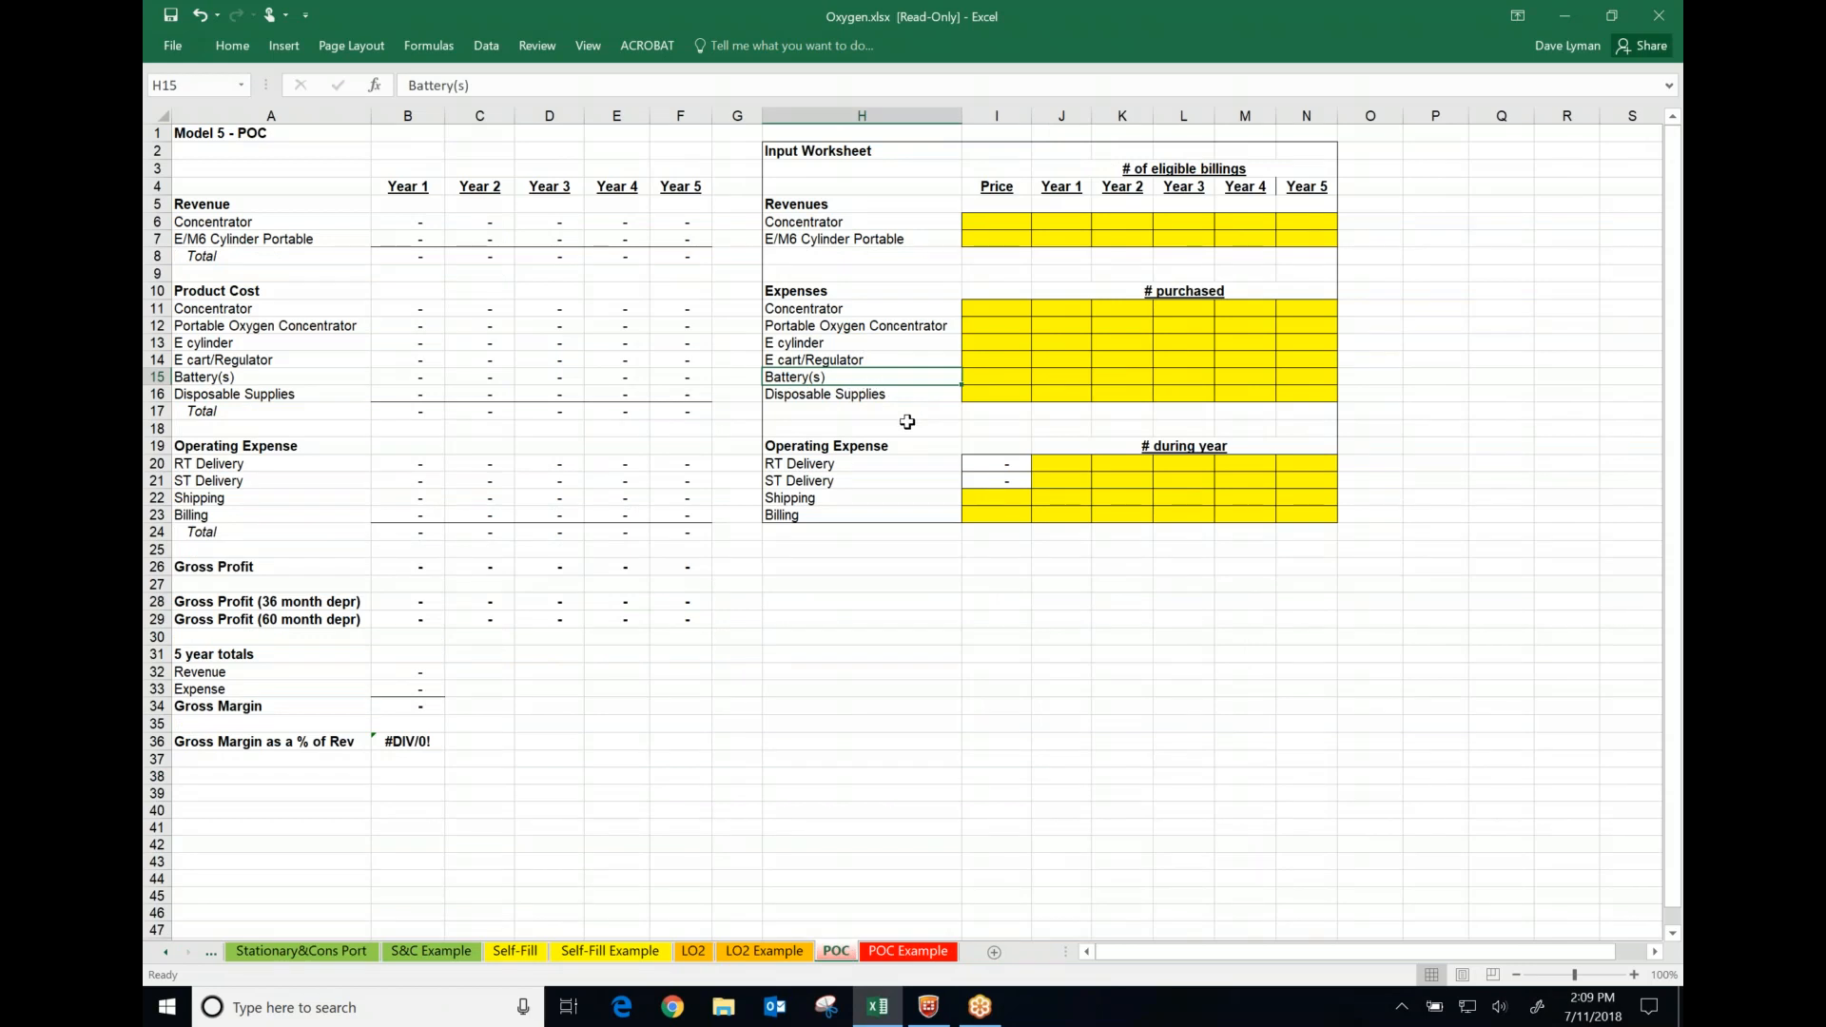